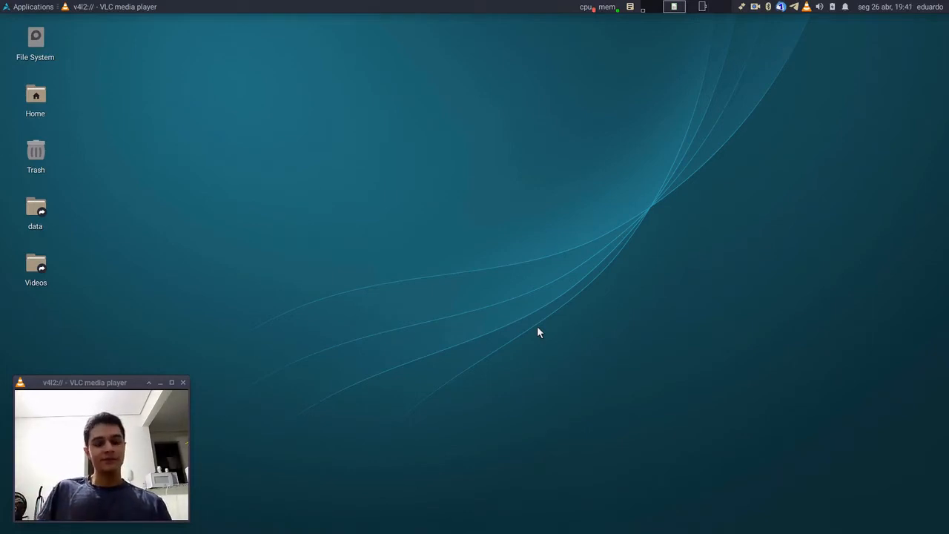
# Find AlphaPlot in the application launcher and start it
pyautogui.press('super')
pyautogui.write('alpha')
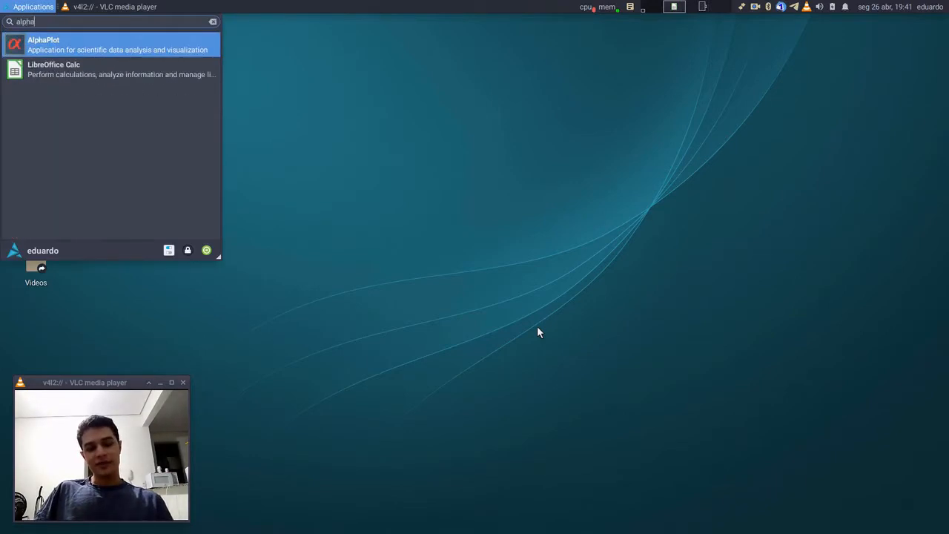
pyautogui.press('Return')
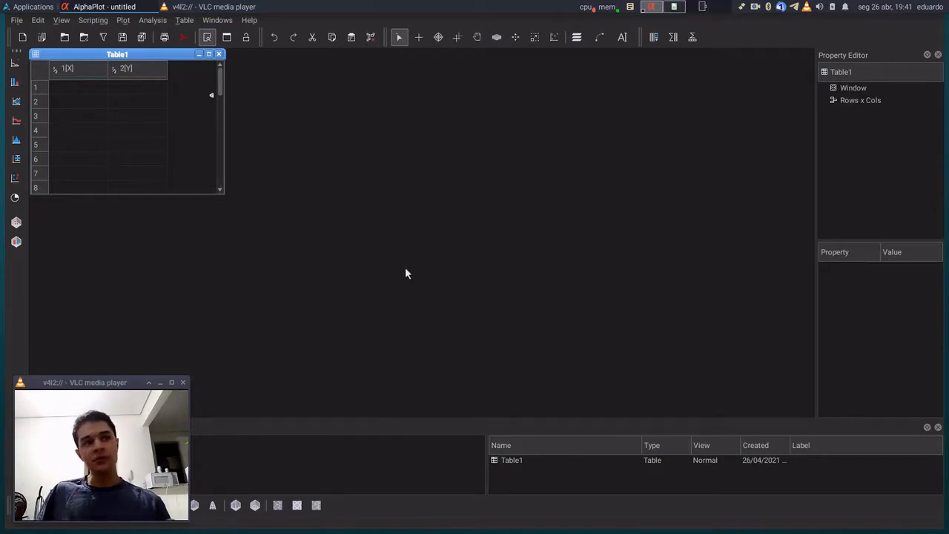
# Review the color scheme choices in the general application preferences and leave without applying changes
pyautogui.click(37, 20)
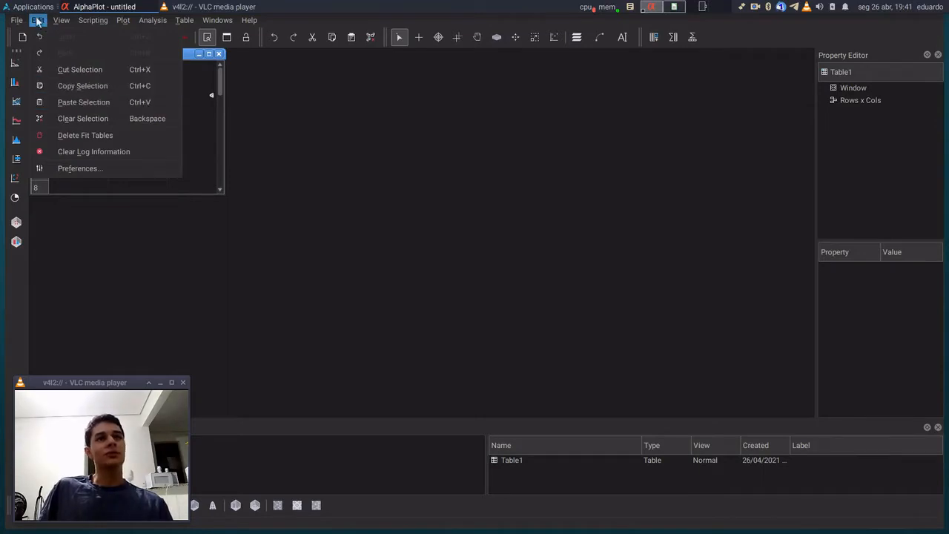
pyautogui.click(62, 164)
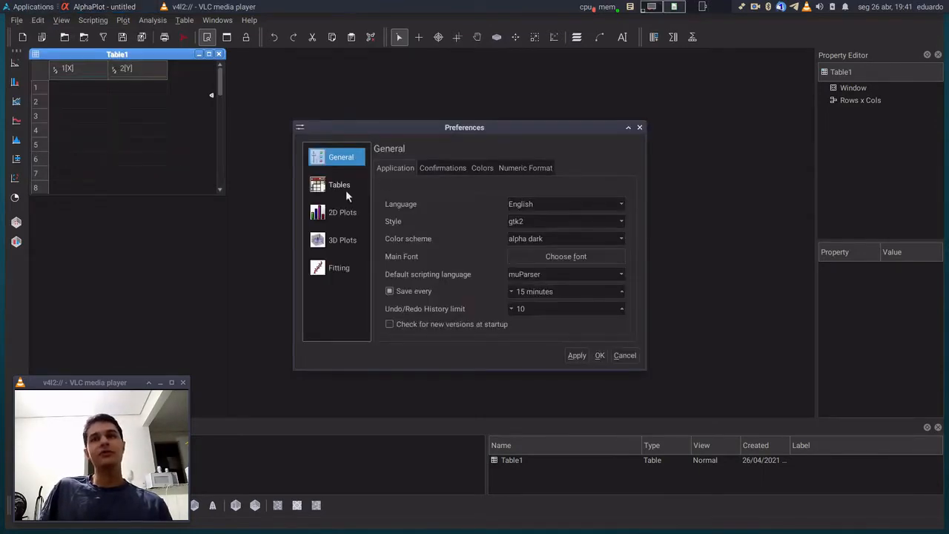
pyautogui.click(530, 238)
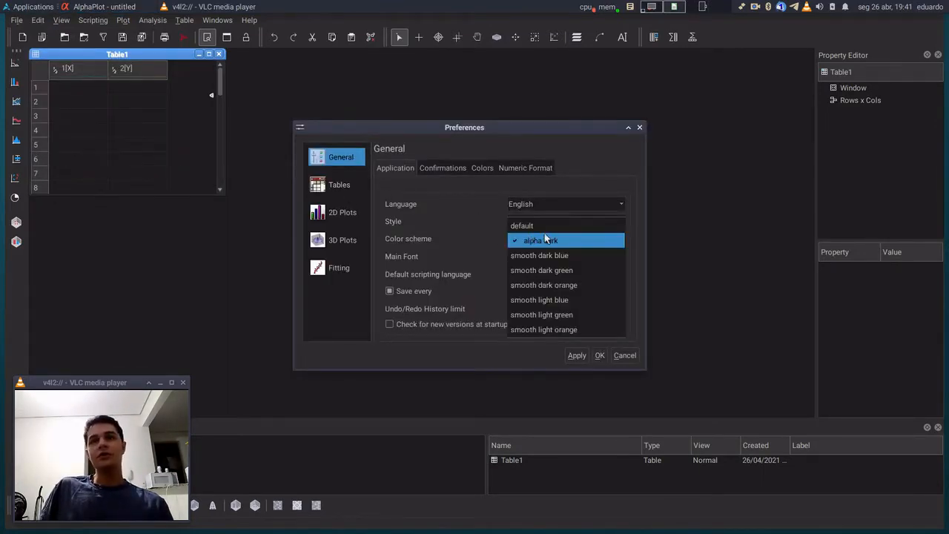
pyautogui.click(496, 225)
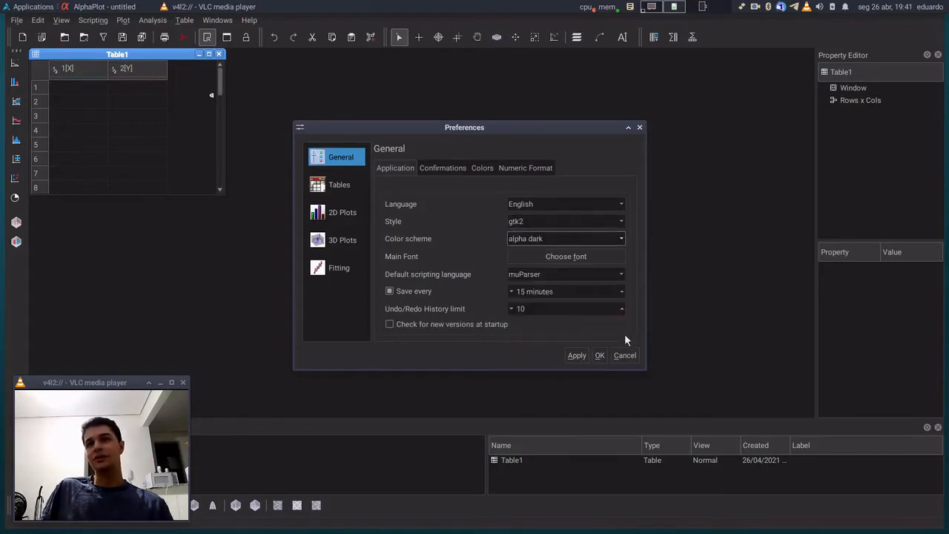
pyautogui.click(625, 353)
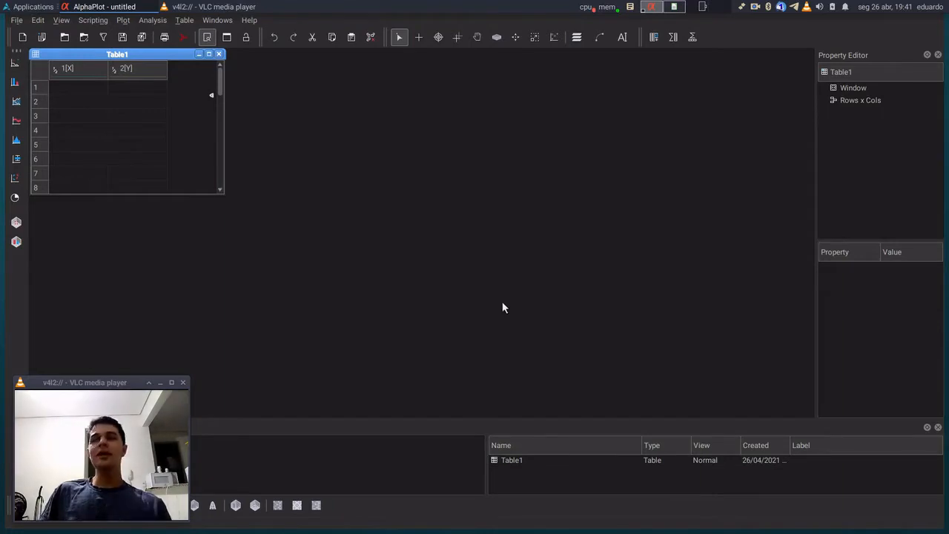
# Hide the Project Explorer and show it again
pyautogui.click(63, 20)
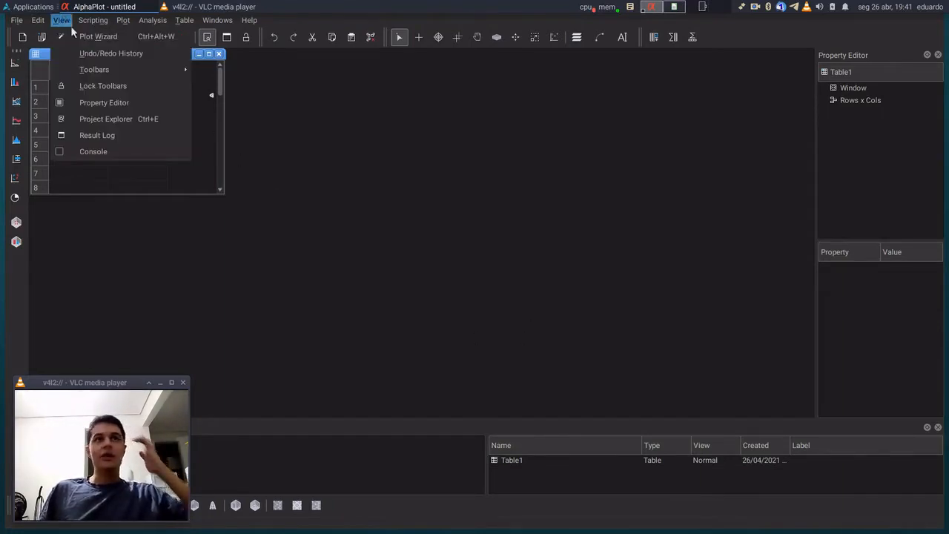
pyautogui.click(106, 118)
pyautogui.click(62, 20)
pyautogui.click(93, 118)
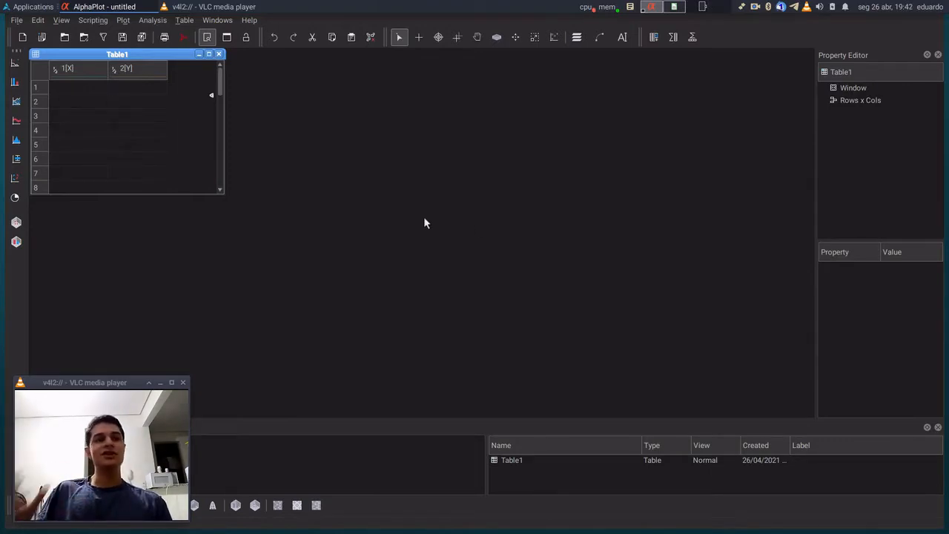
# Try moving and minimizing the Table1 window, and maximize it to fill the workspace
pyautogui.moveTo(101, 57); pyautogui.dragTo(268, 117)
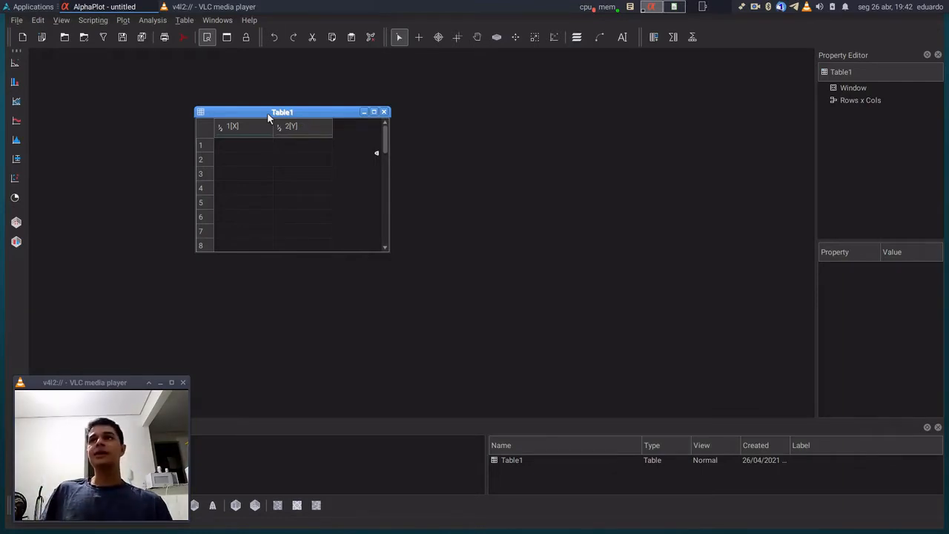
pyautogui.click(363, 112)
pyautogui.moveTo(106, 381); pyautogui.dragTo(663, 388)
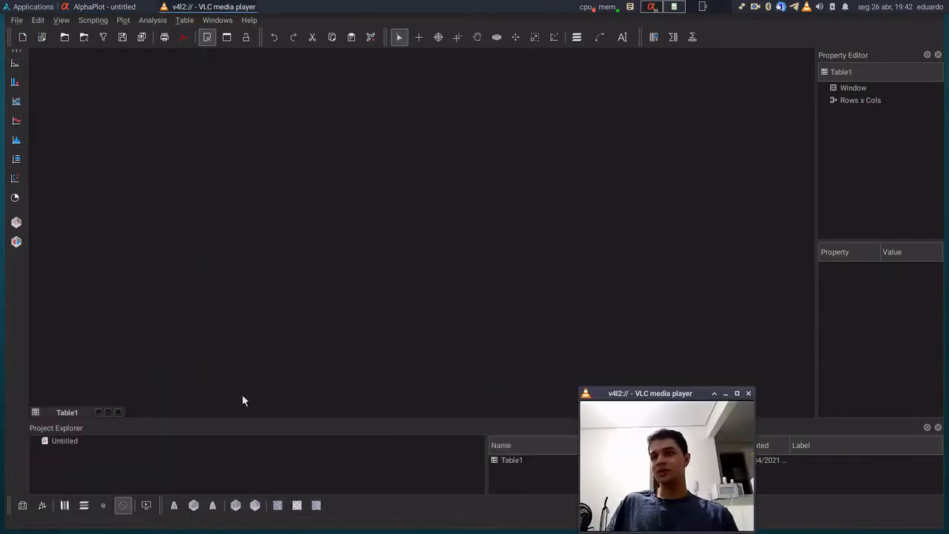
pyautogui.click(107, 411)
pyautogui.click(373, 112)
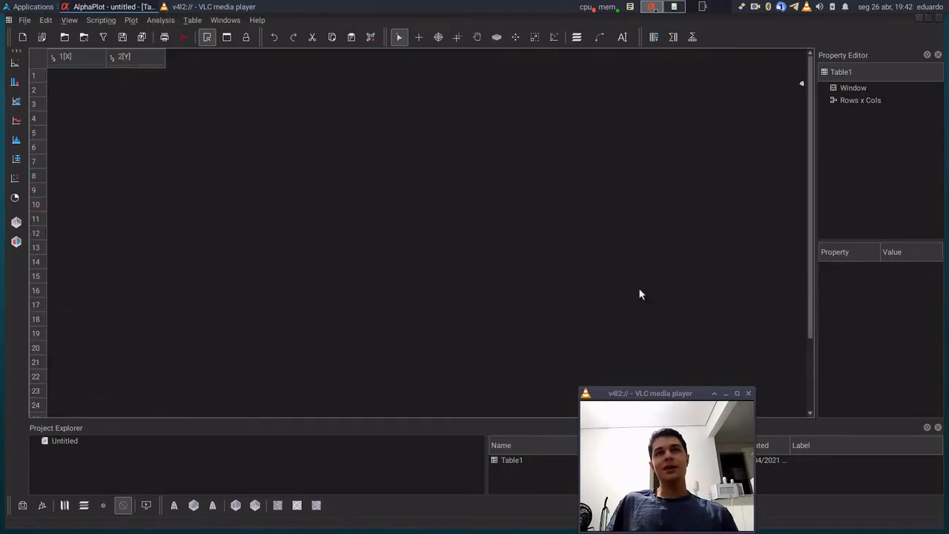
pyautogui.moveTo(646, 394); pyautogui.dragTo(77, 388)
# Copy columns A and B of ontem.ods in LibreOffice Calc and paste them into columns 1[X] and 2[Y] of Table1 in AlphaPlot
pyautogui.click(223, 301)
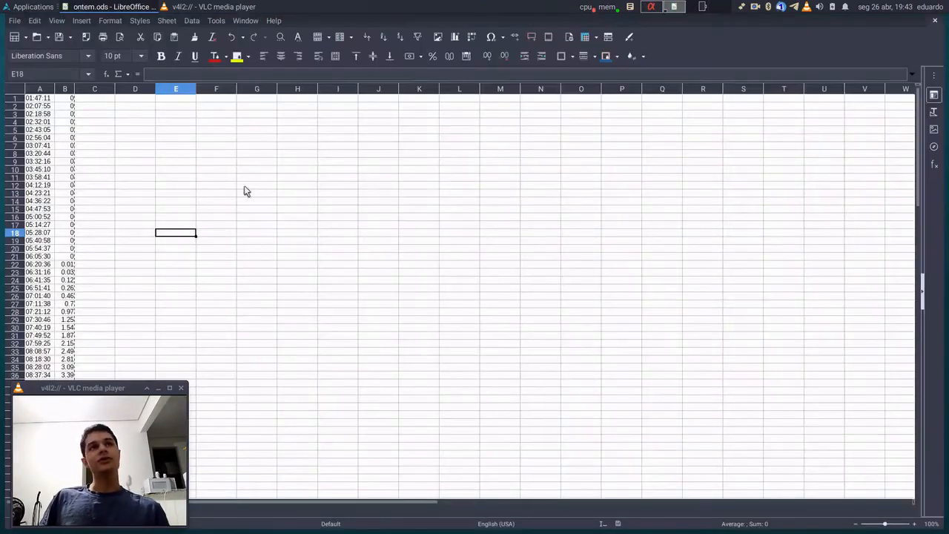
pyautogui.moveTo(40, 89); pyautogui.dragTo(66, 89)
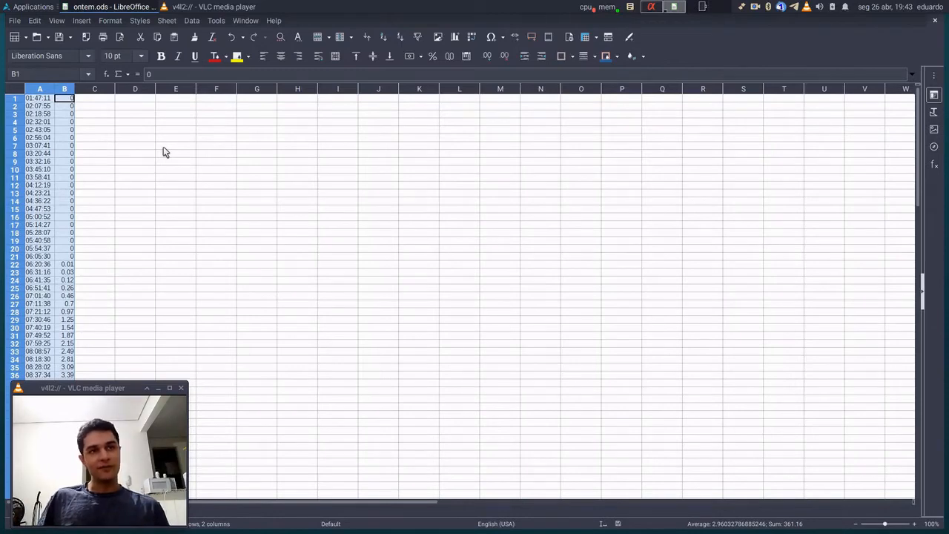
pyautogui.hotkey('ctrl', 'alt', 'Left')
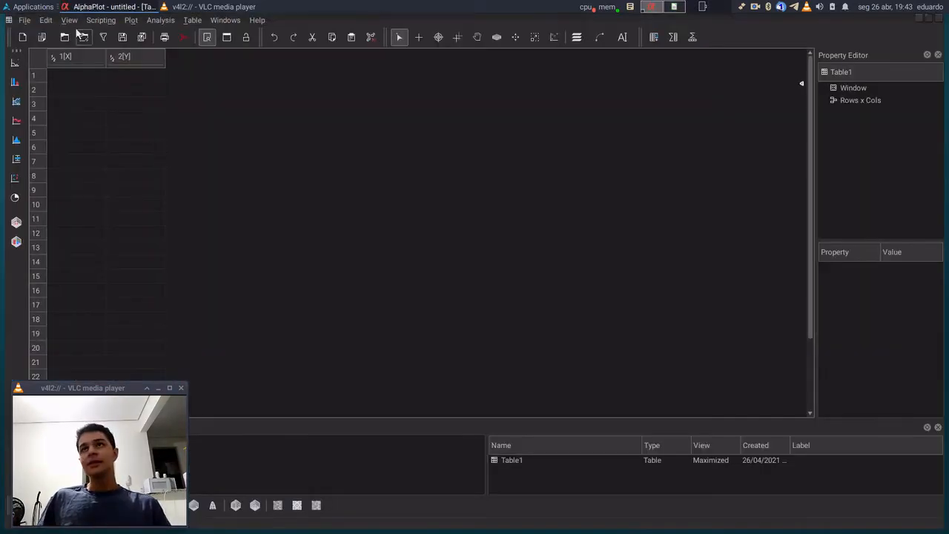
pyautogui.click(74, 58)
pyautogui.keyDown('shift'); pyautogui.click(130, 59); pyautogui.keyUp('shift')
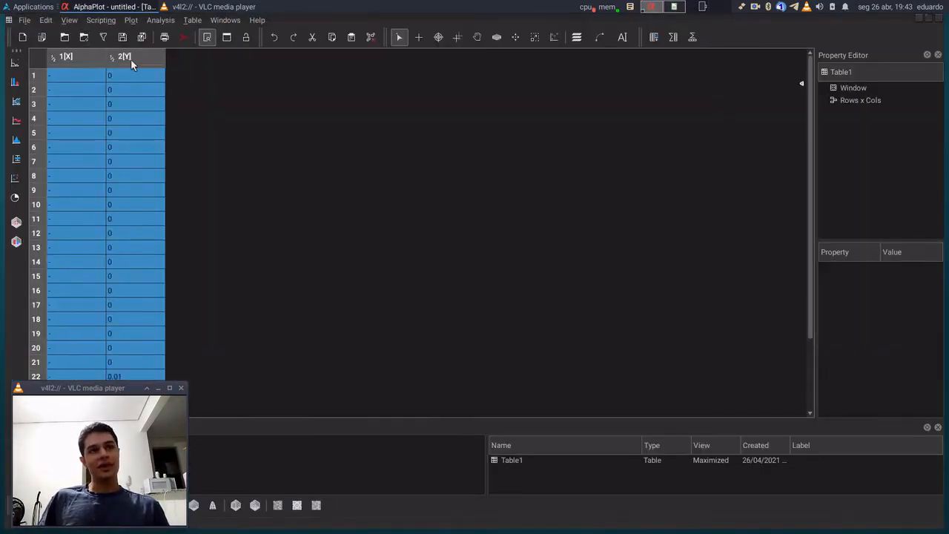
pyautogui.scroll(-2, 154, 109)
pyautogui.scroll(2, 184, 153)
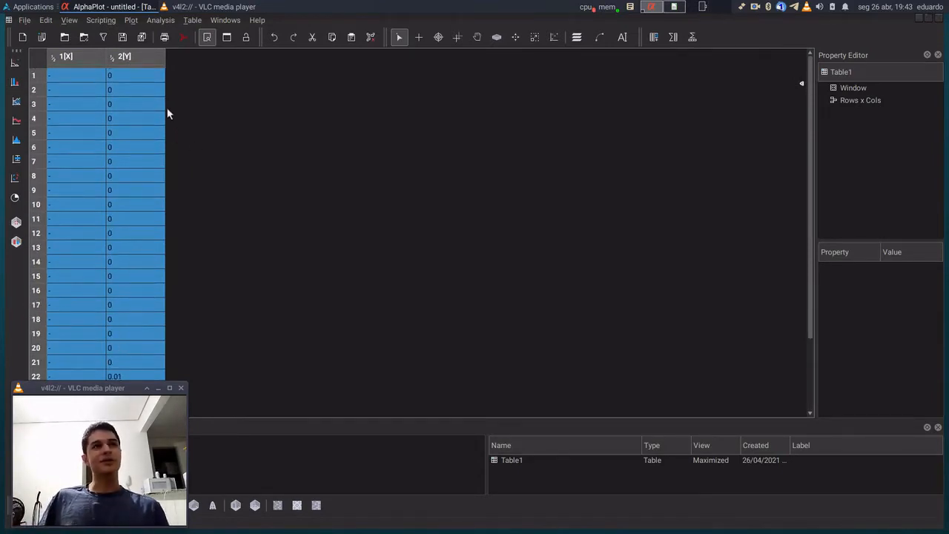
pyautogui.click(201, 117)
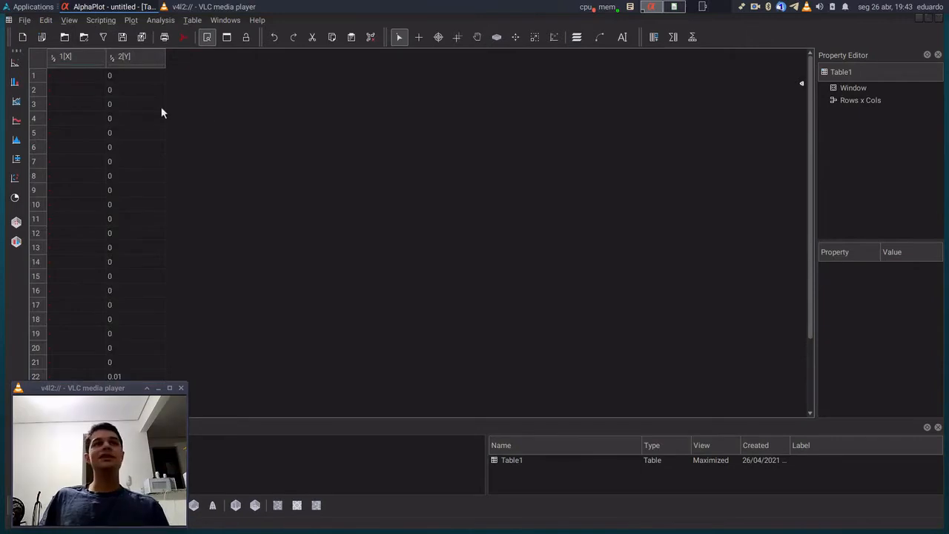
# Set the row count of Table1 to 500 in its Rows x Cols properties
pyautogui.scroll(-1, 161, 112)
pyautogui.scroll(-1, 162, 113)
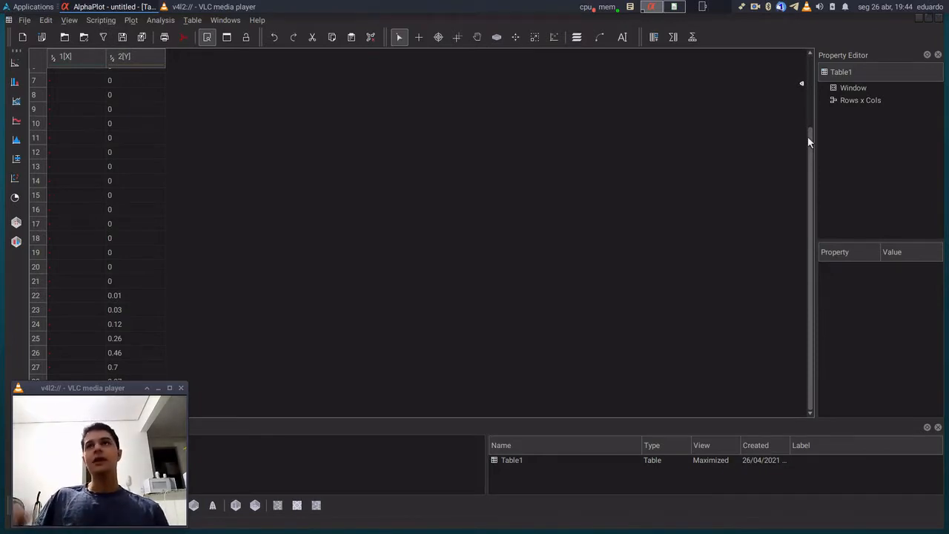
pyautogui.click(856, 99)
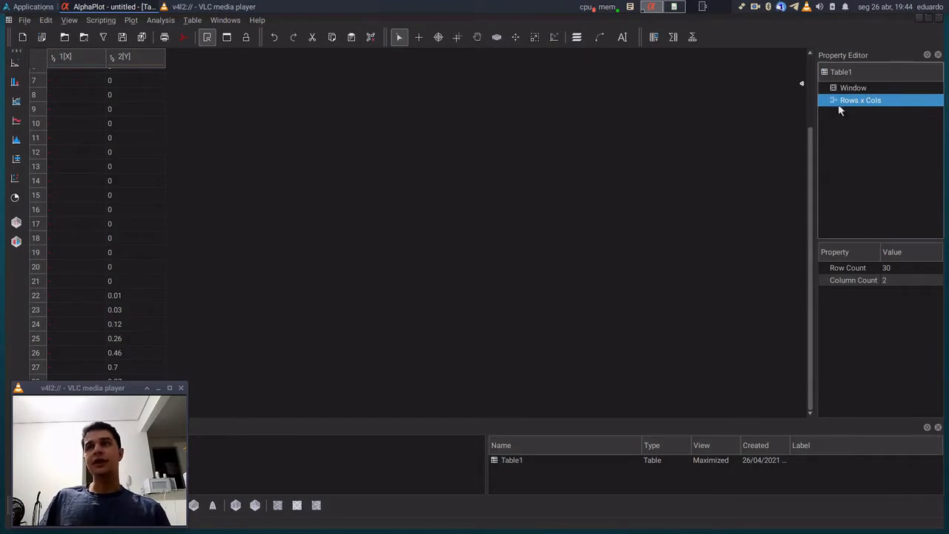
pyautogui.click(915, 267)
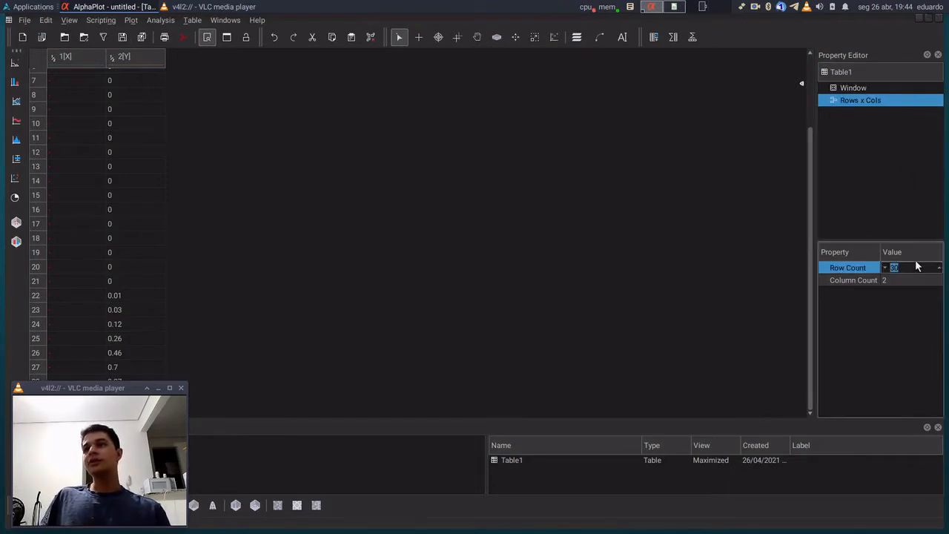
pyautogui.write('500')
pyautogui.press('Return')
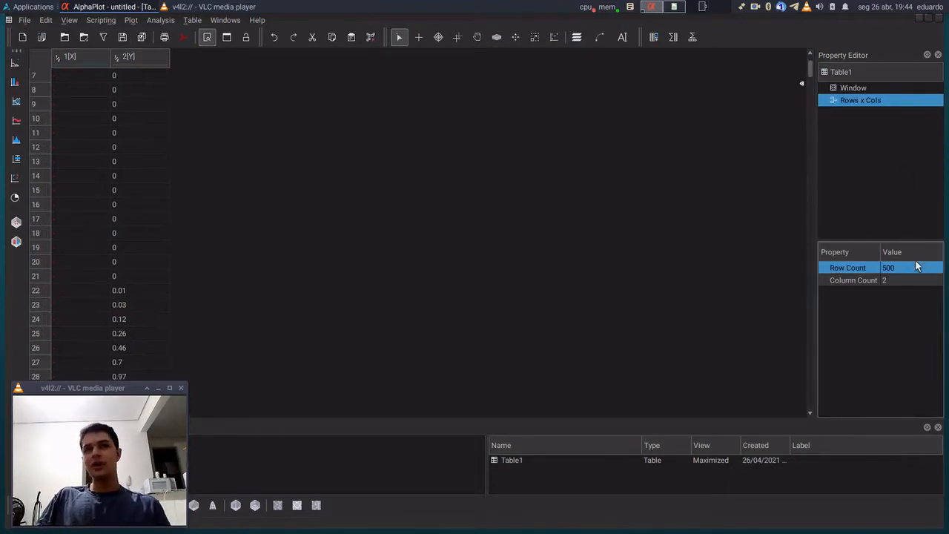
pyautogui.scroll(6, 622, 318)
pyautogui.click(578, 236)
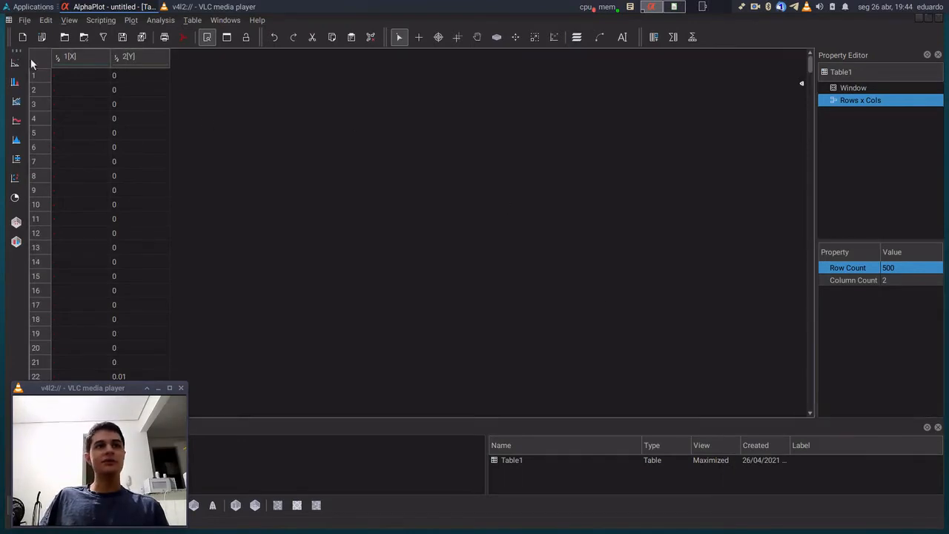
# Paste the copied spreadsheet data into columns 1[X] and 2[Y] again and check the rows further down
pyautogui.moveTo(93, 58); pyautogui.dragTo(126, 58)
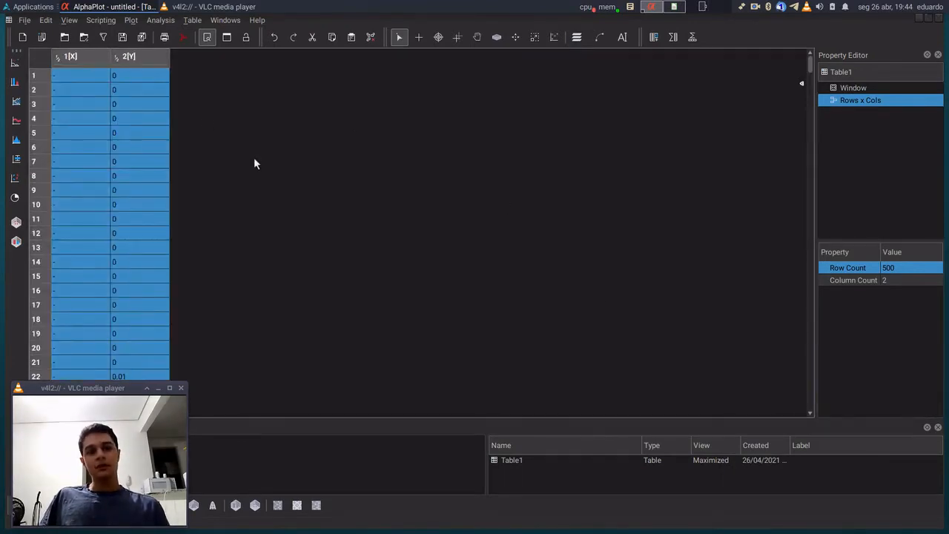
pyautogui.scroll(-5, 254, 164)
pyautogui.scroll(-15, 254, 158)
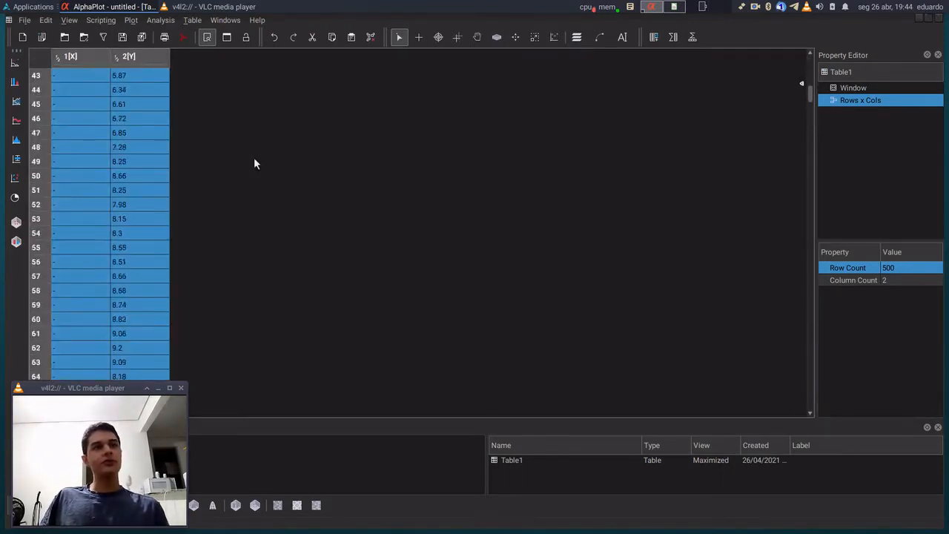
pyautogui.scroll(20, 254, 156)
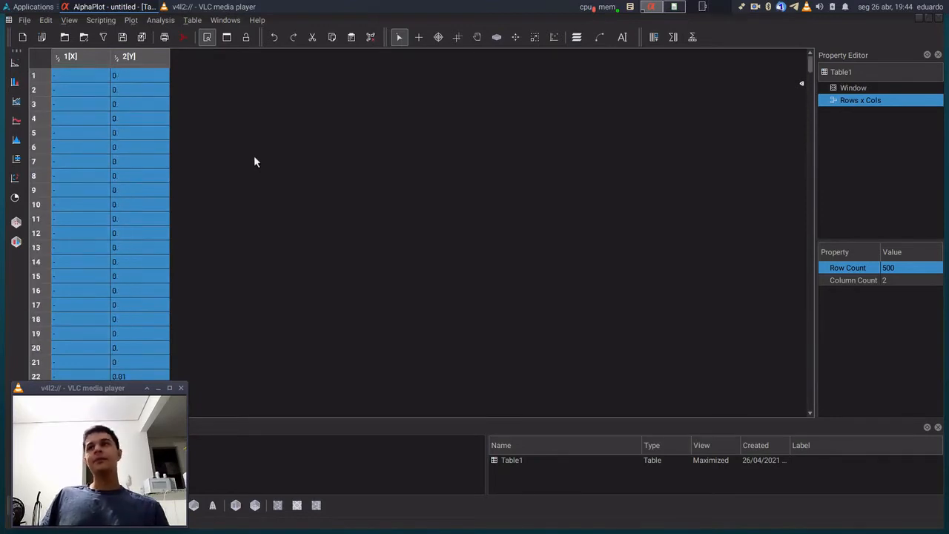
pyautogui.click(254, 155)
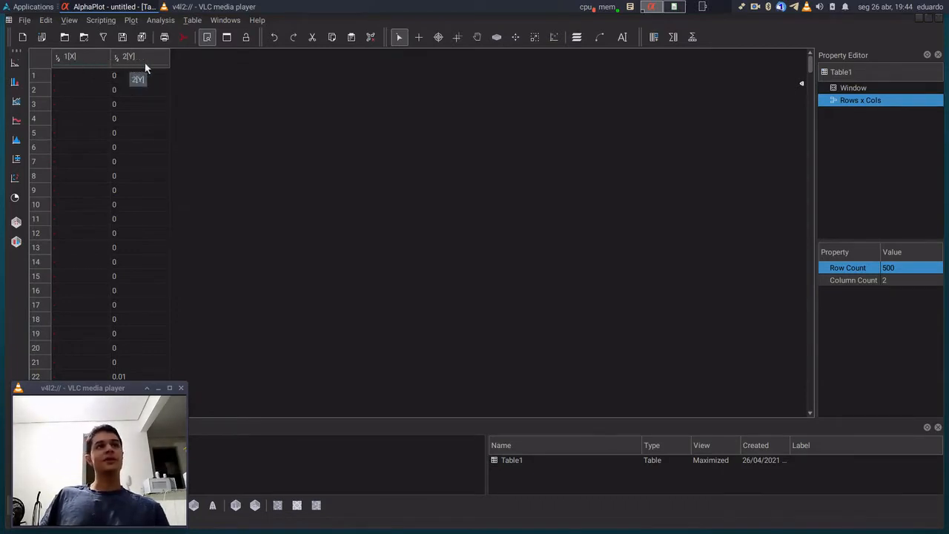
# Select the entire 1[X] column of Table1
pyautogui.click(144, 62)
pyautogui.click(74, 56)
pyautogui.click(132, 59)
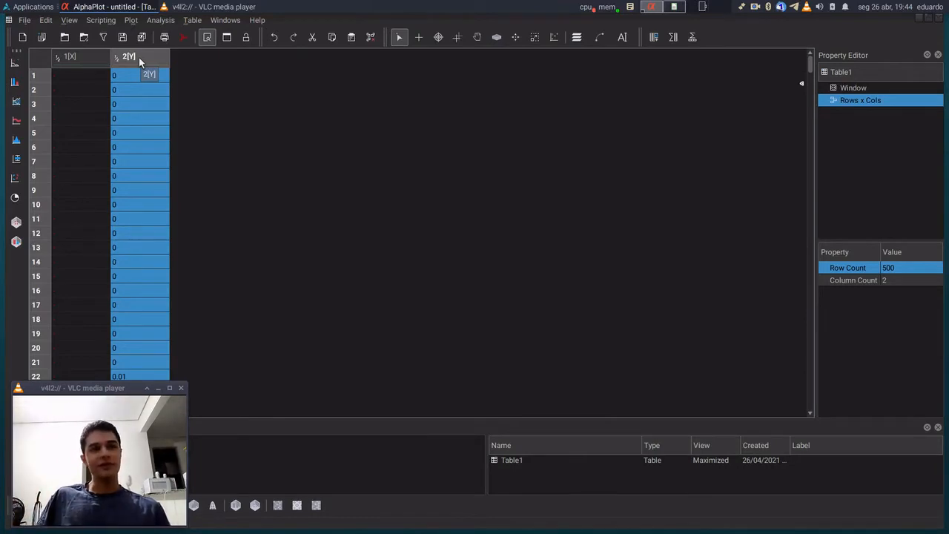
pyautogui.click(72, 59)
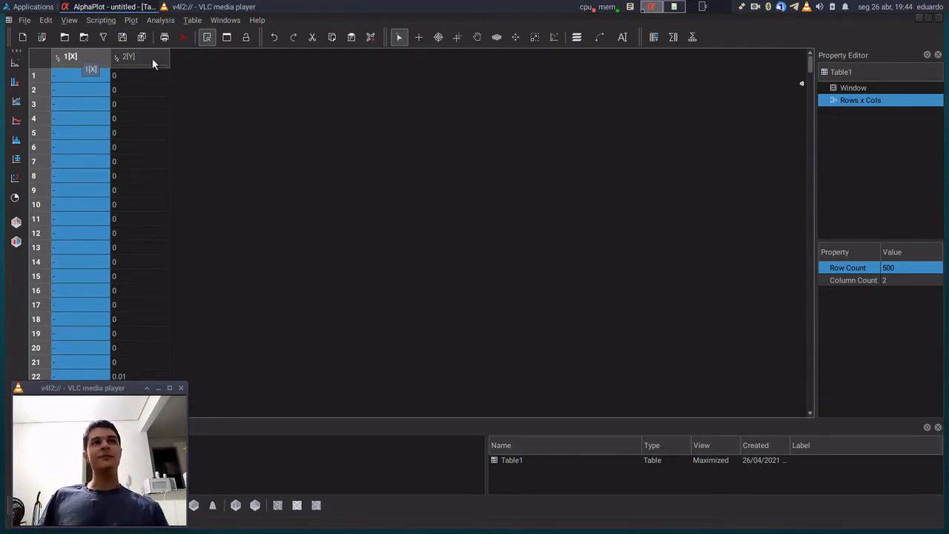
pyautogui.moveTo(152, 57); pyautogui.dragTo(91, 61)
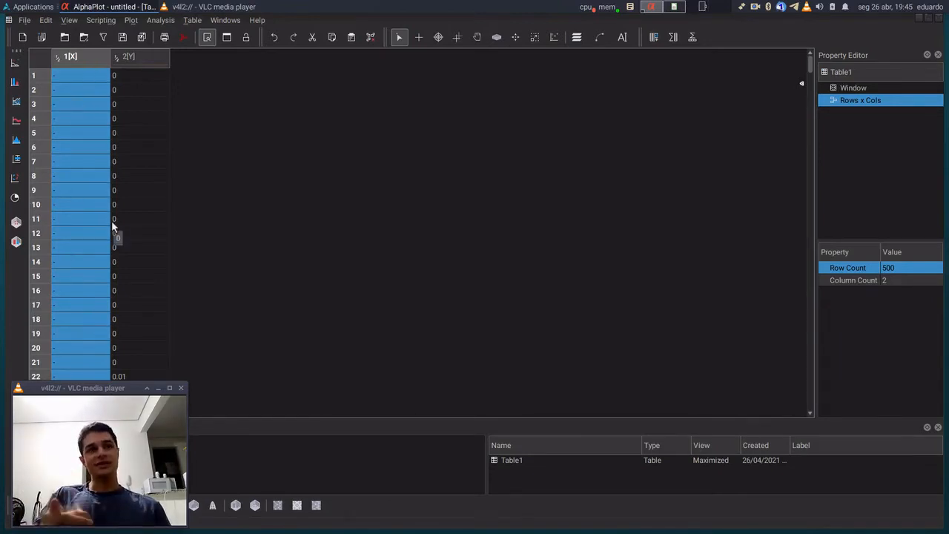
# Switch to ontem.ods in LibreOffice Calc and check the time format of the values in column A
pyautogui.hotkey('alt', 'Tab')
pyautogui.click(96, 140)
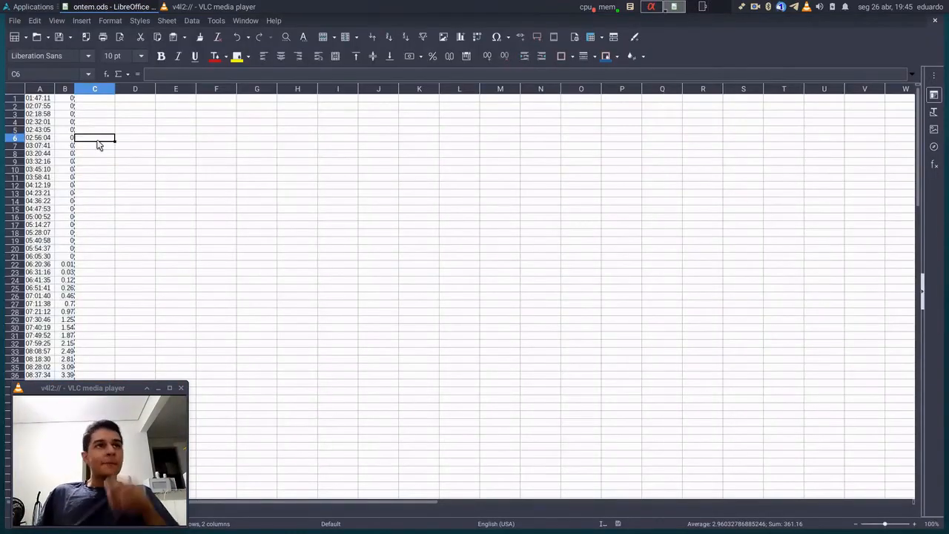
pyautogui.click(45, 100)
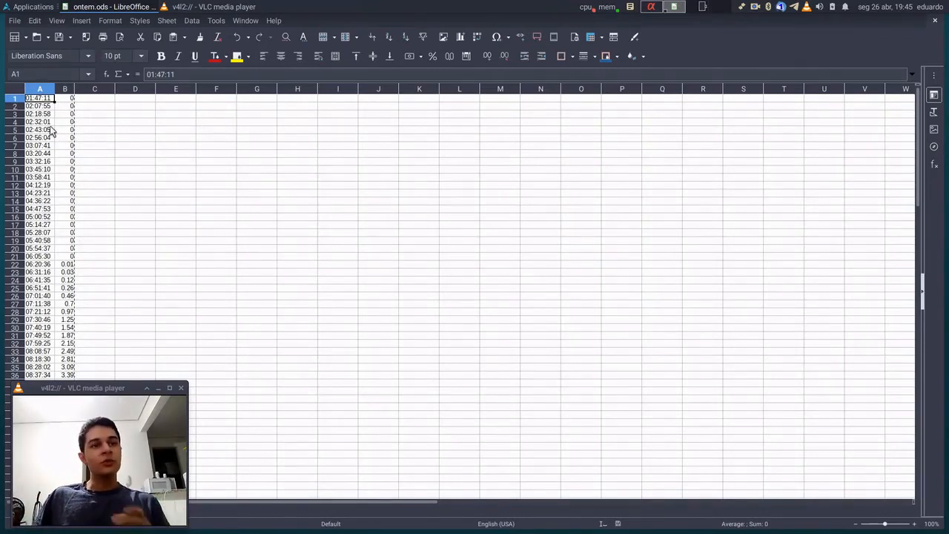
# Return to AlphaPlot and show the column control tabs for Table1's selected 1[X] column, comparing it with the times in ontem.ods
pyautogui.hotkey('alt', 'Tab')
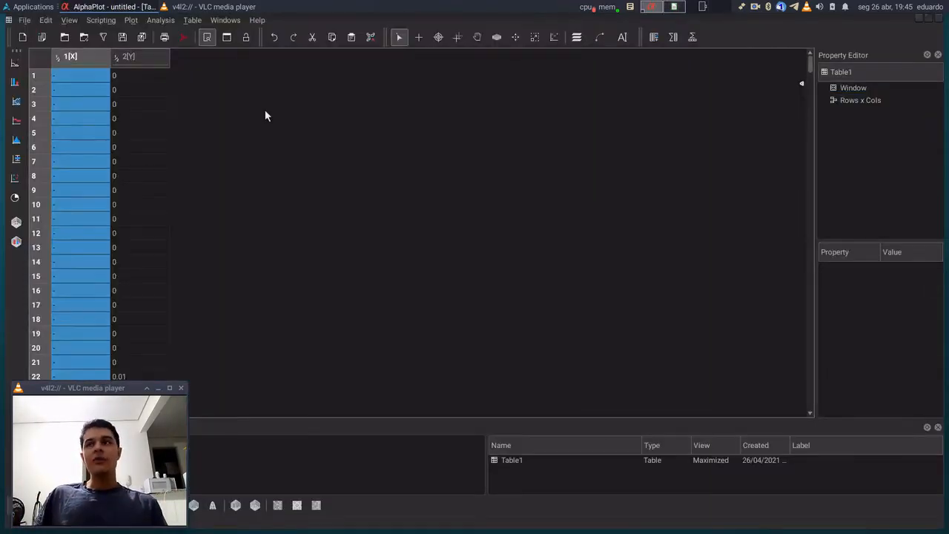
pyautogui.click(800, 82)
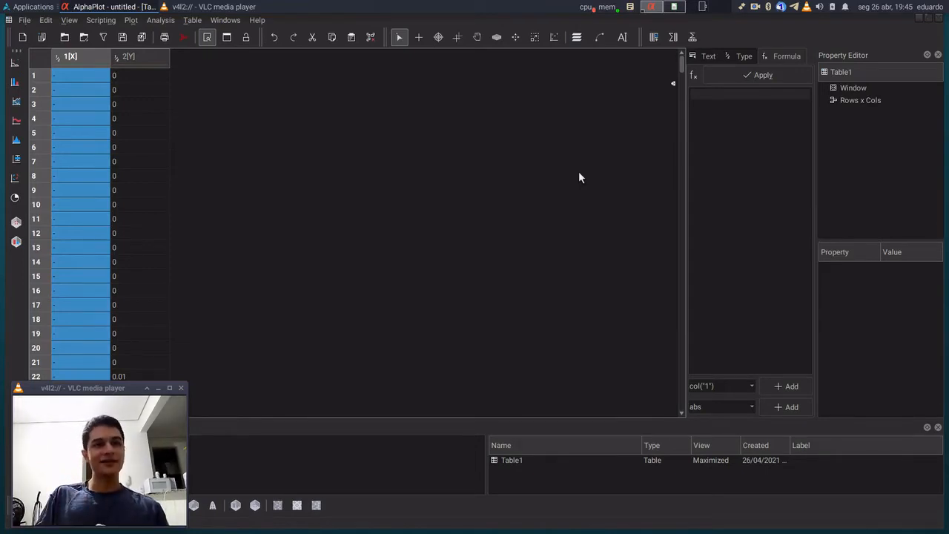
pyautogui.hotkey('ctrl', 'alt', 'Right')
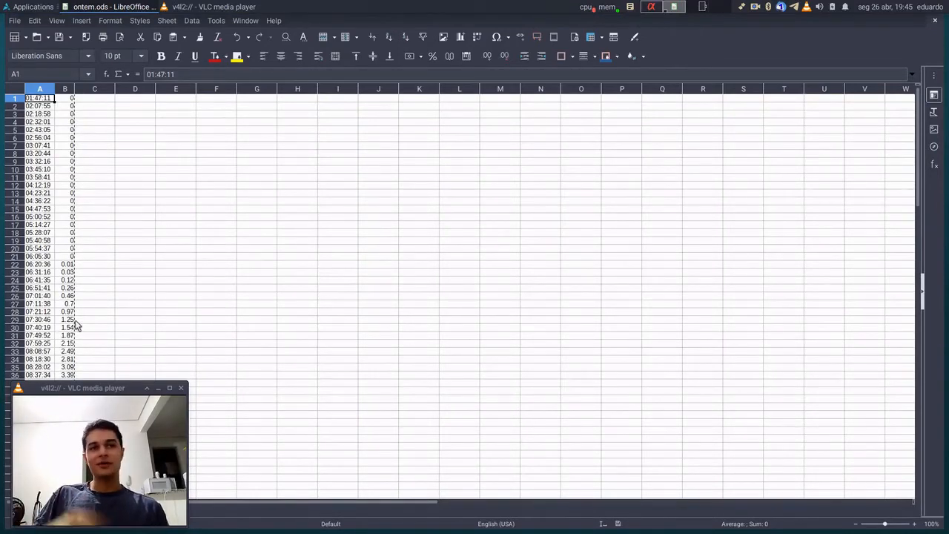
pyautogui.hotkey('ctrl', 'alt', 'Left')
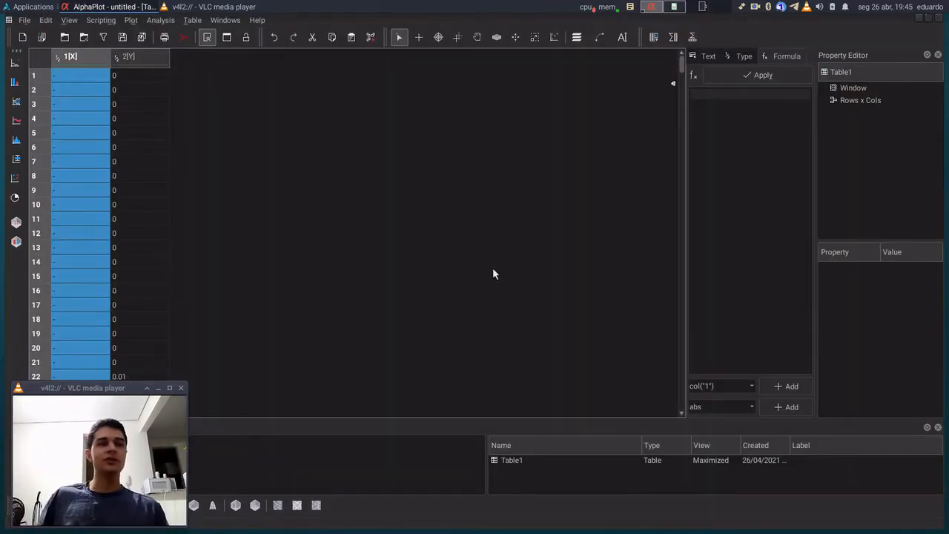
pyautogui.click(44, 21)
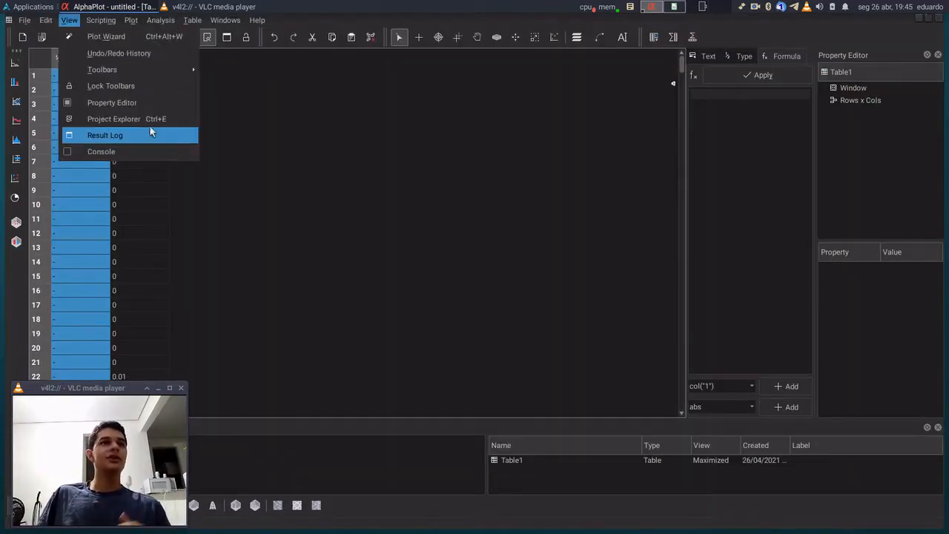
pyautogui.click(444, 321)
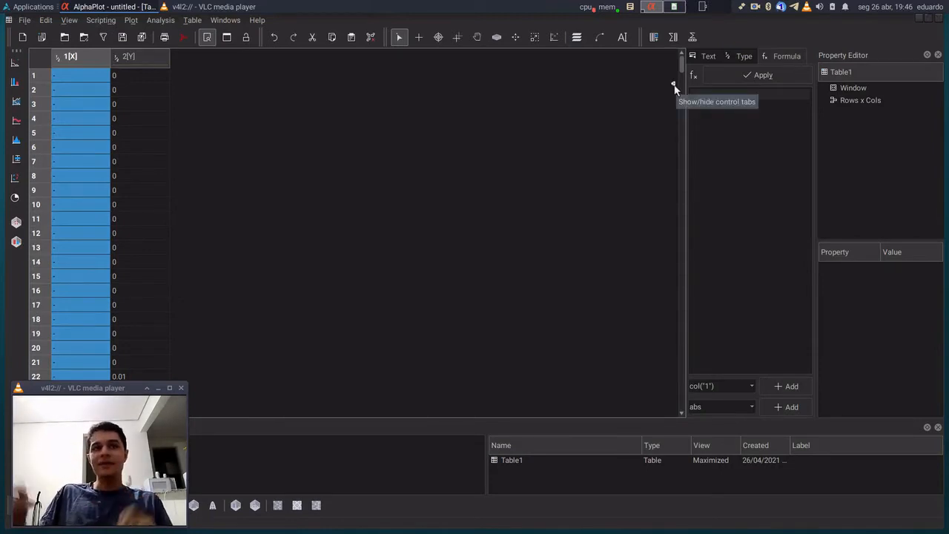
# Set the 1[X] column's type to Date and time with the predefined hh:mm:ss format and apply it
pyautogui.click(753, 53)
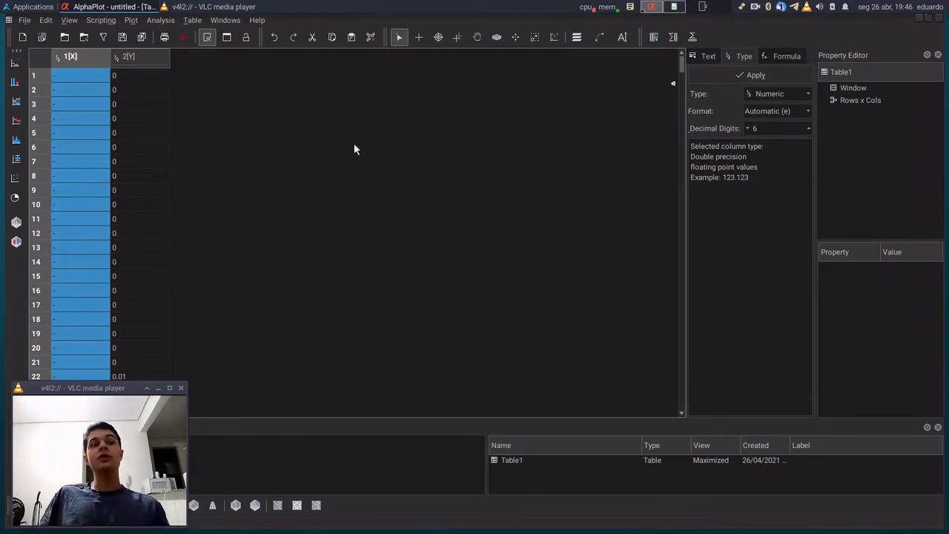
pyautogui.click(771, 94)
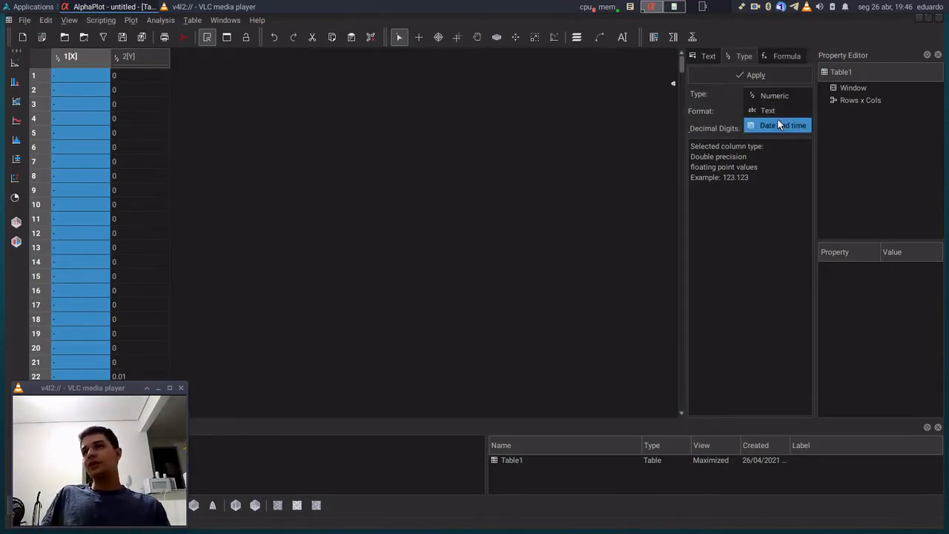
pyautogui.click(780, 124)
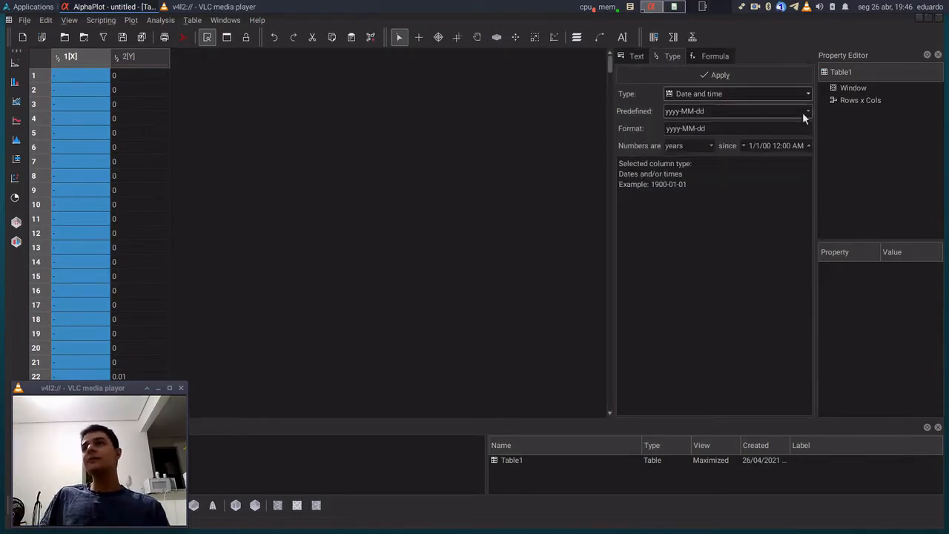
pyautogui.click(802, 112)
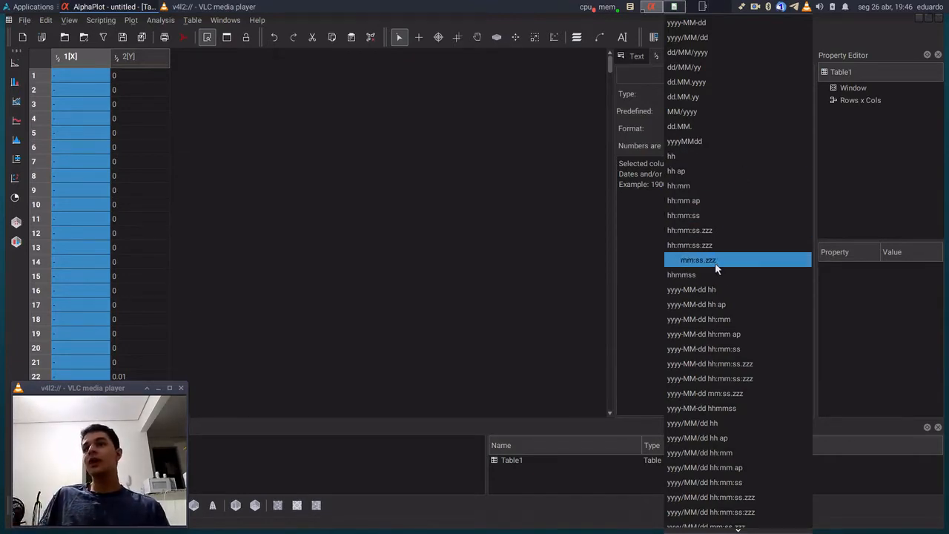
pyautogui.click(717, 217)
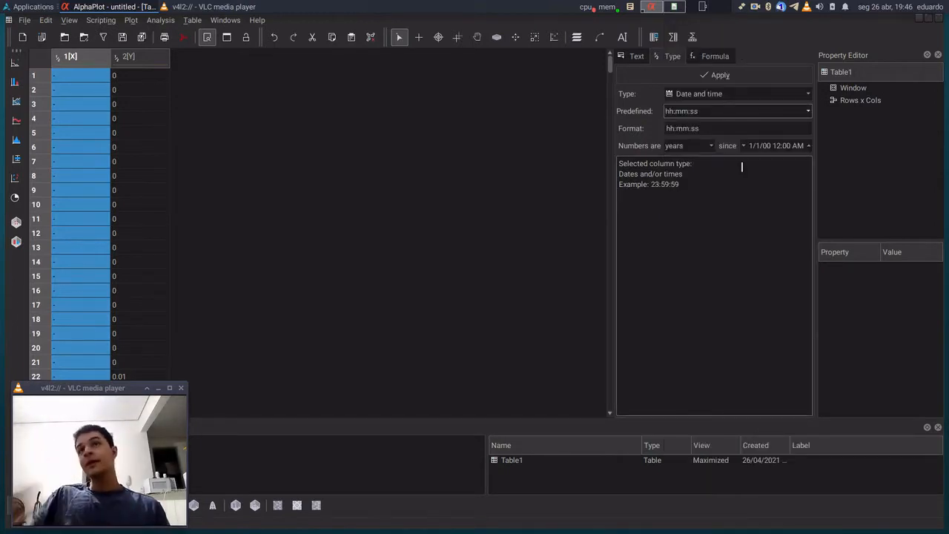
pyautogui.click(748, 69)
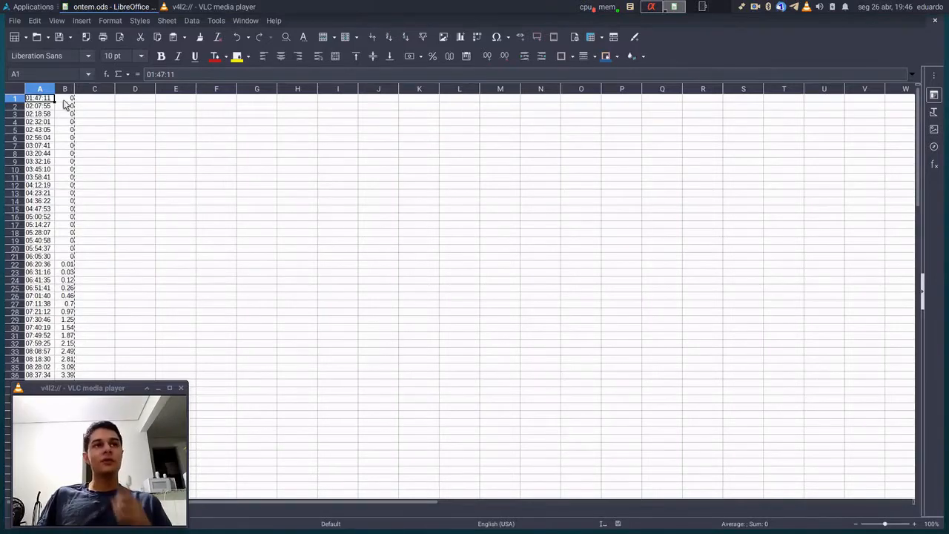
# Copy the times from column A of ontem.ods and paste them into Table1's 1[X] column, keeping the table maximized
pyautogui.click(40, 89)
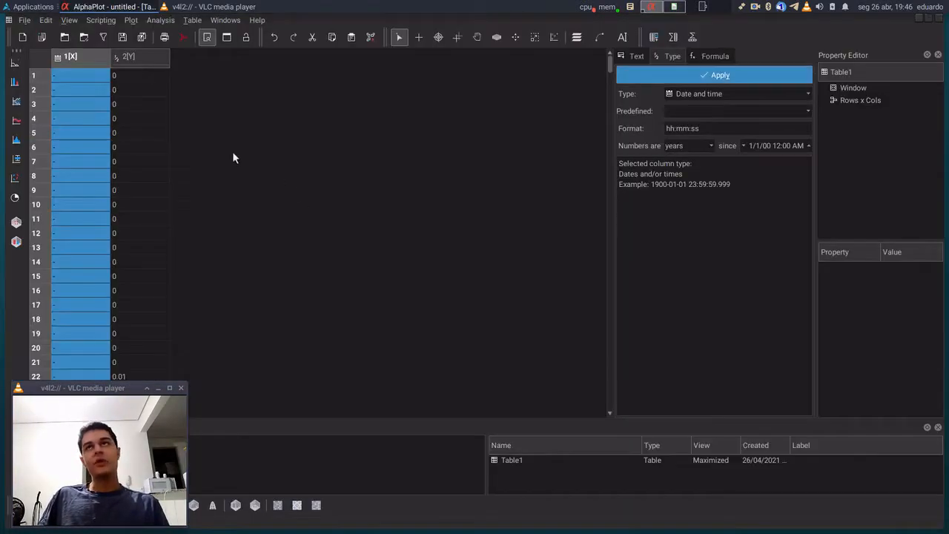
pyautogui.hotkey('ctrl', 'v')
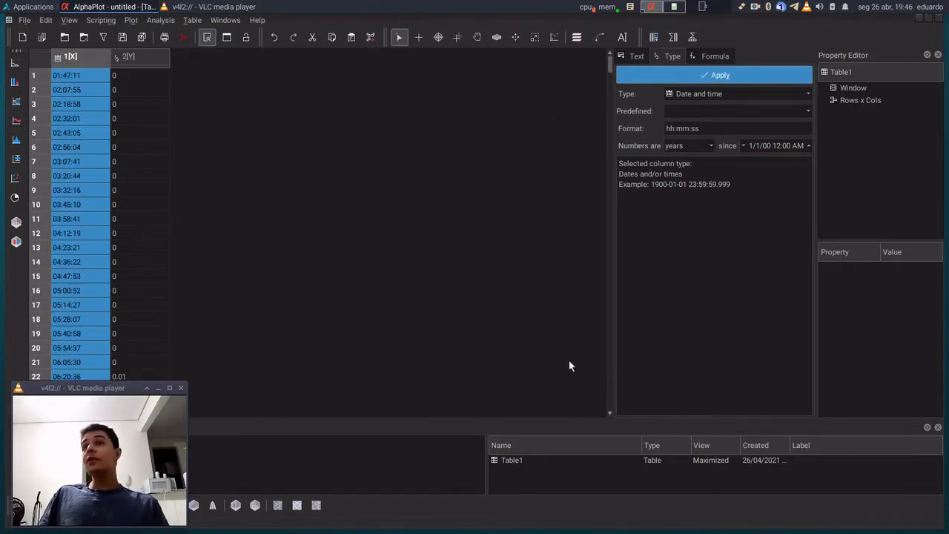
pyautogui.doubleClick(546, 459)
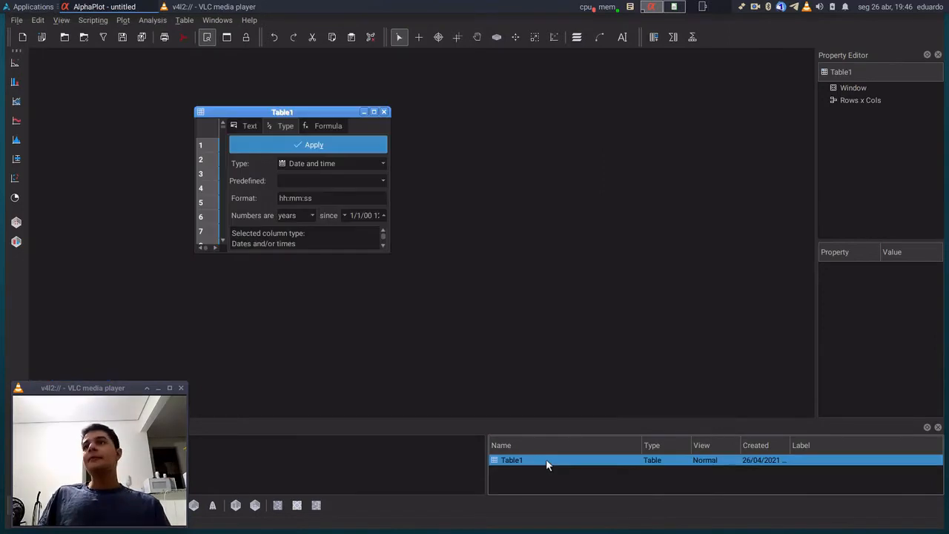
pyautogui.doubleClick(282, 111)
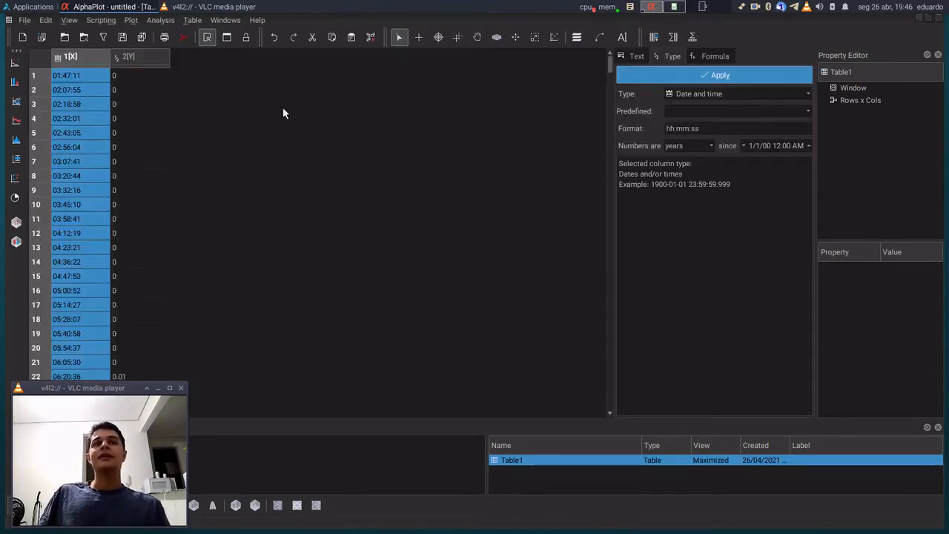
# Add a new column to Table1 after the 2[Y] column
pyautogui.click(153, 59)
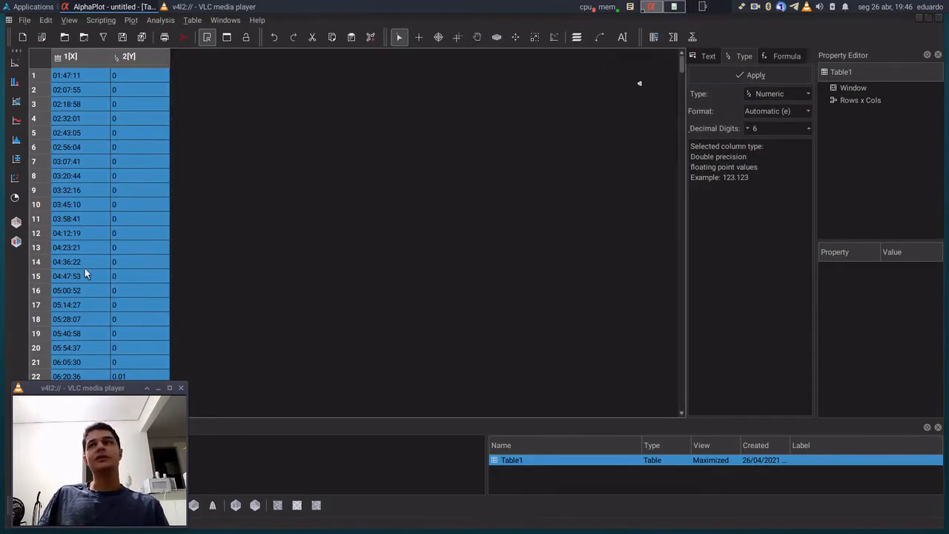
pyautogui.rightClick(162, 59)
pyautogui.moveTo(224, 103)
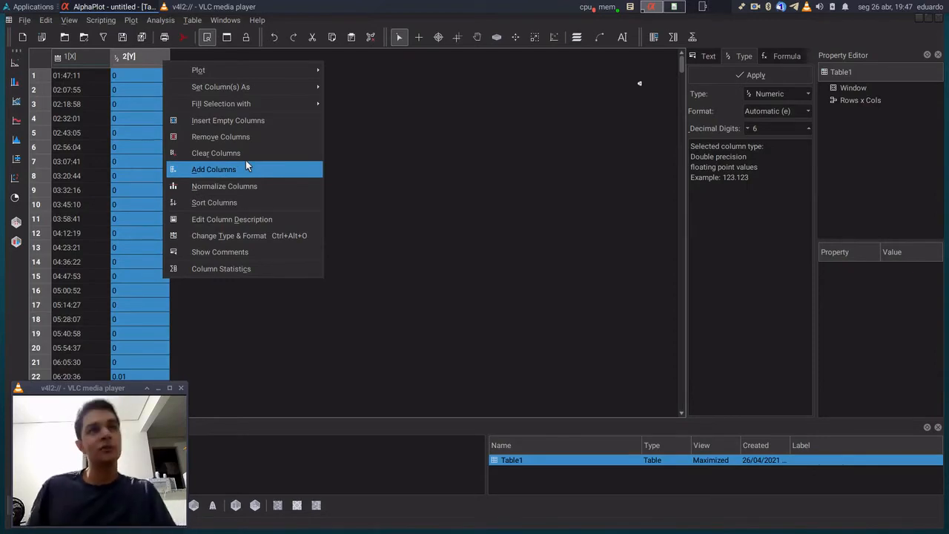
pyautogui.click(133, 57)
pyautogui.rightClick(145, 52)
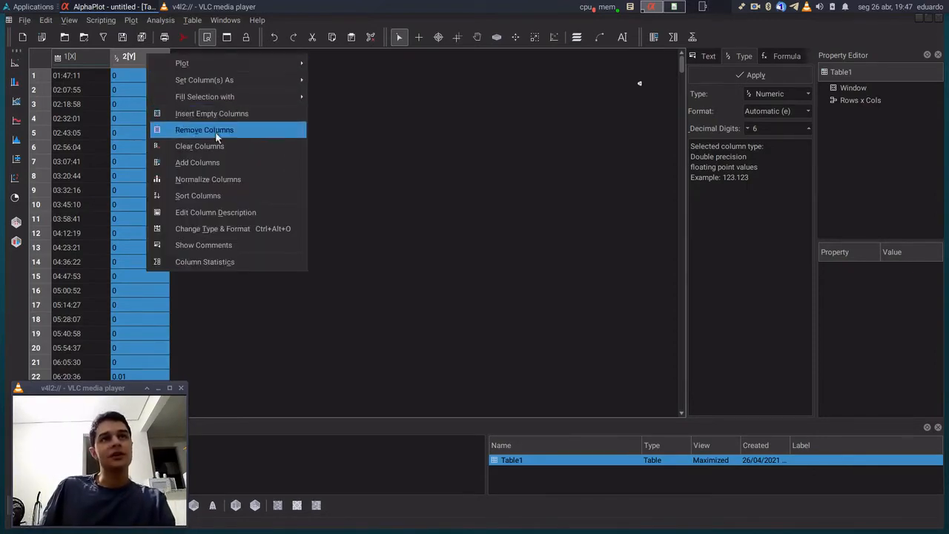
pyautogui.click(222, 162)
# Set the new third column of Table1 as Y Error and narrow its stretched width
pyautogui.click(189, 57)
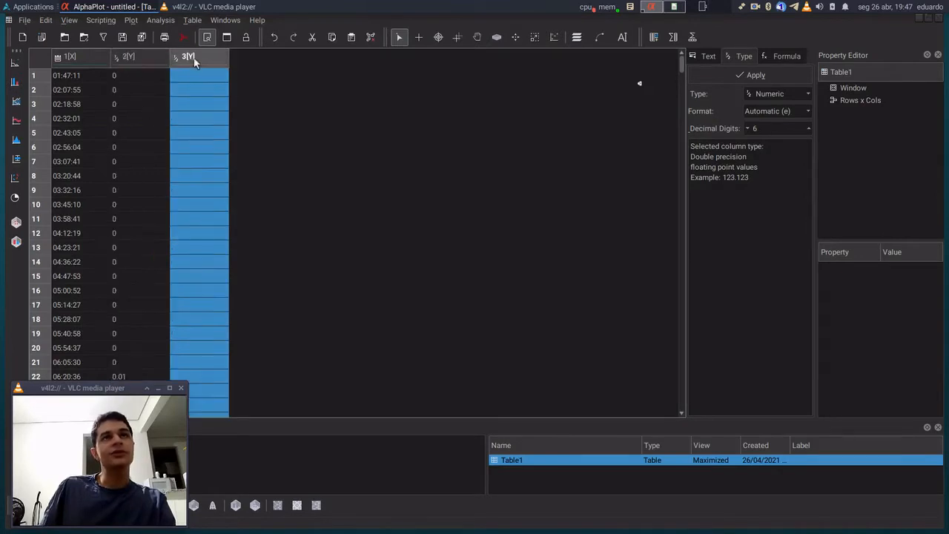
pyautogui.rightClick(194, 58)
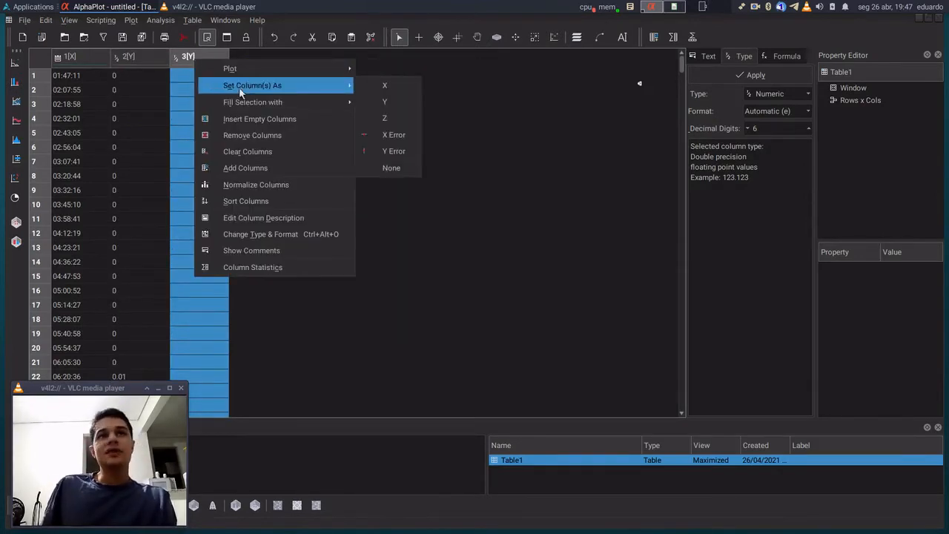
pyautogui.moveTo(250, 86)
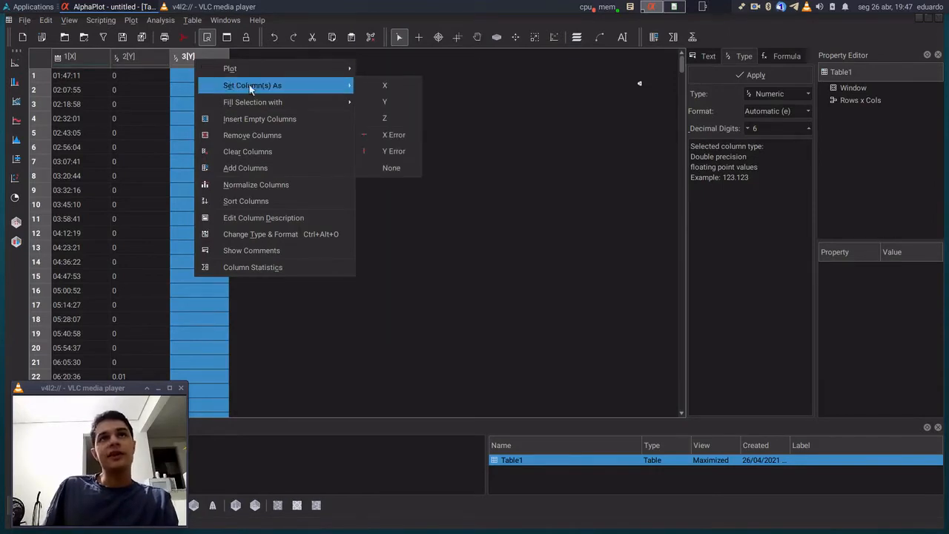
pyautogui.click(401, 153)
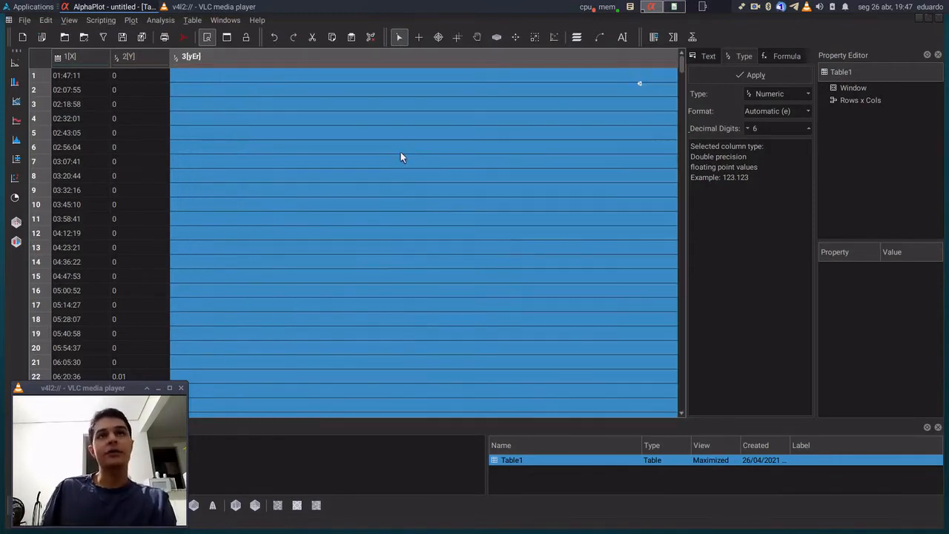
pyautogui.doubleClick(170, 56)
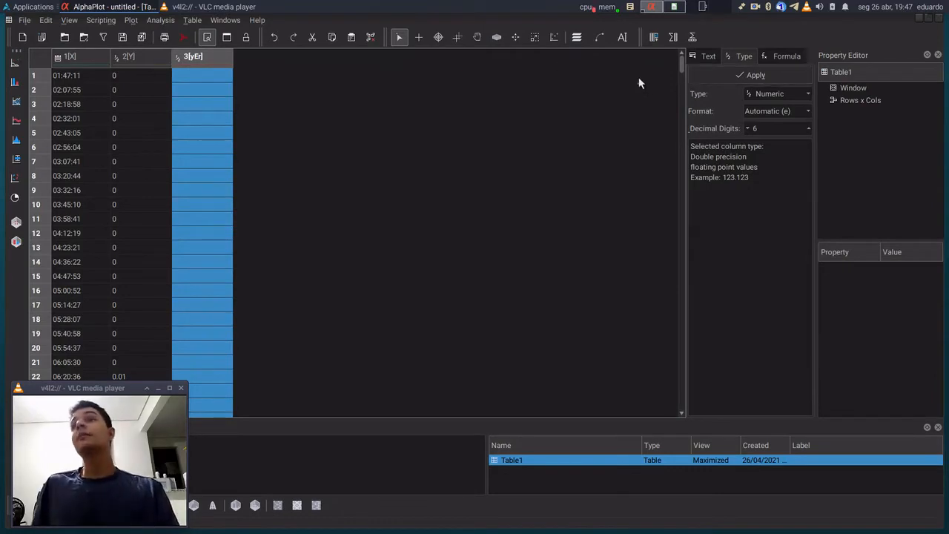
pyautogui.click(641, 88)
pyautogui.click(801, 84)
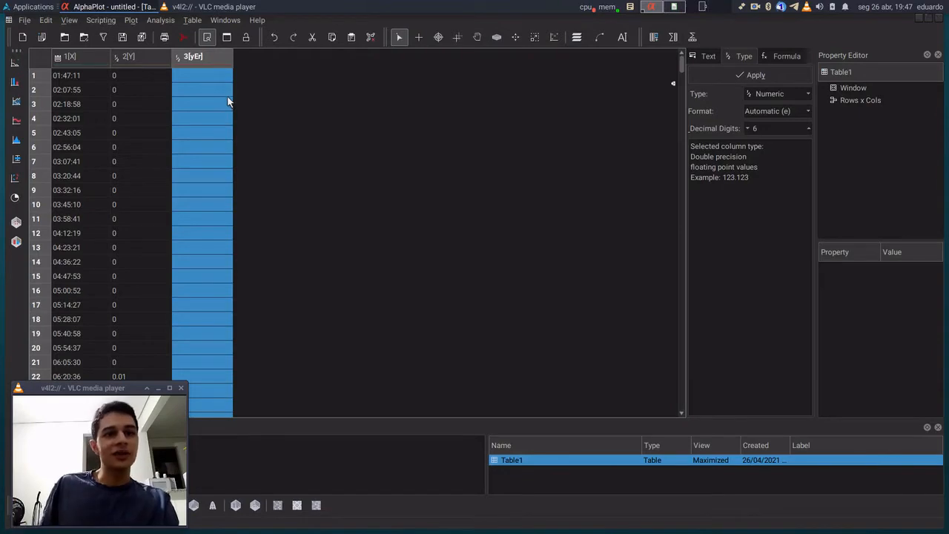
# Fill the 3[yEr] column of Table1 with random values
pyautogui.rightClick(217, 58)
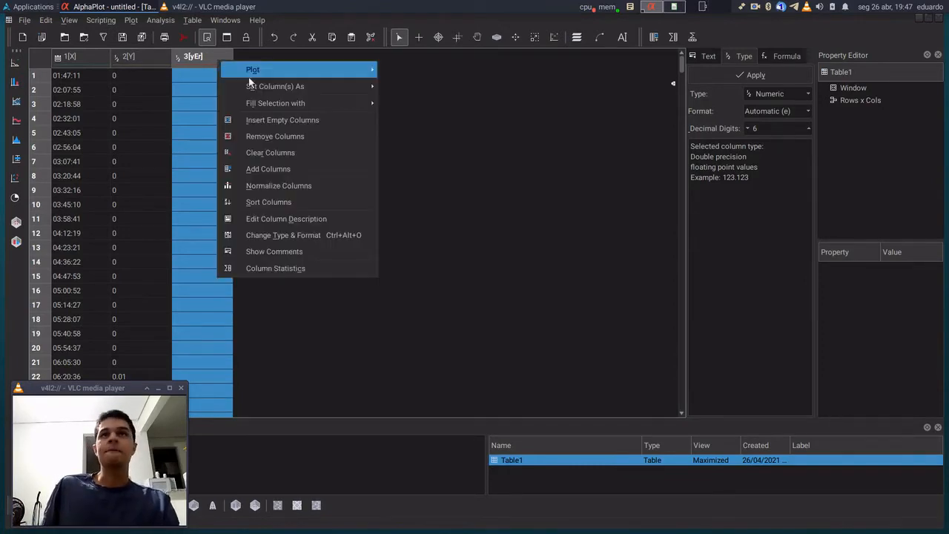
pyautogui.moveTo(252, 107)
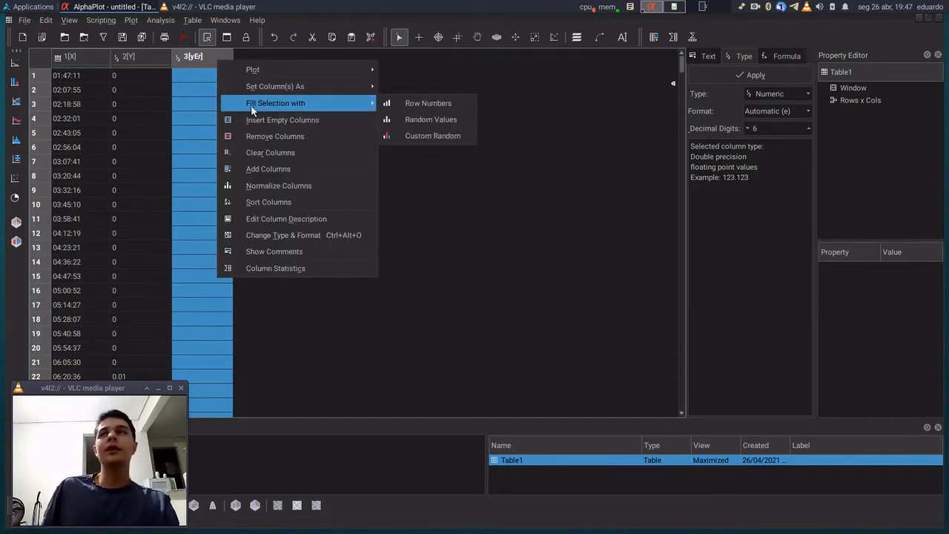
pyautogui.click(426, 120)
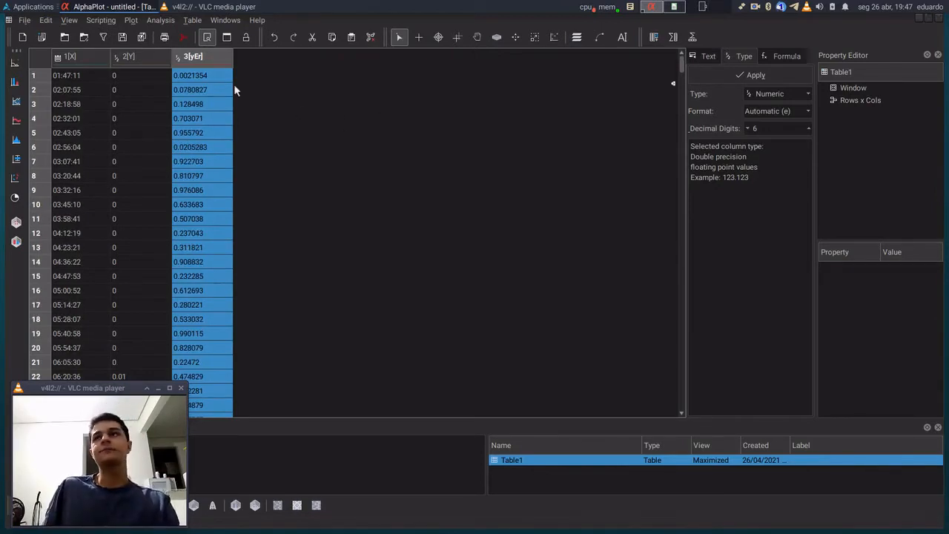
# Plot the 1[X] and 2[Y] columns of Table1 as a scatter graph
pyautogui.click(132, 53)
pyautogui.keyDown('shift'); pyautogui.click(91, 53); pyautogui.keyUp('shift')
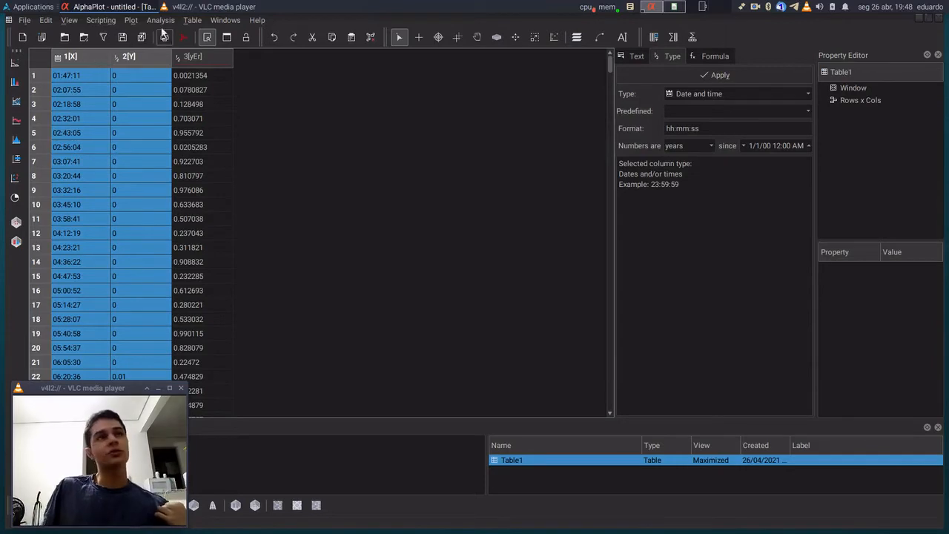
pyautogui.click(132, 20)
pyautogui.click(340, 148)
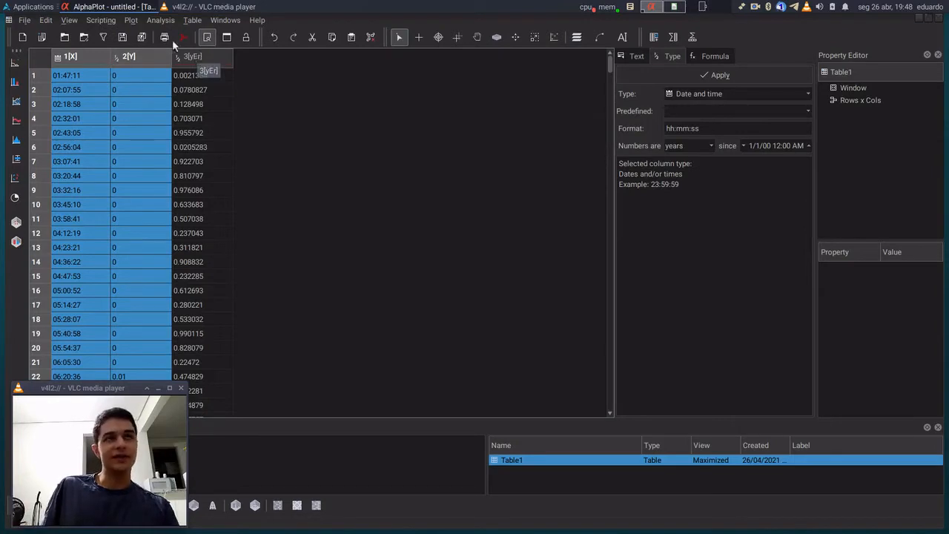
pyautogui.click(131, 20)
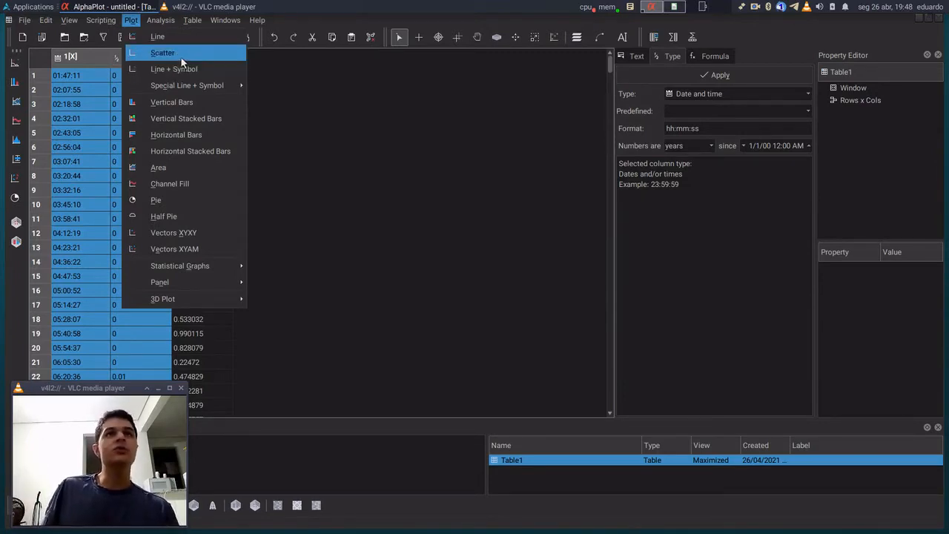
pyautogui.click(178, 54)
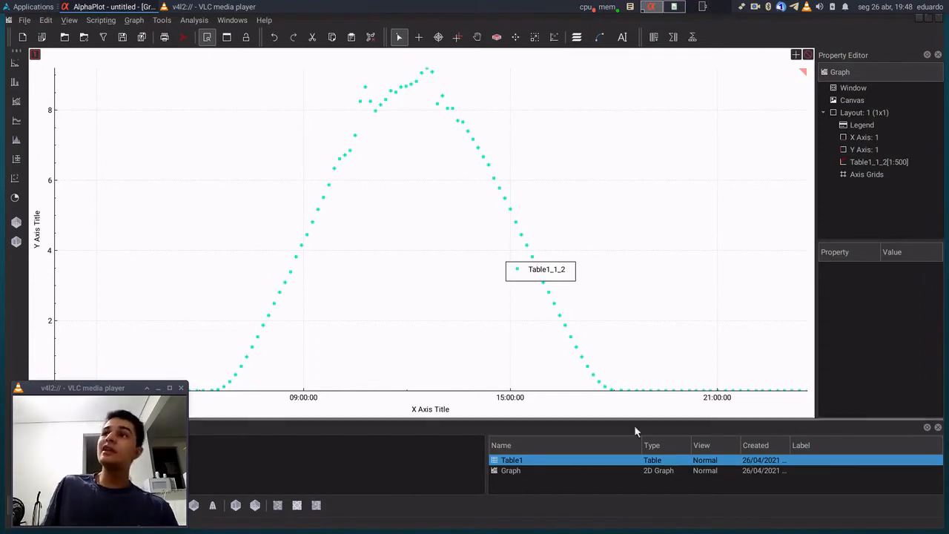
# View the Graph window beside Table1 and return to the maximized Graph
pyautogui.doubleClick(530, 470)
pyautogui.moveTo(457, 52); pyautogui.dragTo(619, 124)
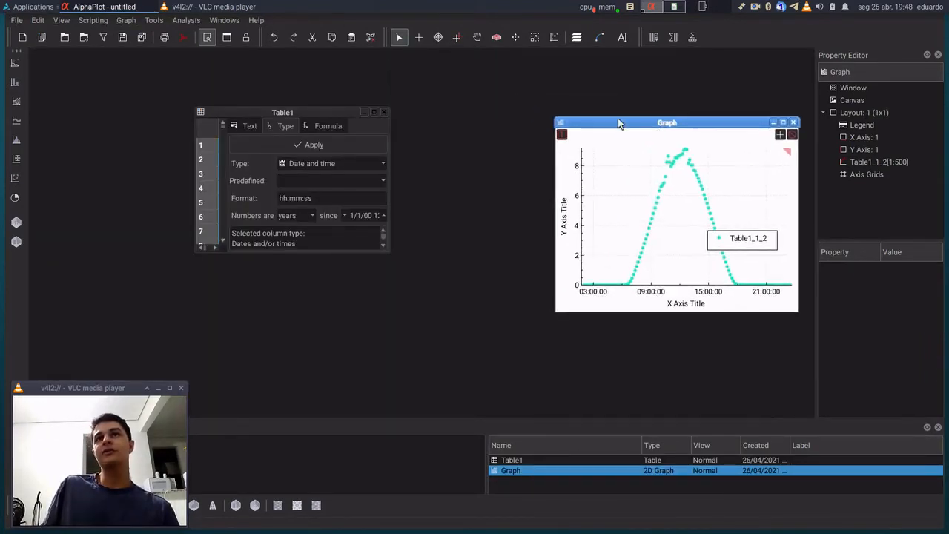
pyautogui.doubleClick(536, 461)
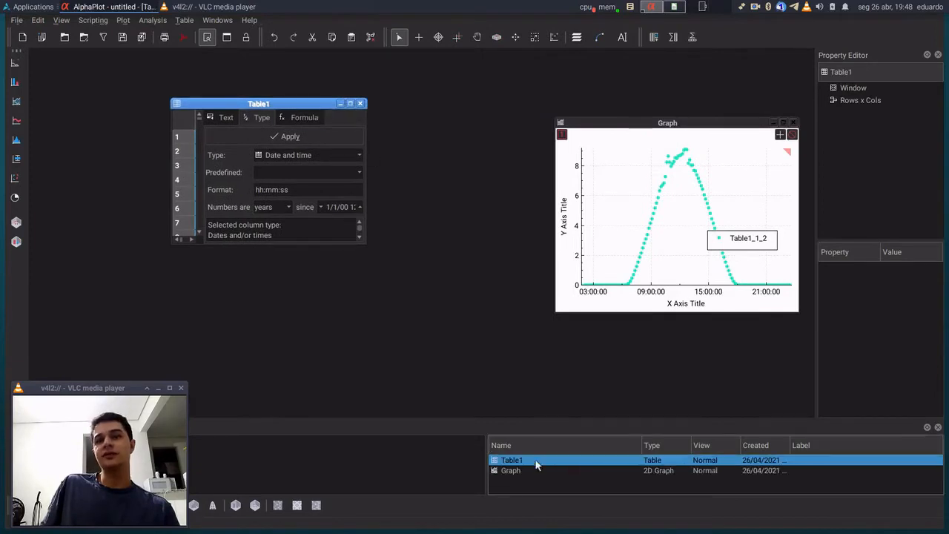
pyautogui.doubleClick(536, 470)
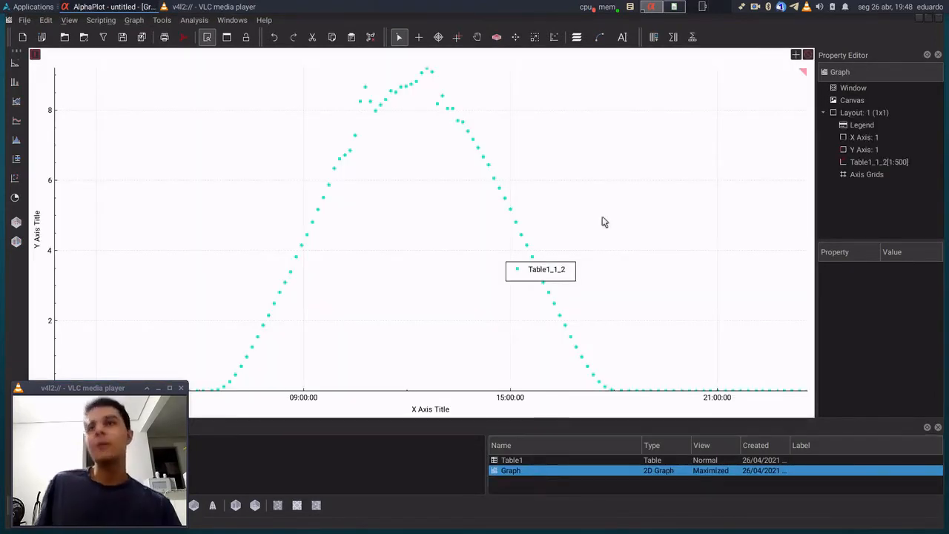
# Move the legend off the data points into the empty upper-right area of the graph
pyautogui.moveTo(558, 272); pyautogui.dragTo(743, 113)
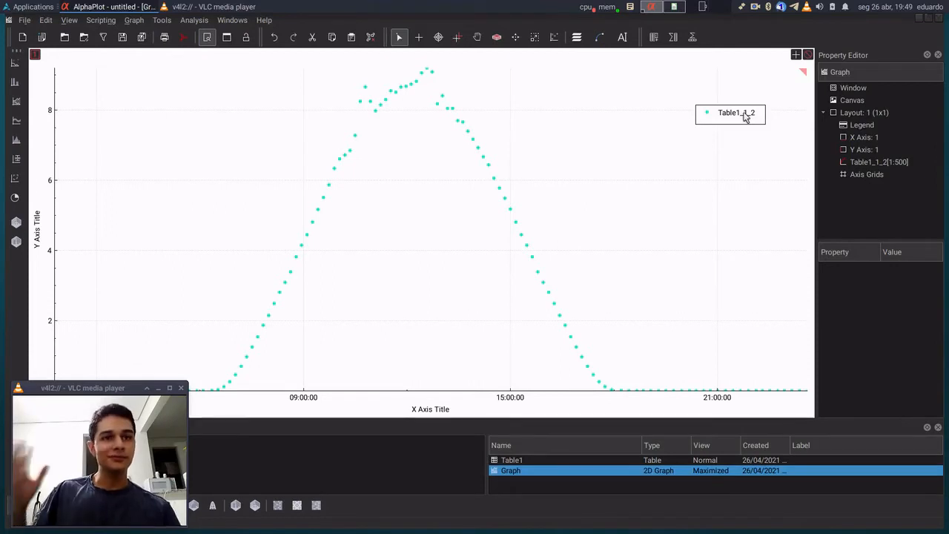
pyautogui.moveTo(745, 117); pyautogui.dragTo(760, 109)
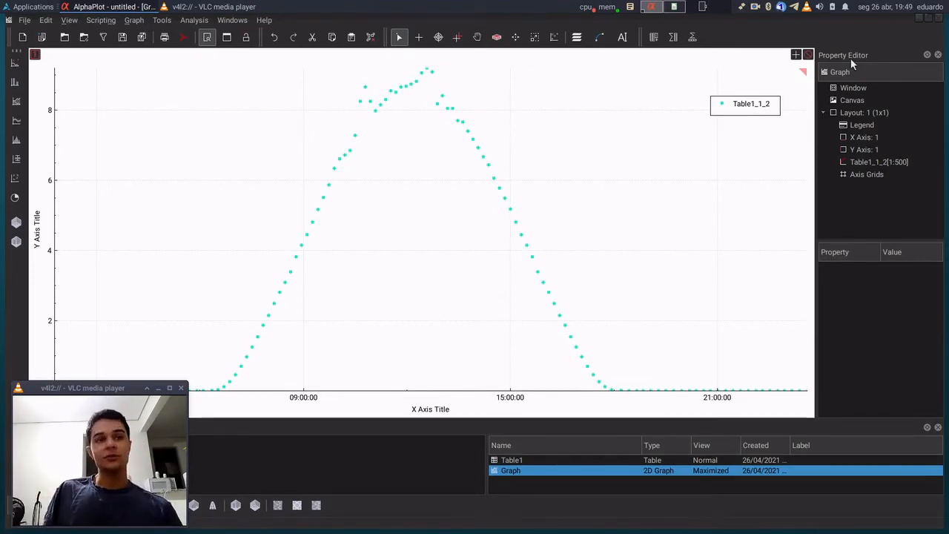
# Set the scatter outline color of the Table1_1_2[1:500] series to black
pyautogui.click(874, 161)
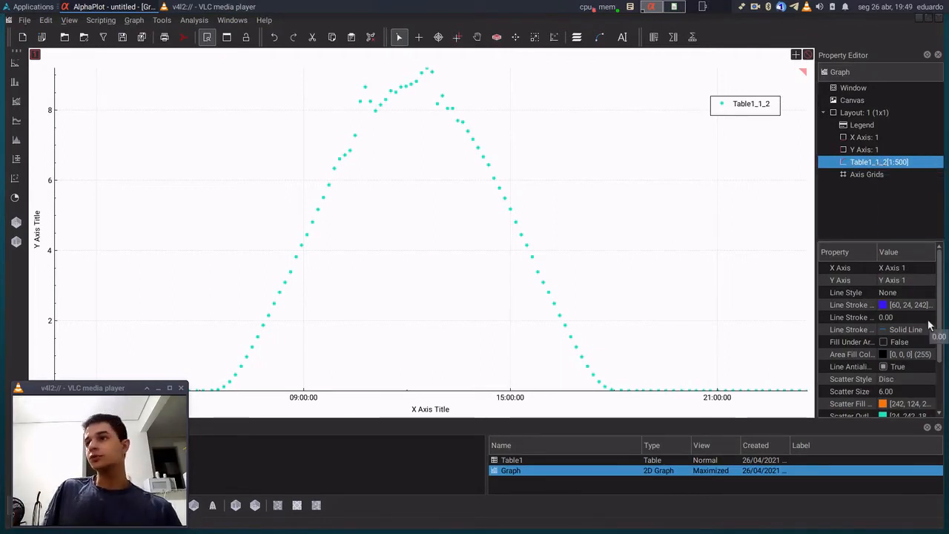
pyautogui.scroll(-2, 926, 322)
pyautogui.scroll(2, 882, 356)
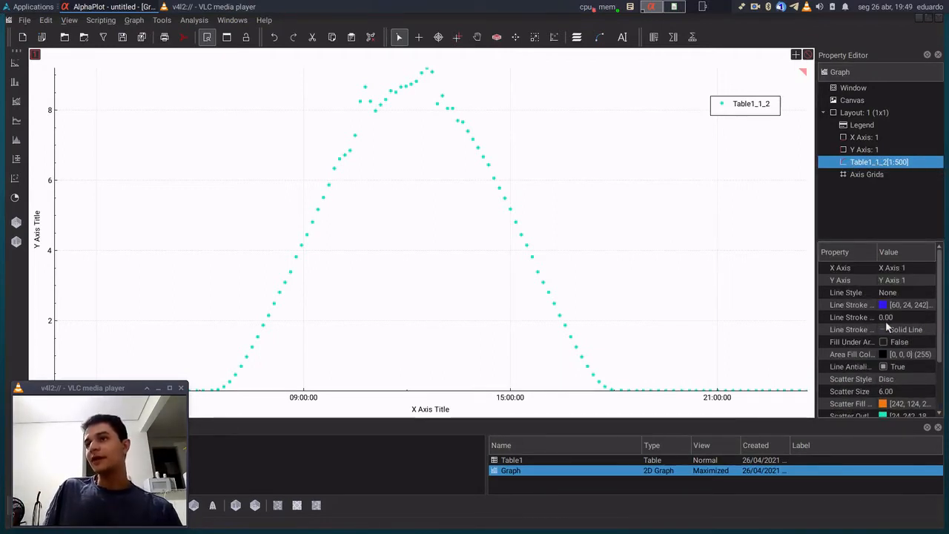
pyautogui.scroll(-2, 891, 322)
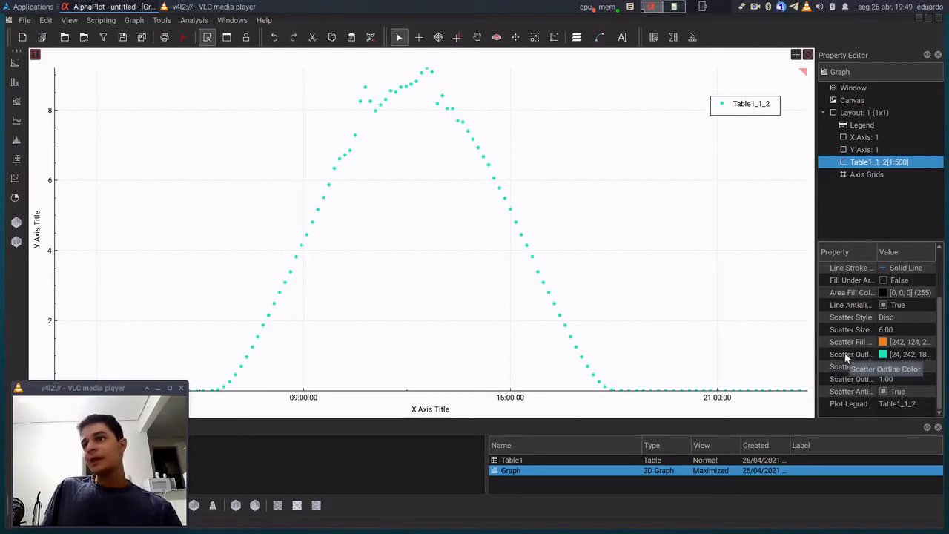
pyautogui.click(904, 356)
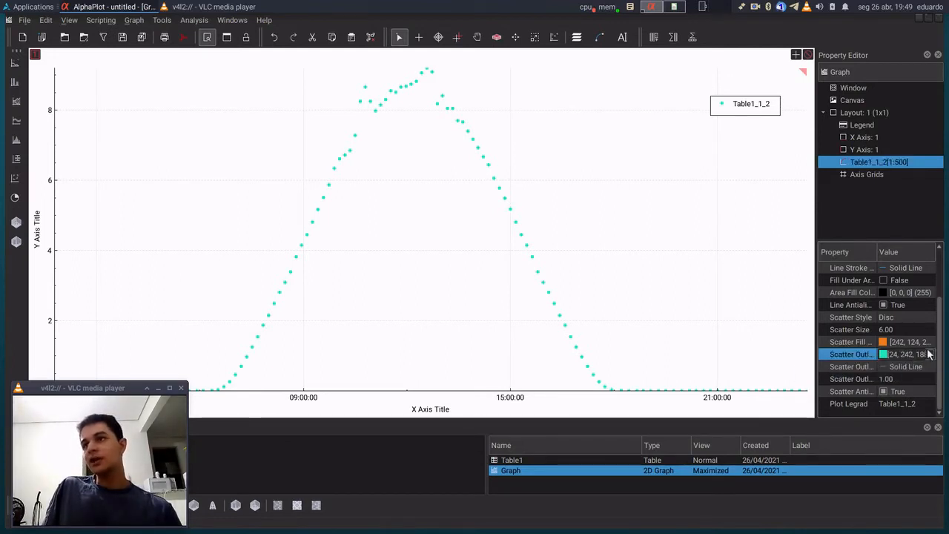
pyautogui.click(931, 355)
pyautogui.click(401, 276)
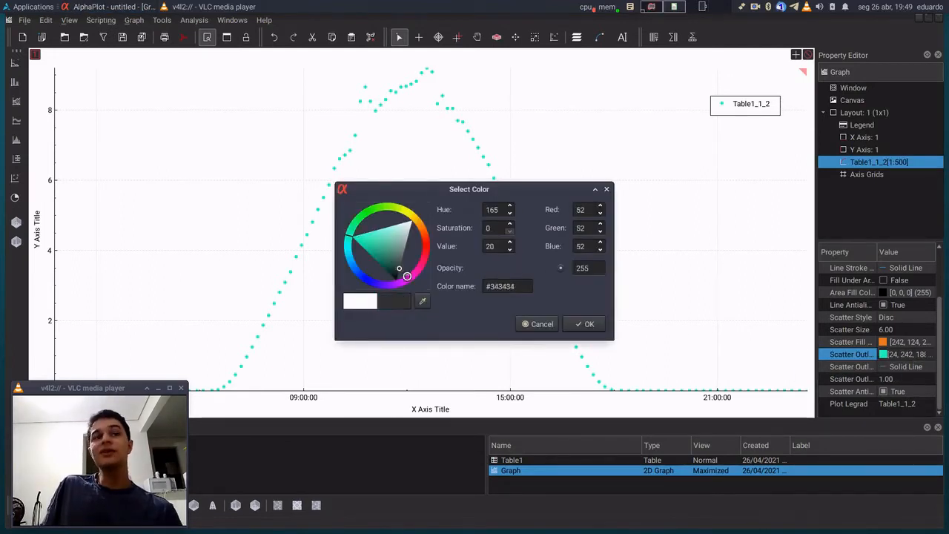
pyautogui.click(583, 324)
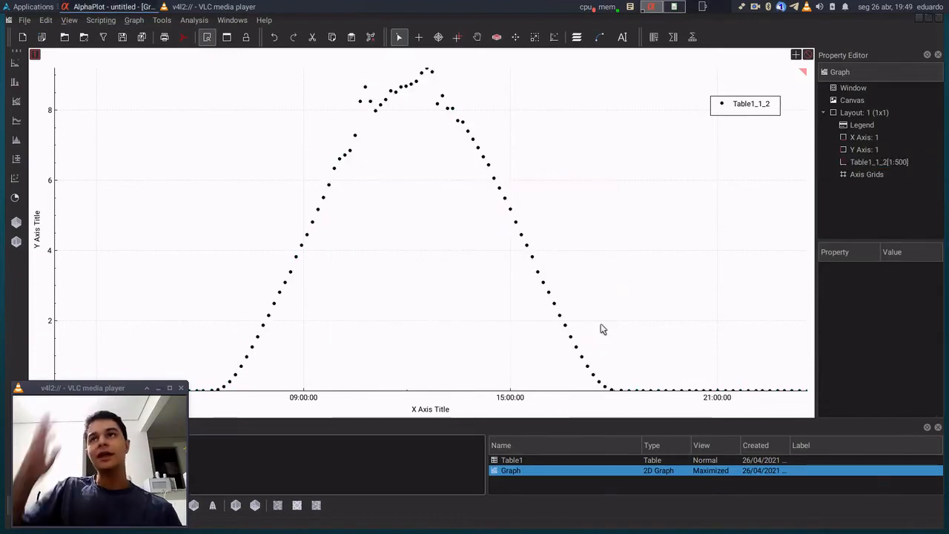
# Change the plot legend text of the Table1_1_2[1:500] series to "UV index"
pyautogui.click(756, 110)
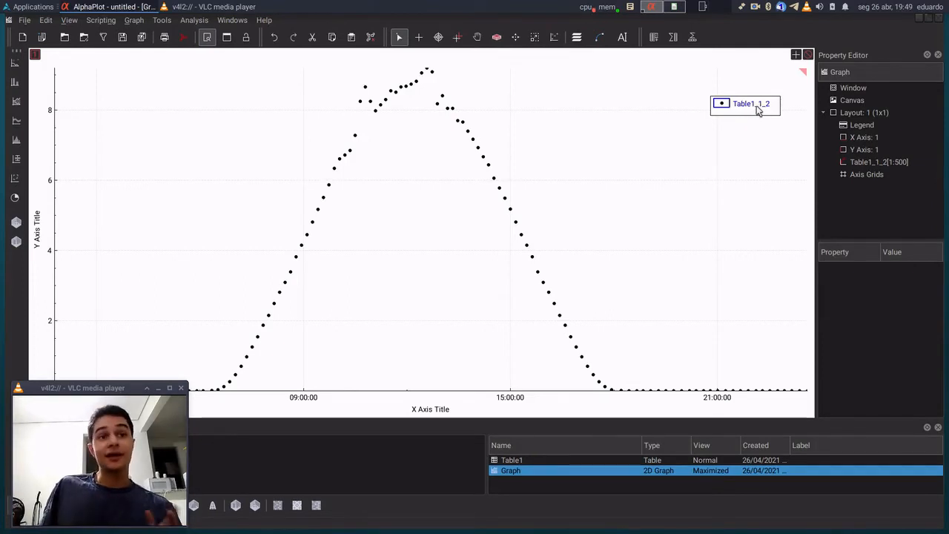
pyautogui.click(894, 163)
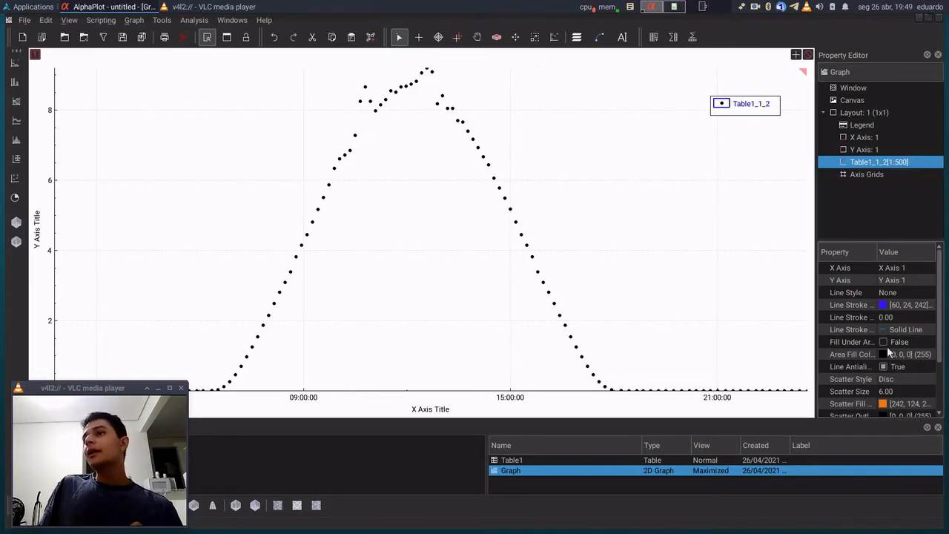
pyautogui.scroll(-2, 882, 348)
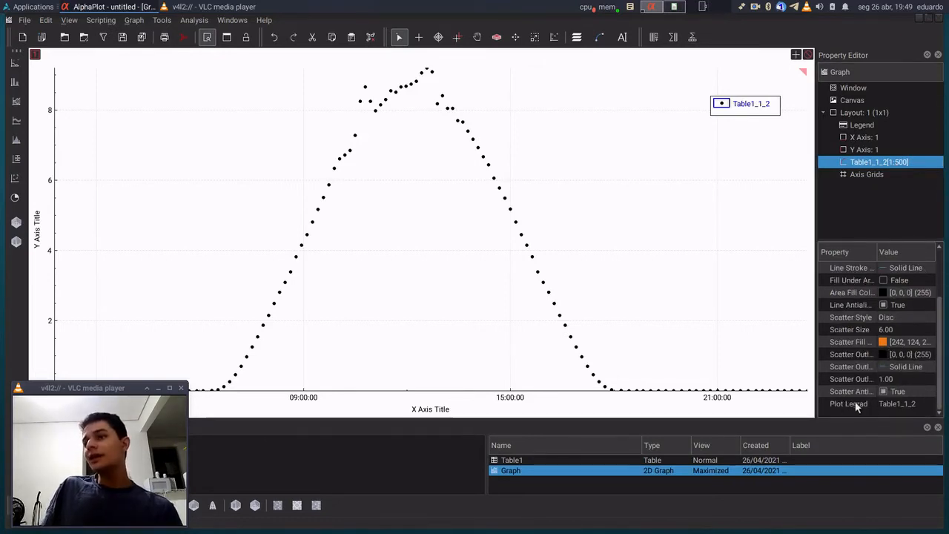
pyautogui.doubleClick(894, 404)
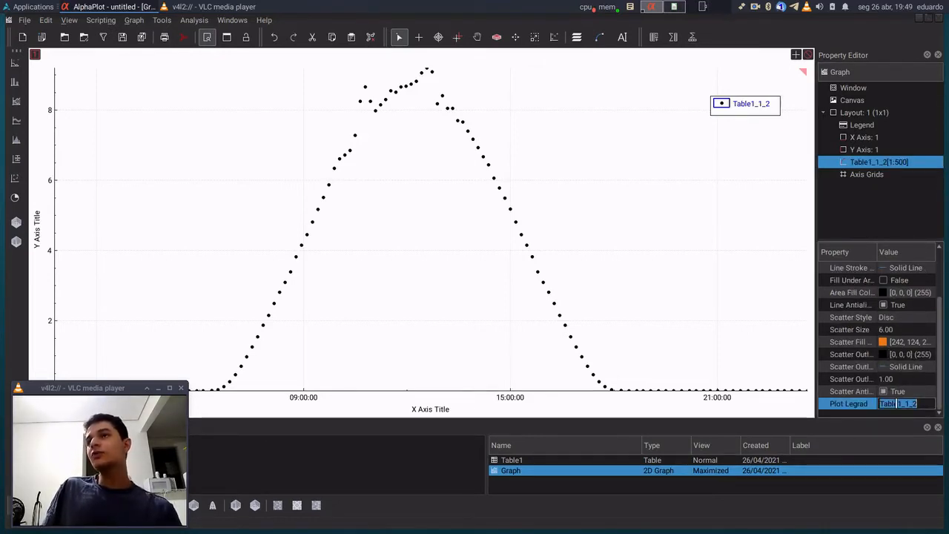
pyautogui.press('BackSpace')
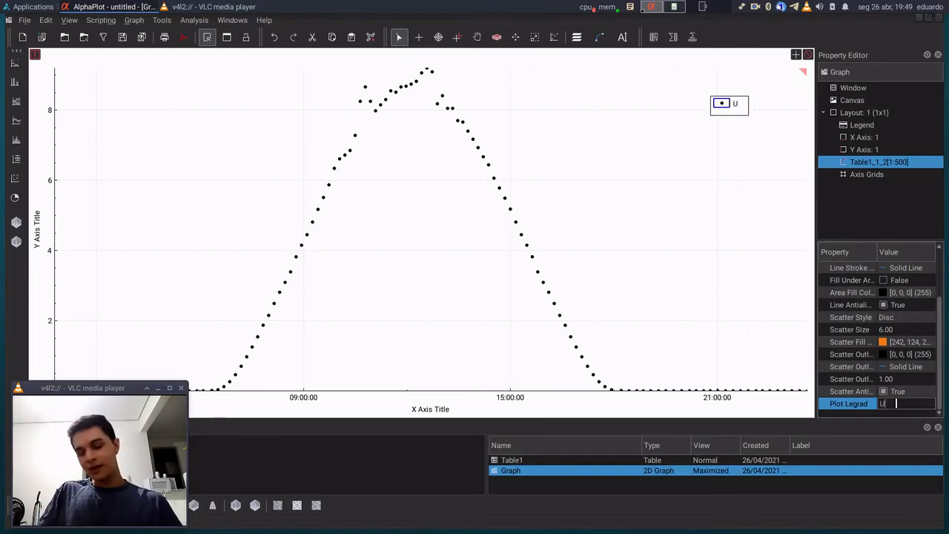
pyautogui.write('UV index')
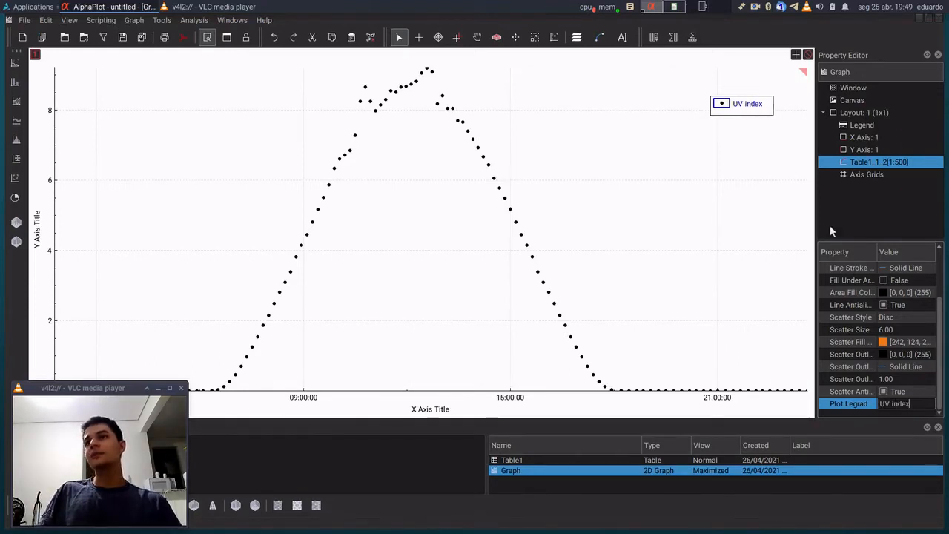
pyautogui.press('Return')
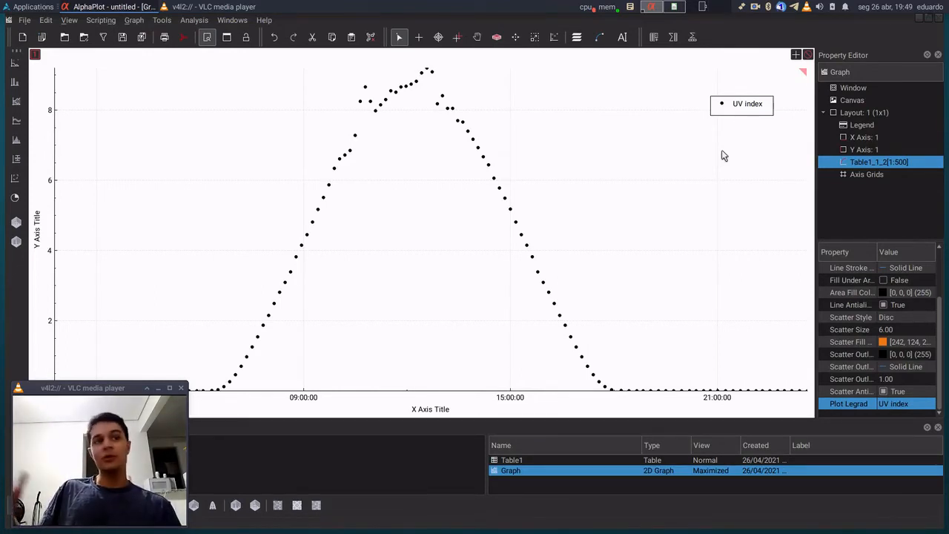
# Set the label text of Y Axis 1 to "IUV"
pyautogui.click(908, 150)
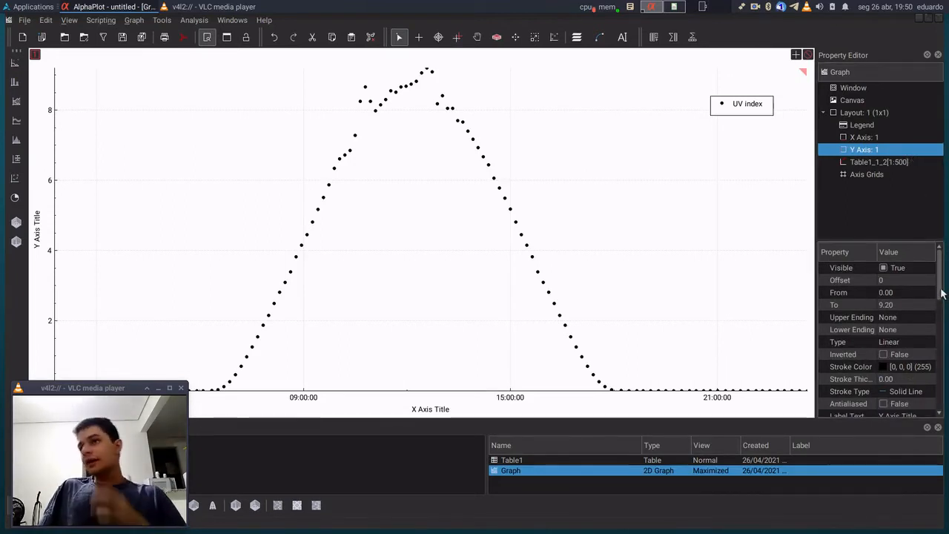
pyautogui.moveTo(940, 292); pyautogui.dragTo(931, 322)
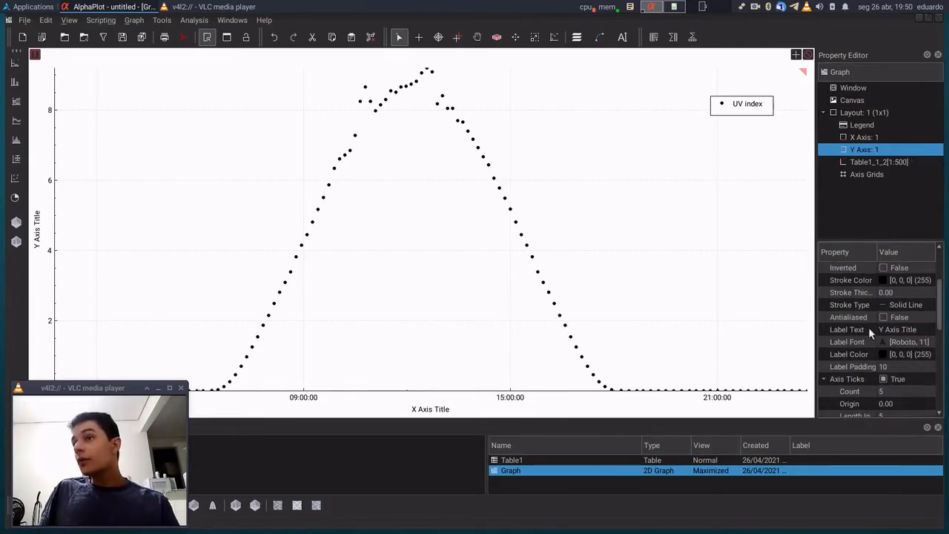
pyautogui.doubleClick(911, 329)
pyautogui.tripleClick(917, 329)
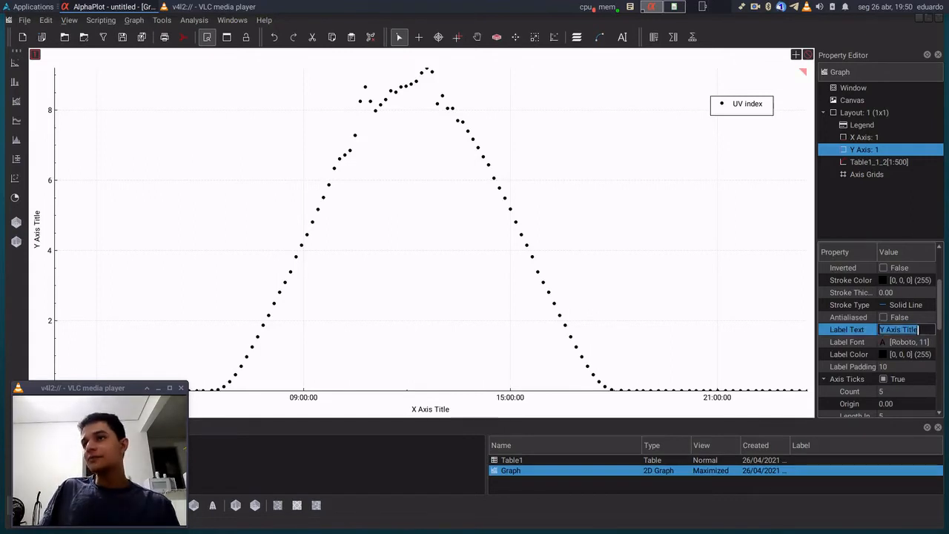
pyautogui.press('BackSpace')
pyautogui.write('IUV')
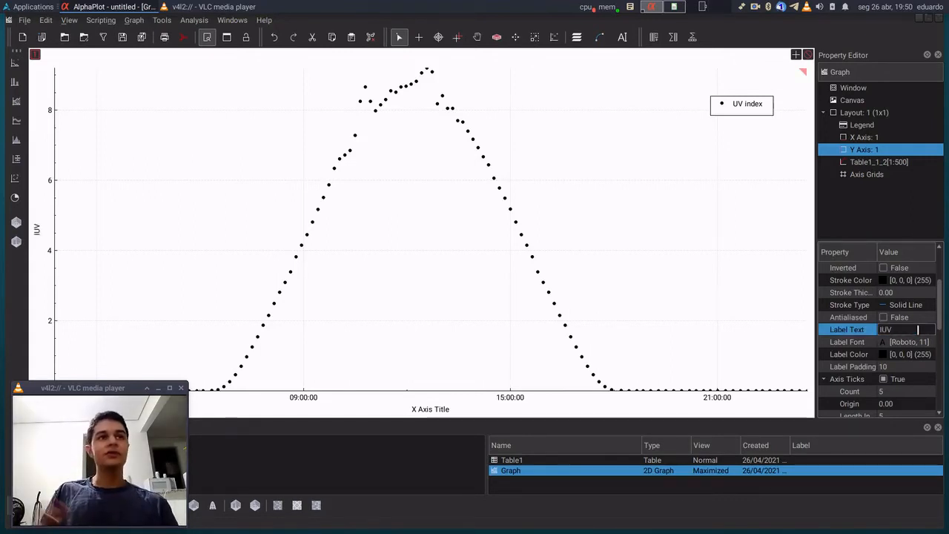
pyautogui.press('Return')
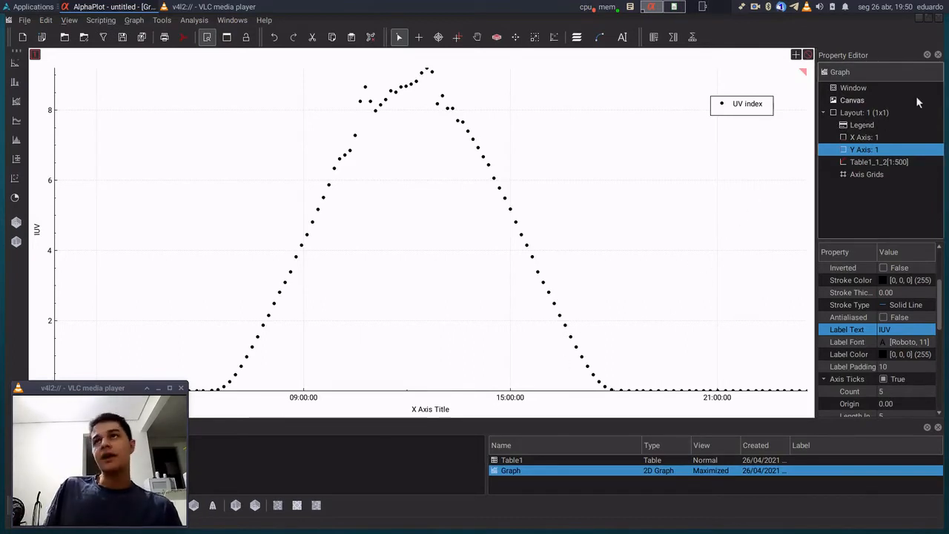
pyautogui.rightClick(882, 112)
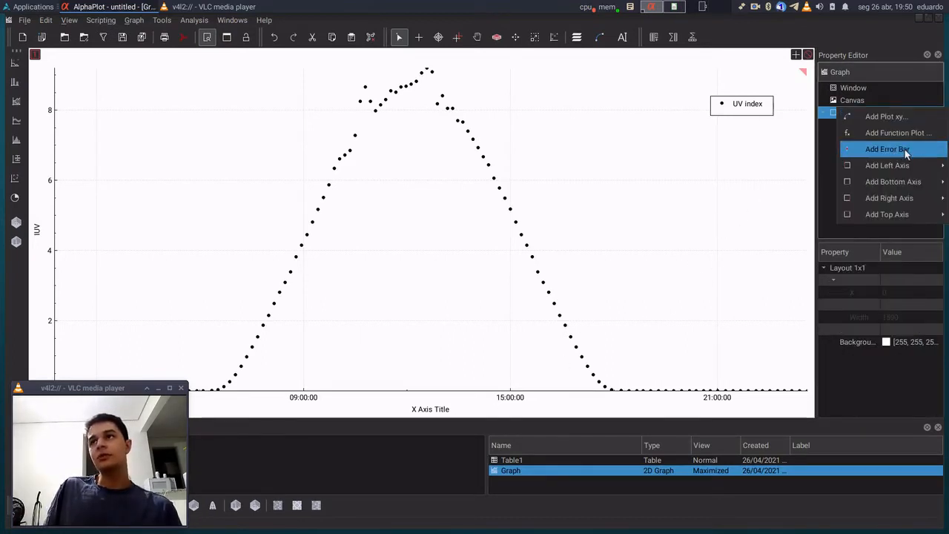
pyautogui.click(887, 149)
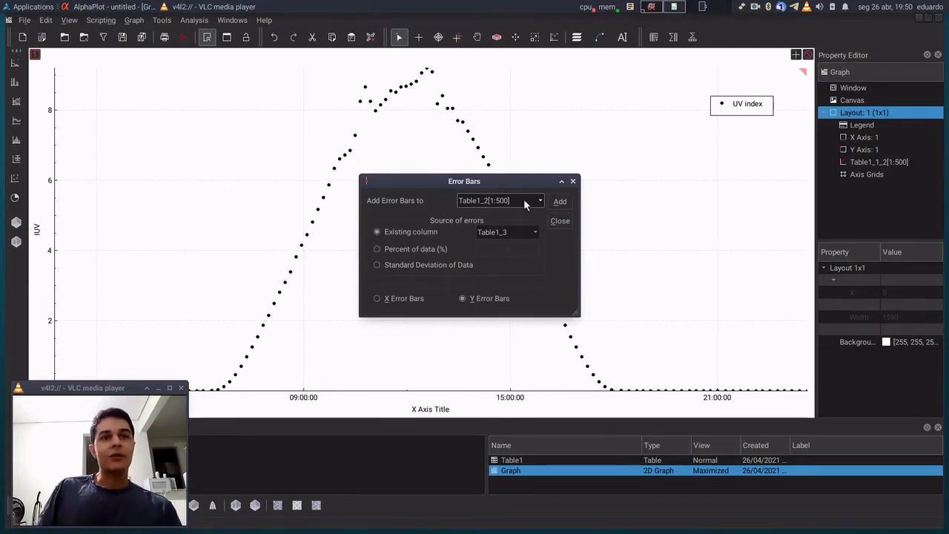
pyautogui.click(559, 220)
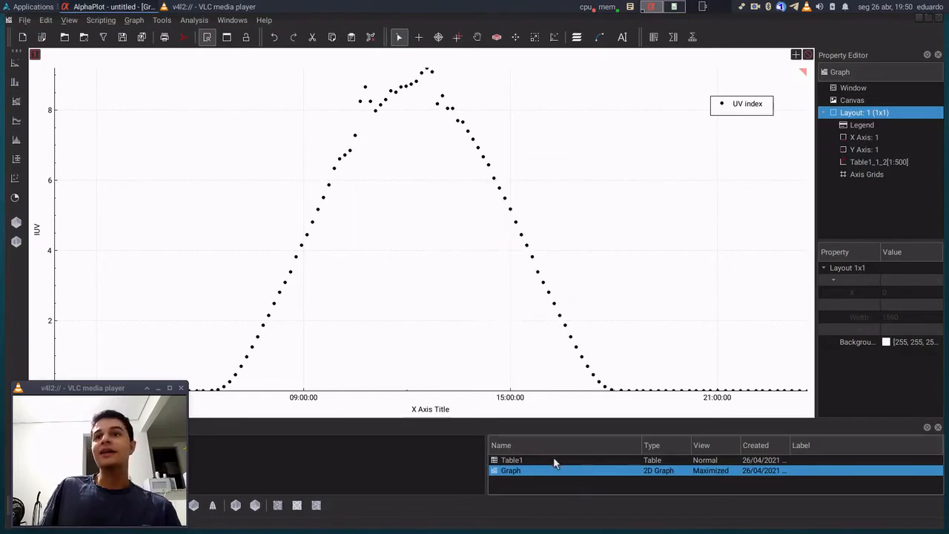
pyautogui.click(530, 463)
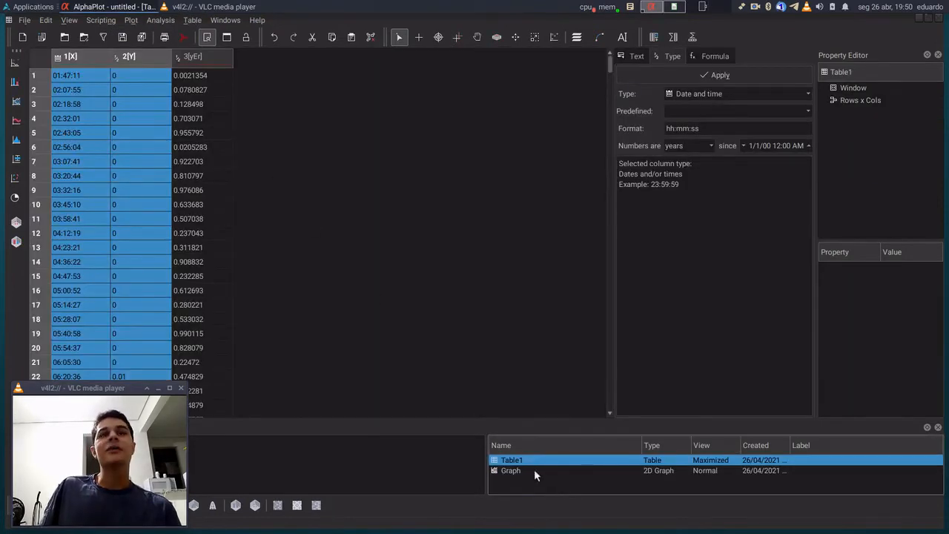
pyautogui.click(532, 470)
# Add Y error bars to Table1_2[1:500] on Layout 1, using the existing column Table1_3 as the source of errors
pyautogui.click(868, 112)
pyautogui.rightClick(877, 112)
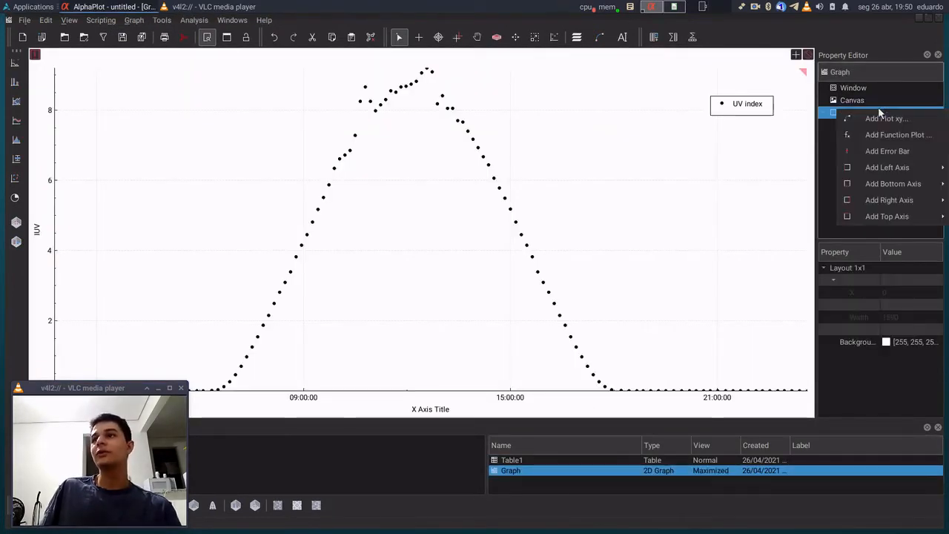
pyautogui.click(909, 151)
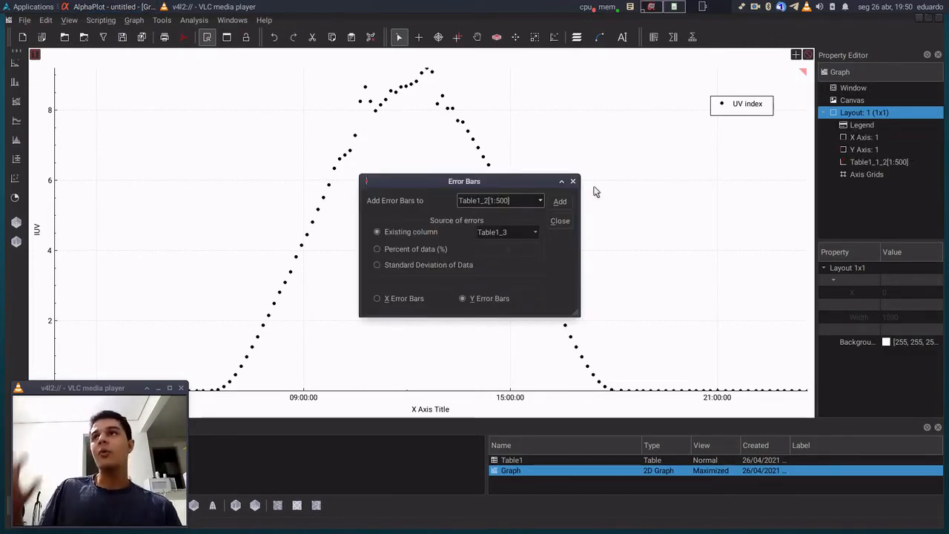
pyautogui.click(522, 202)
pyautogui.click(523, 201)
pyautogui.click(510, 232)
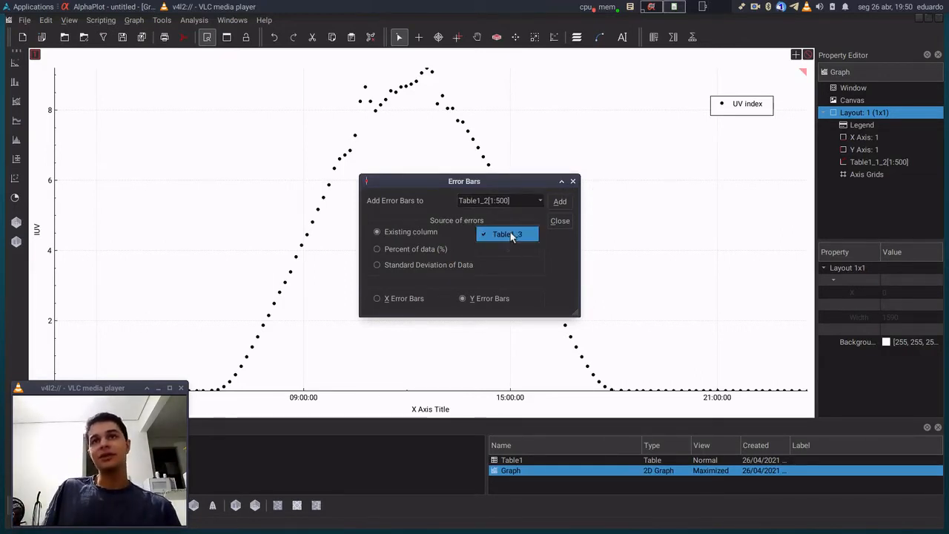
pyautogui.click(510, 232)
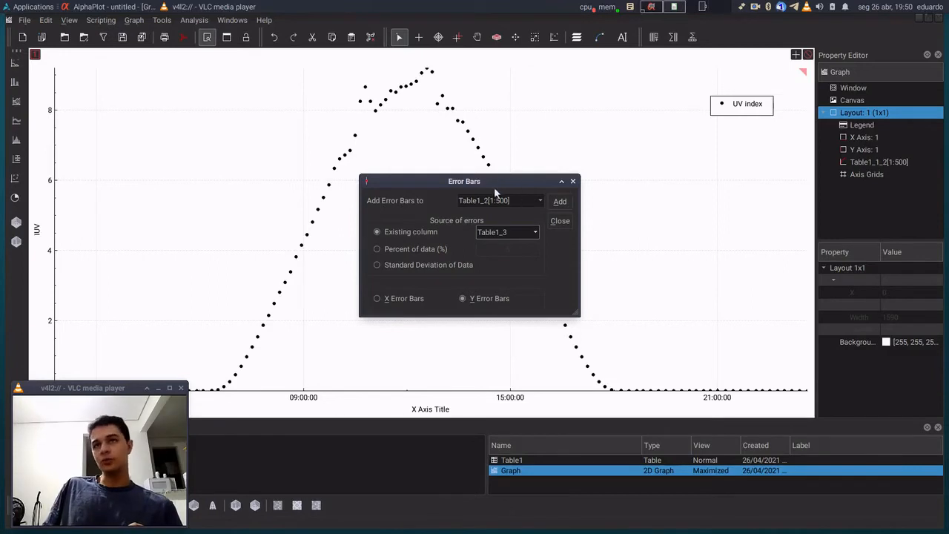
pyautogui.click(398, 252)
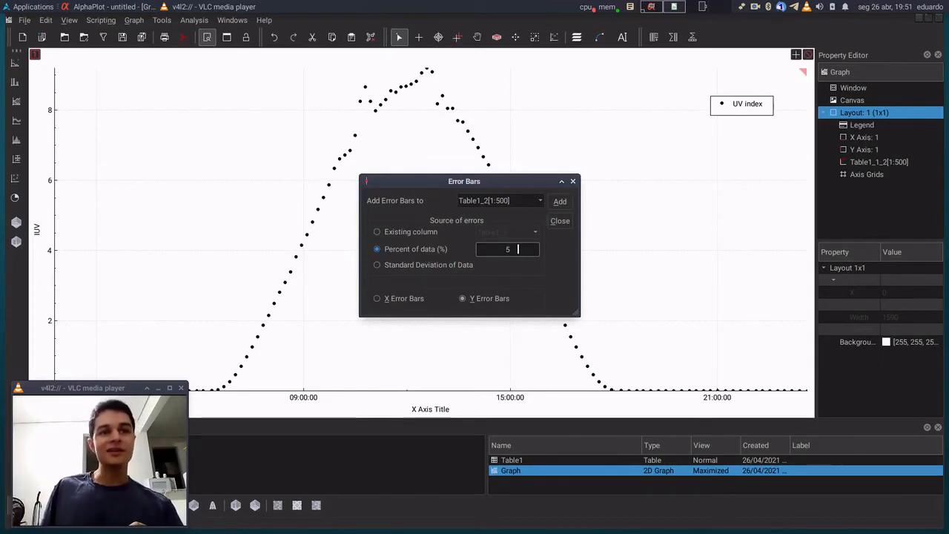
pyautogui.click(426, 236)
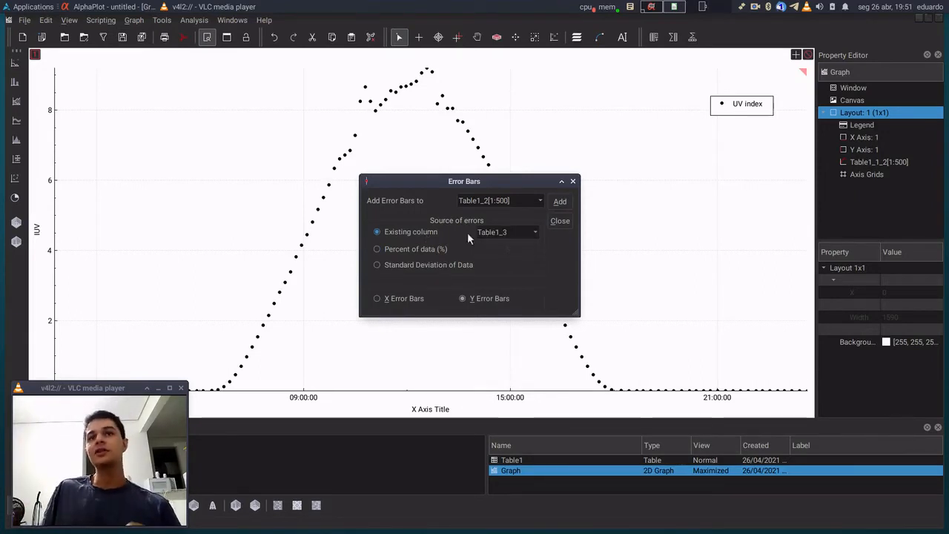
pyautogui.click(507, 232)
pyautogui.click(507, 234)
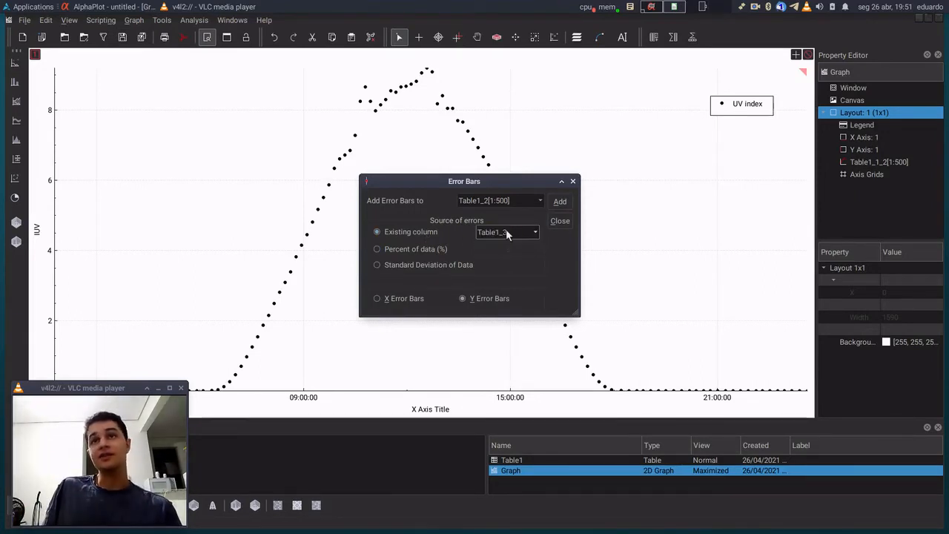
pyautogui.click(562, 202)
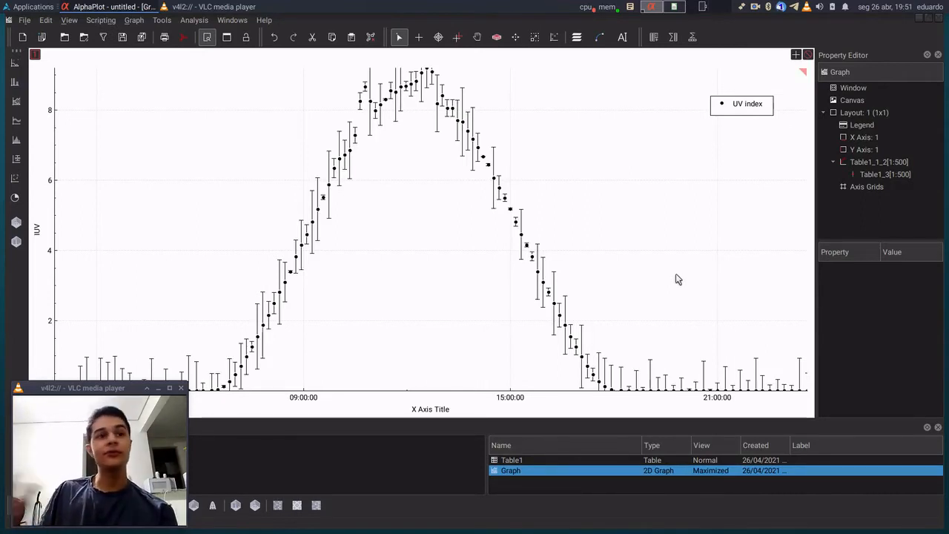
pyautogui.click(195, 21)
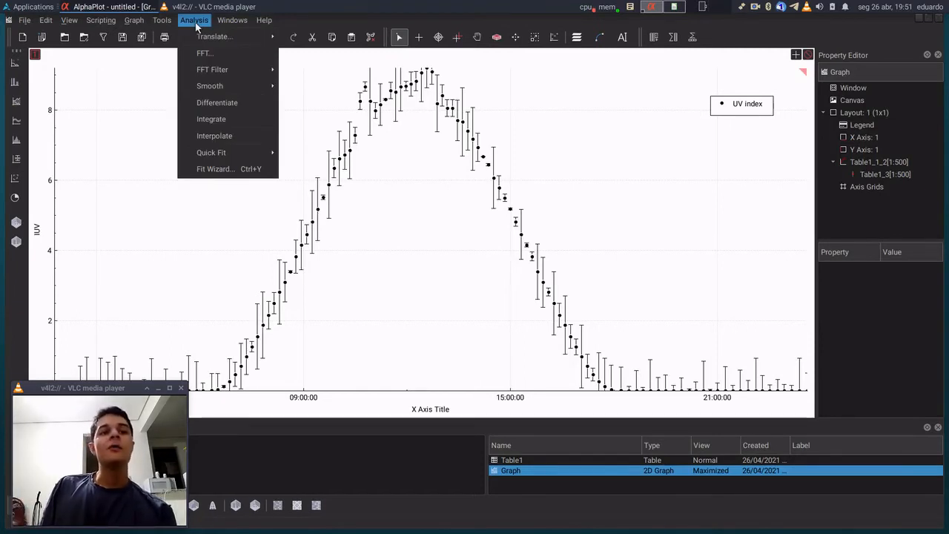
pyautogui.click(331, 295)
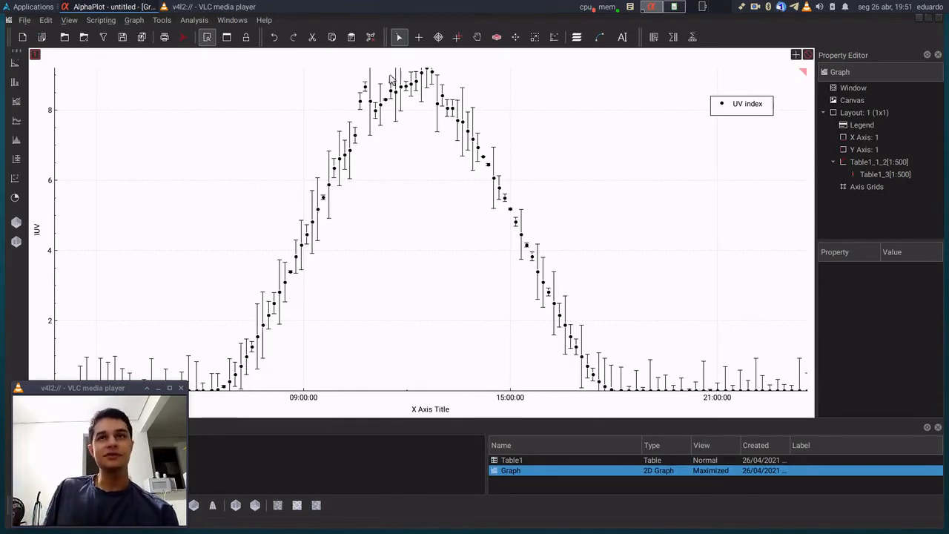
pyautogui.click(181, 24)
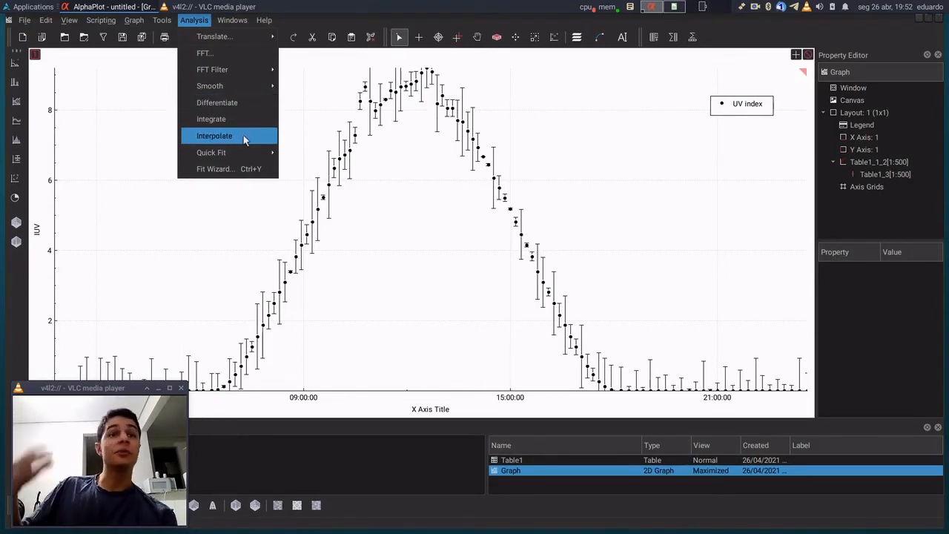
pyautogui.moveTo(236, 153)
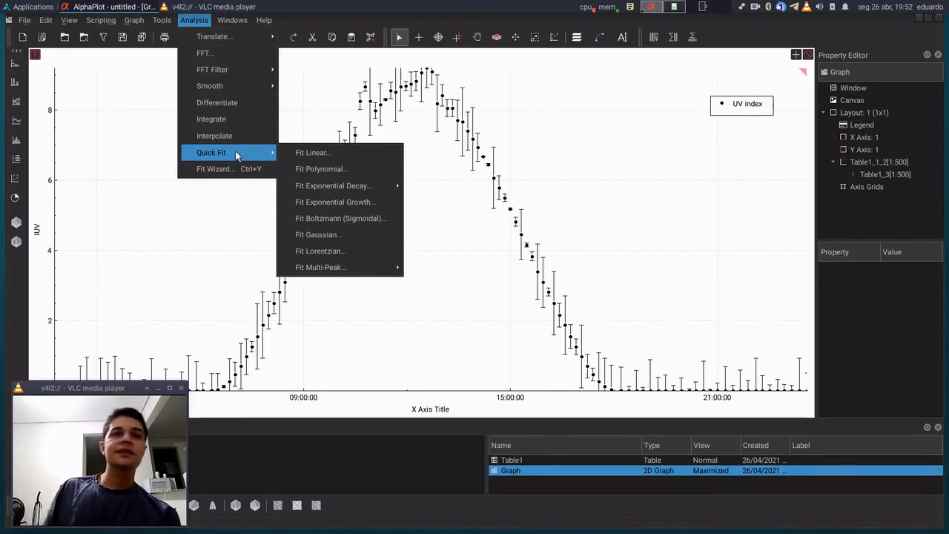
pyautogui.moveTo(330, 194)
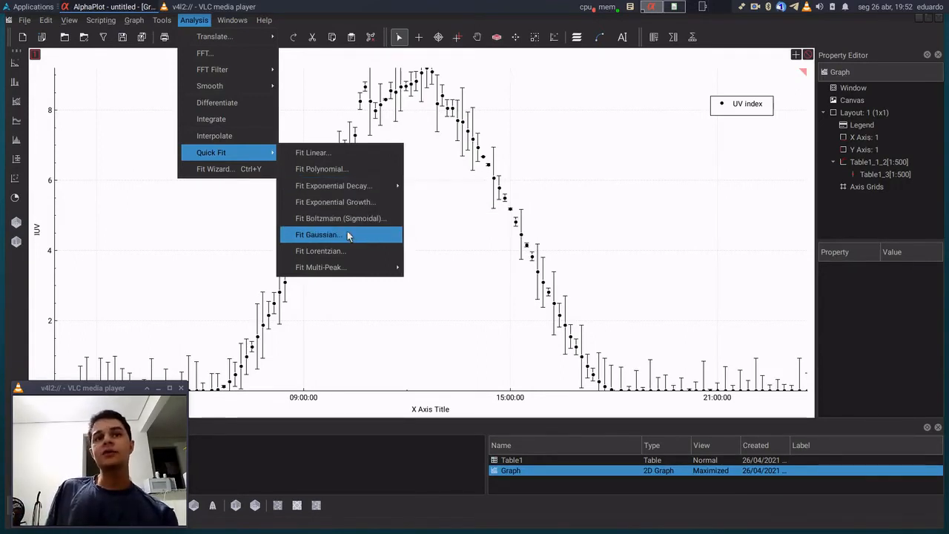
pyautogui.click(612, 197)
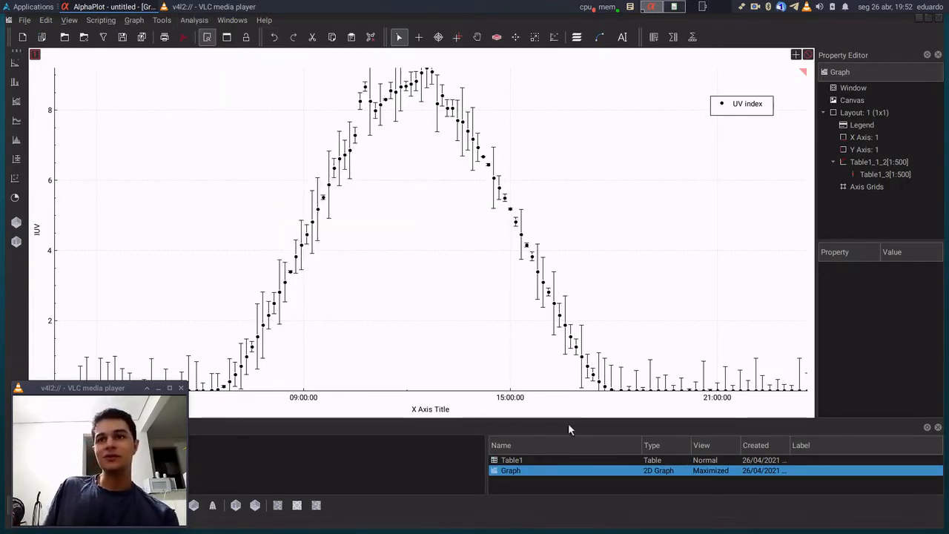
# Open Table1 and change the type of column 1[X] from date and time to Numeric
pyautogui.click(518, 460)
pyautogui.doubleClick(518, 460)
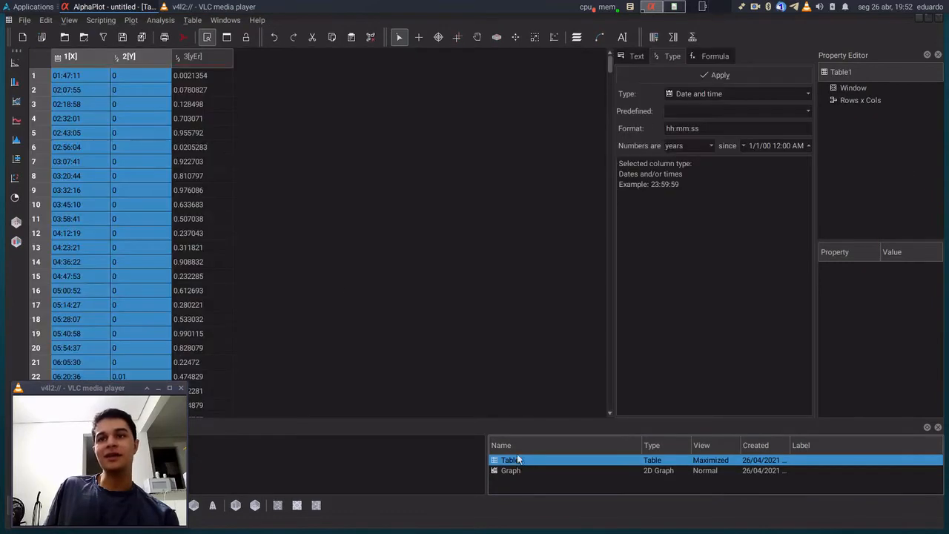
pyautogui.click(296, 248)
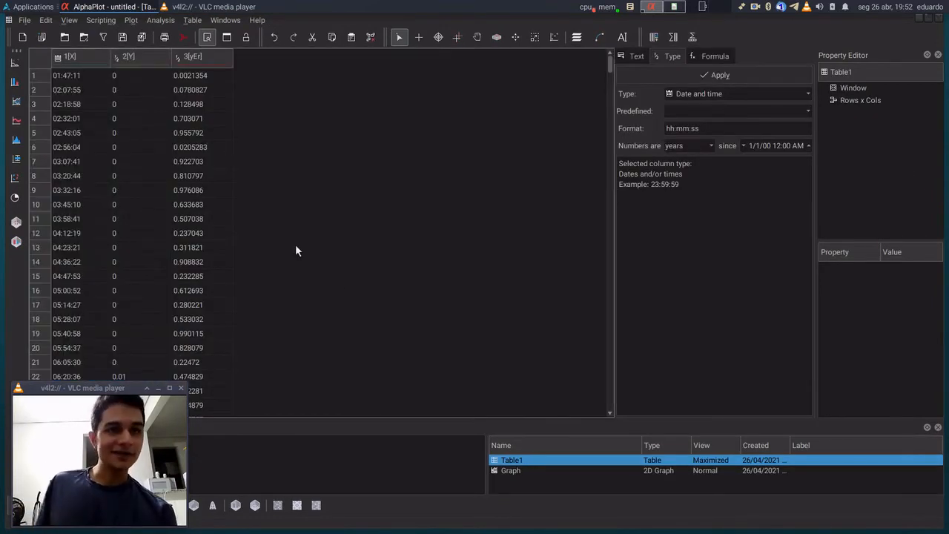
pyautogui.click(87, 53)
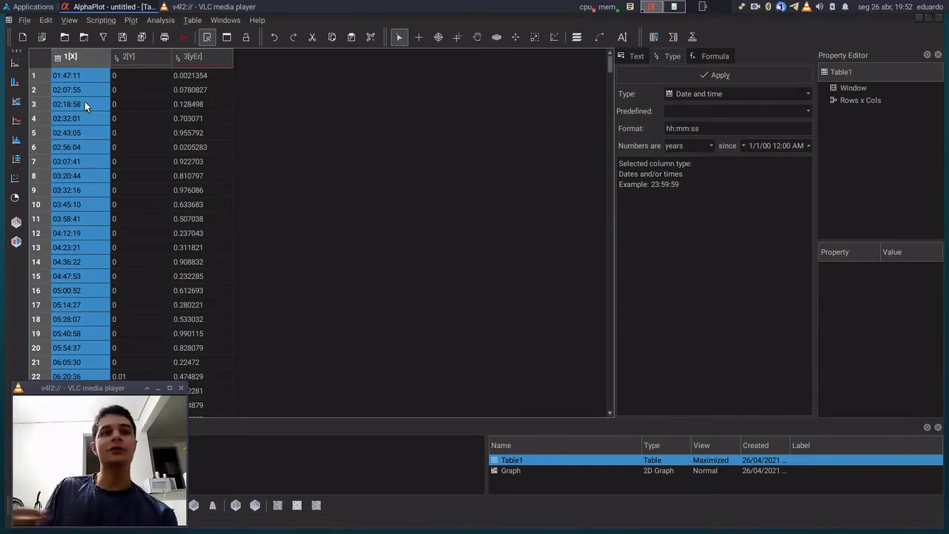
pyautogui.click(704, 93)
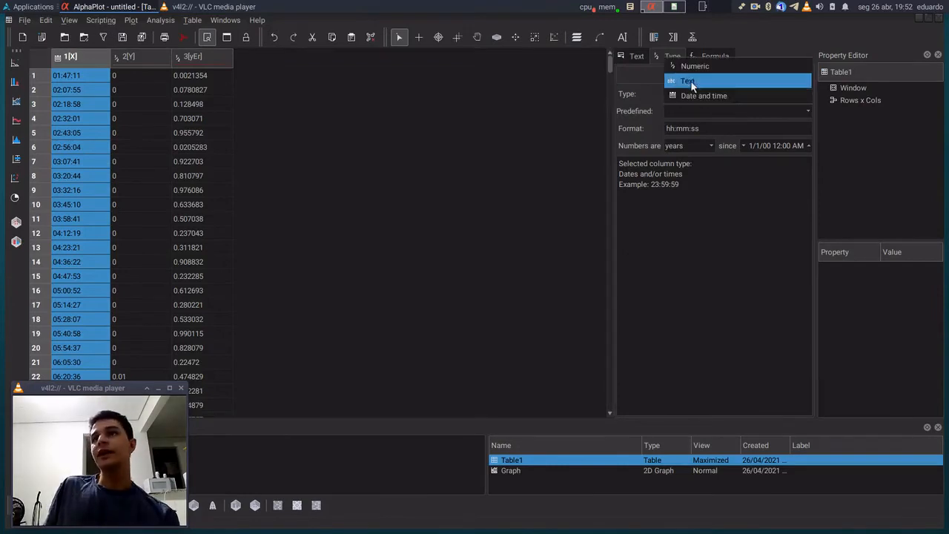
pyautogui.click(689, 69)
pyautogui.click(738, 77)
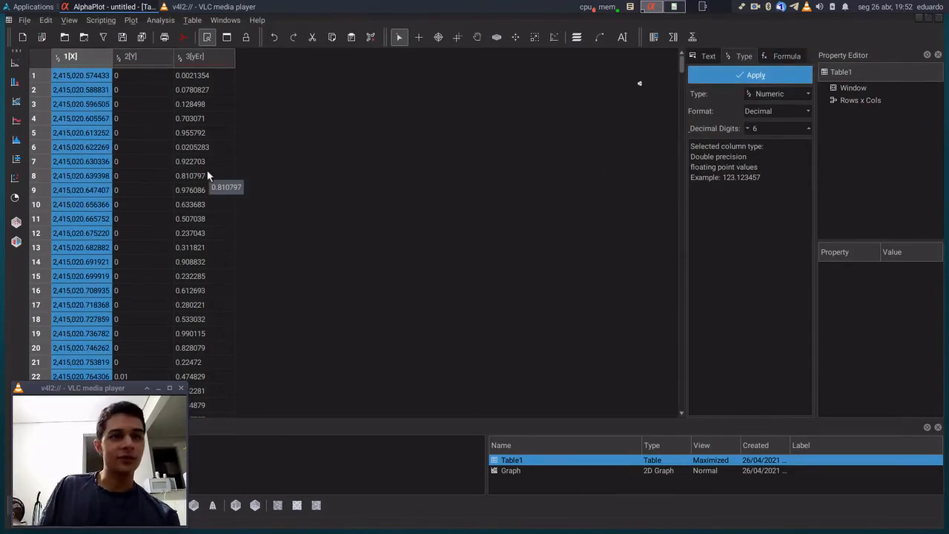
# Fill column 1[X] of Table1 with row numbers
pyautogui.rightClick(89, 53)
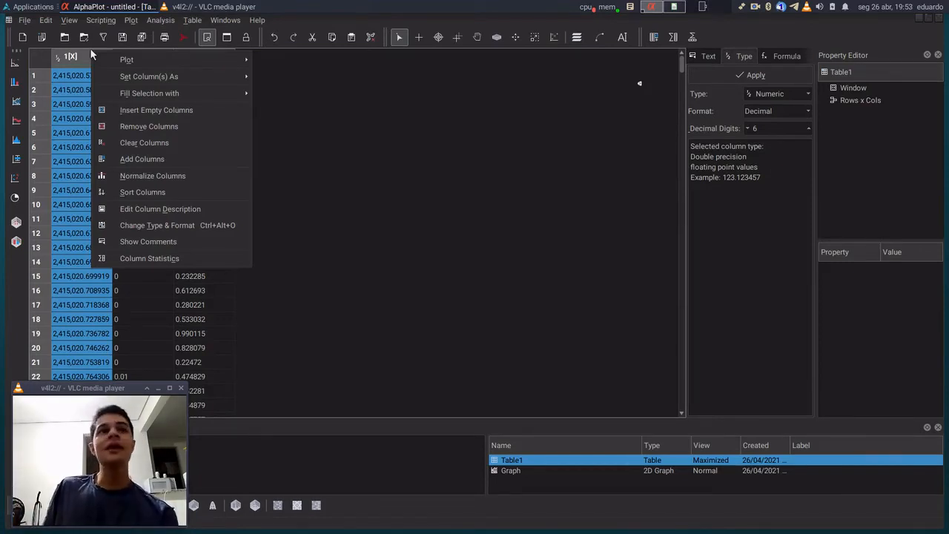
pyautogui.moveTo(166, 92)
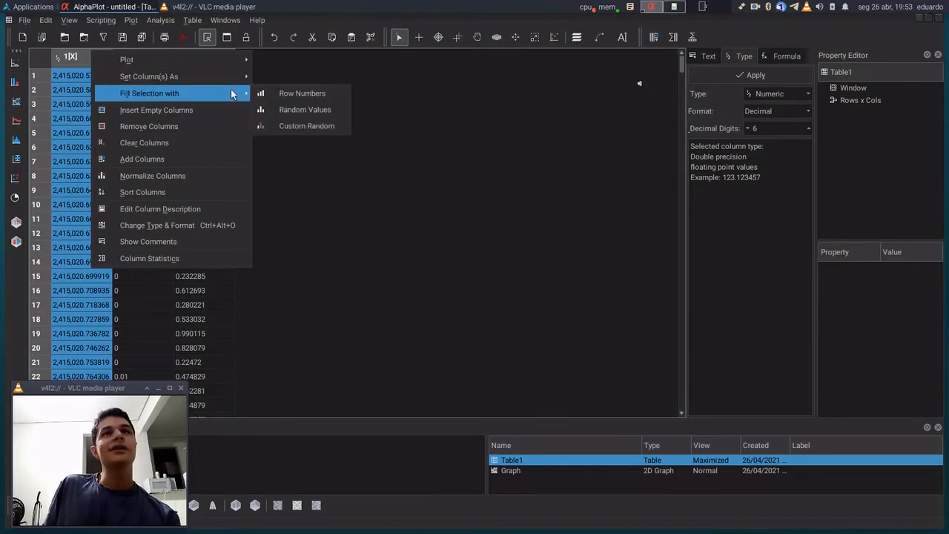
pyautogui.click(318, 94)
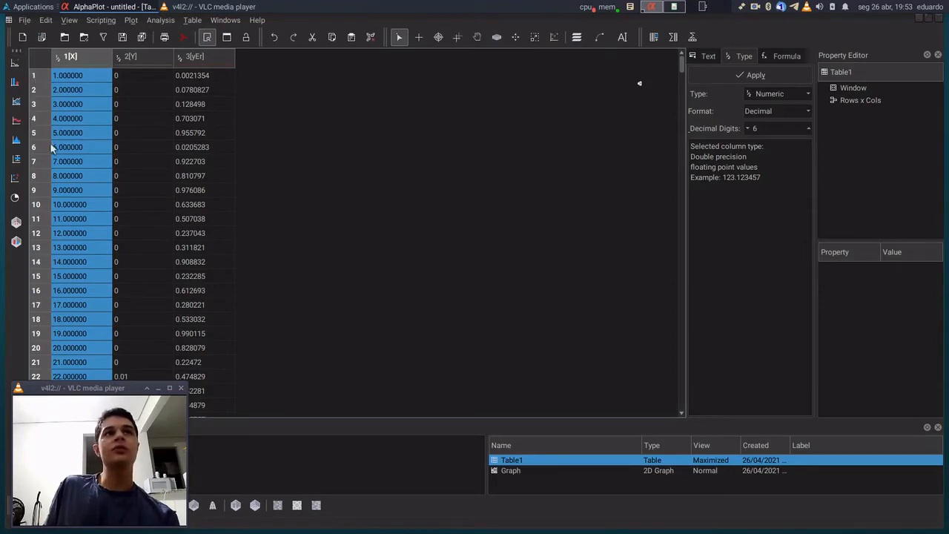
# Normalize the values of column 1[X] in Table1
pyautogui.rightClick(85, 60)
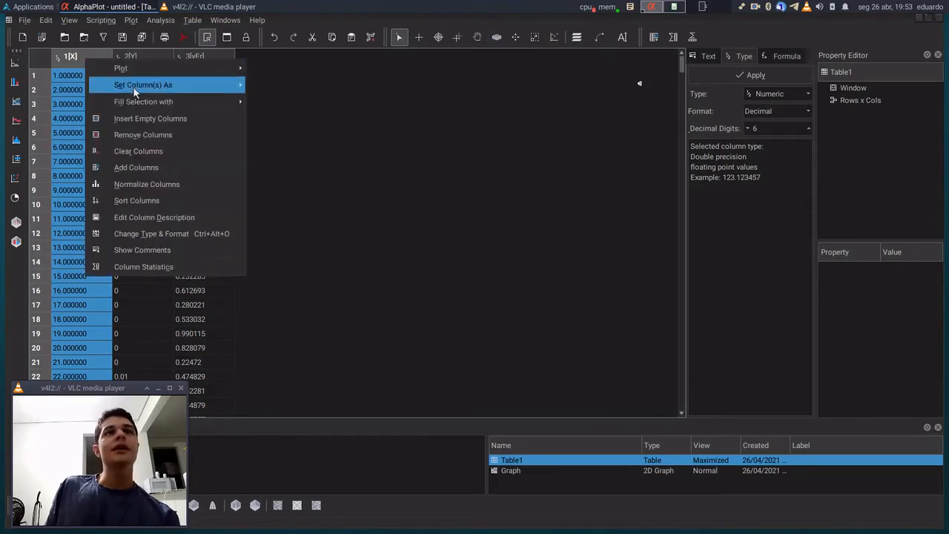
pyautogui.click(161, 190)
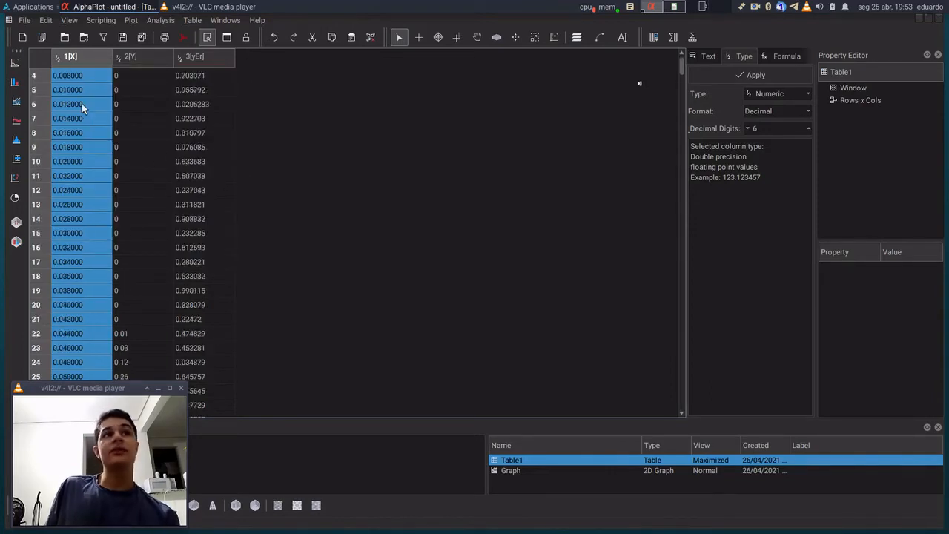
pyautogui.scroll(-10, 83, 103)
pyautogui.scroll(10, 83, 103)
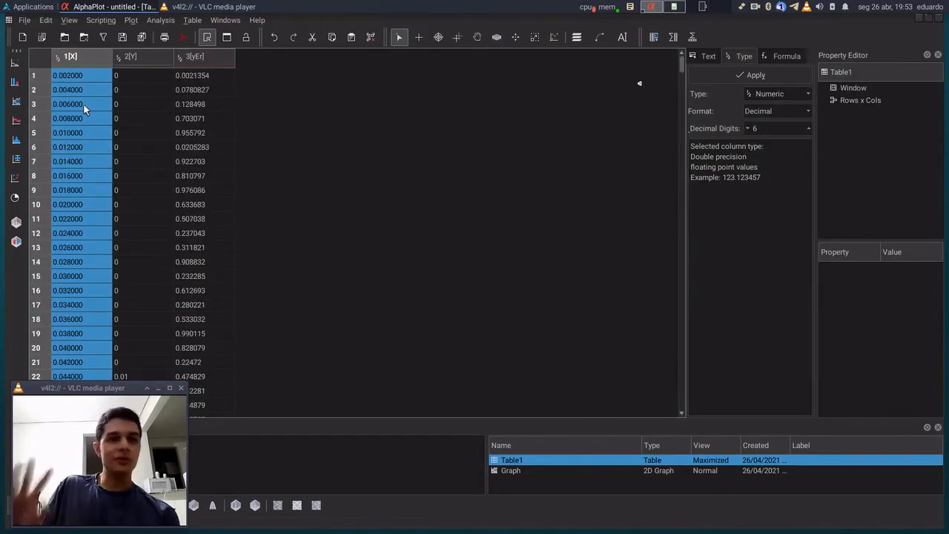
# Open the existing Graph, then close its window and delete it from the project
pyautogui.doubleClick(561, 470)
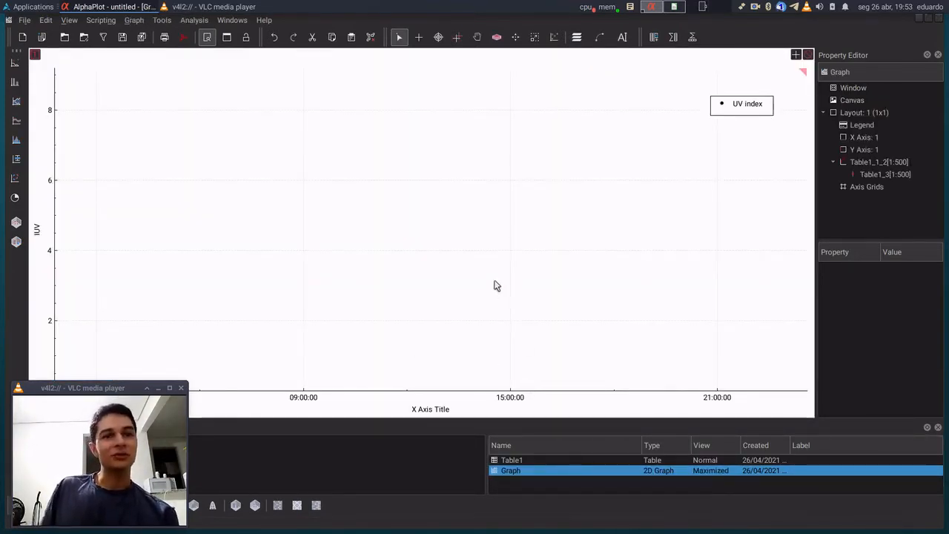
pyautogui.rightClick(513, 475)
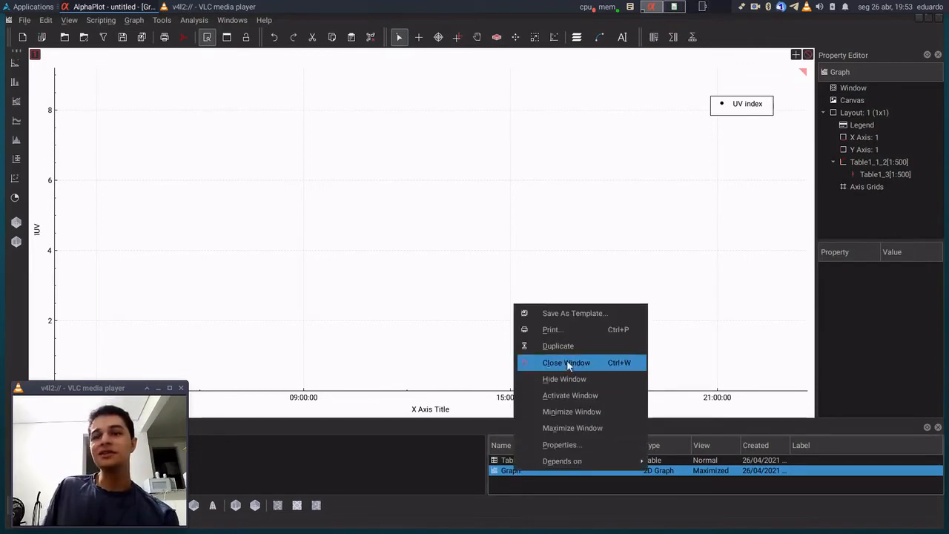
pyautogui.click(561, 357)
pyautogui.click(427, 267)
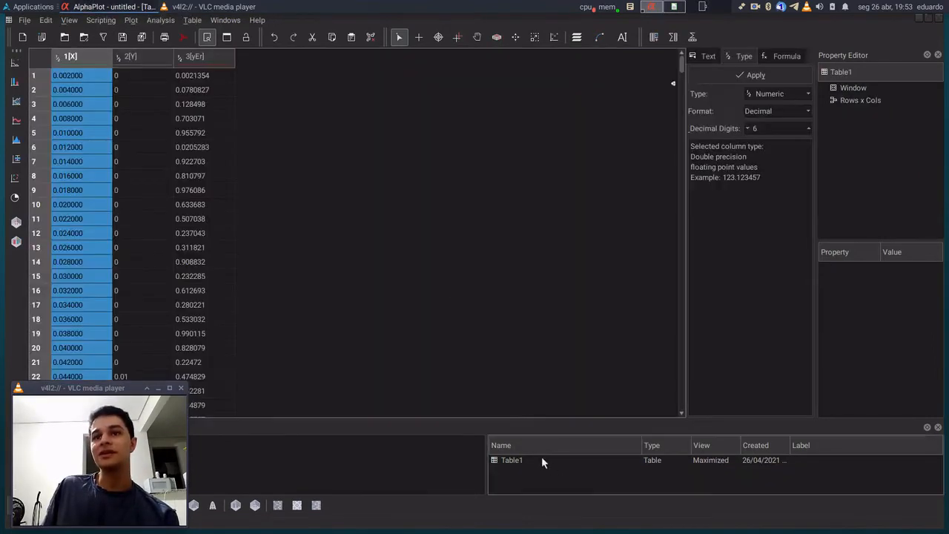
# Plot columns 1[X] and 2[Y] of Table1 as a new scatter graph
pyautogui.click(540, 456)
pyautogui.keyDown('ctrl'); pyautogui.click(140, 54); pyautogui.keyUp('ctrl')
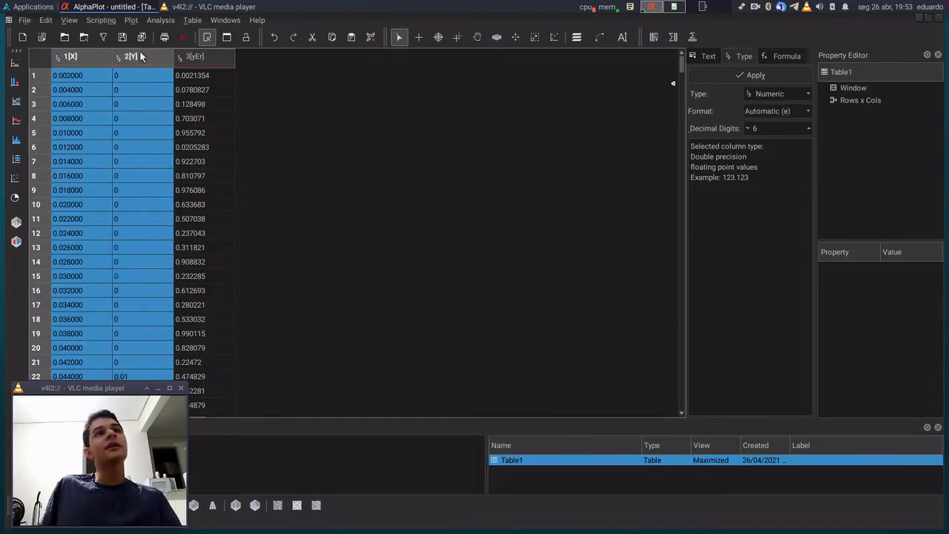
pyautogui.click(160, 20)
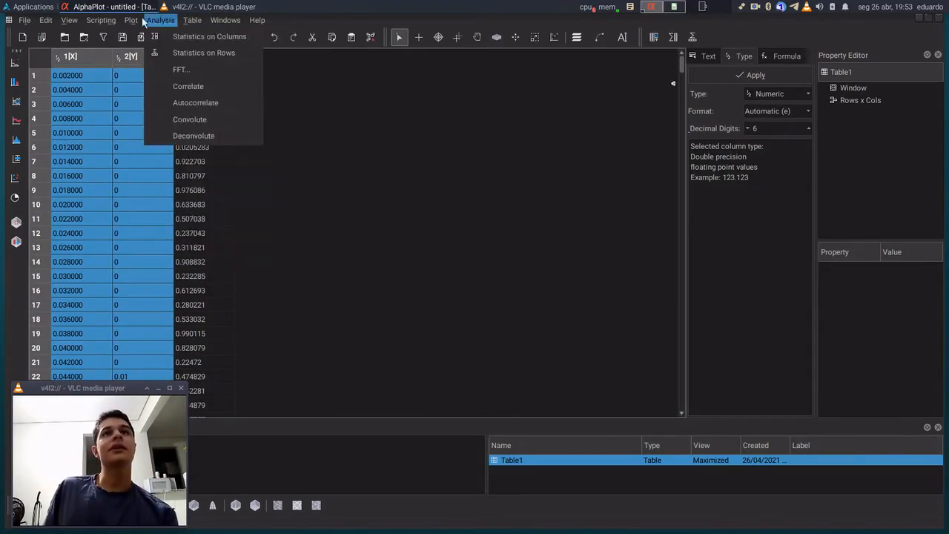
pyautogui.moveTo(130, 20)
pyautogui.click(146, 56)
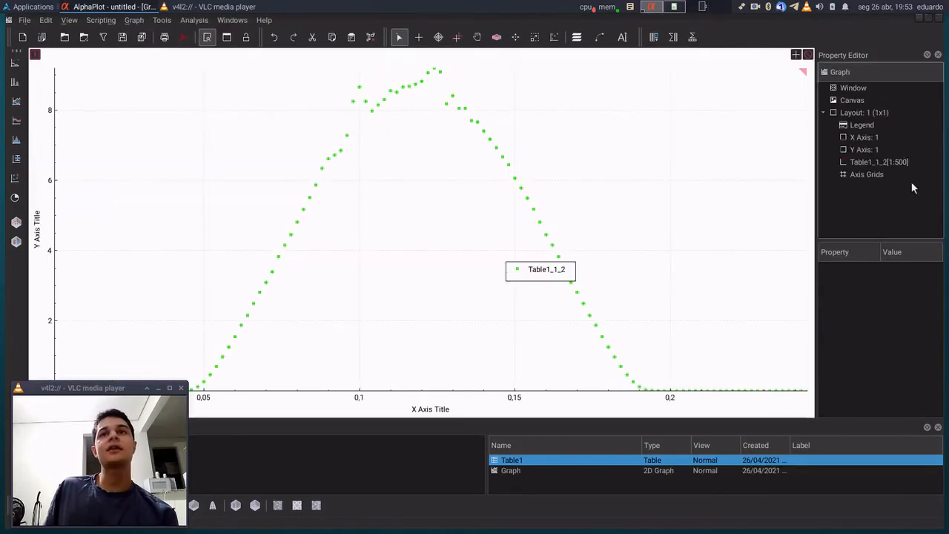
# Set the scatter outline color of the Table1_1_2[1:500] series to black (#000000) and move the legend to the plot's empty upper-right area
pyautogui.click(882, 161)
pyautogui.scroll(-2, 941, 362)
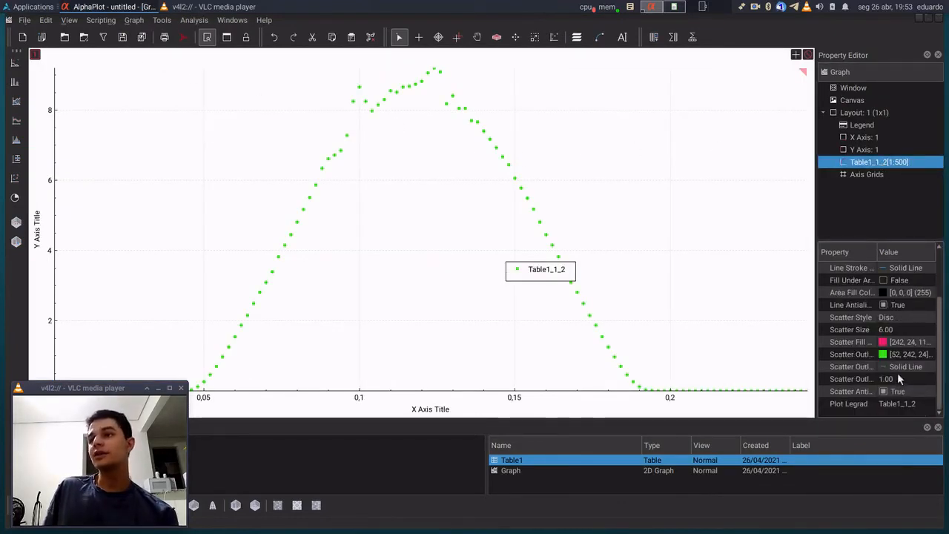
pyautogui.click(912, 356)
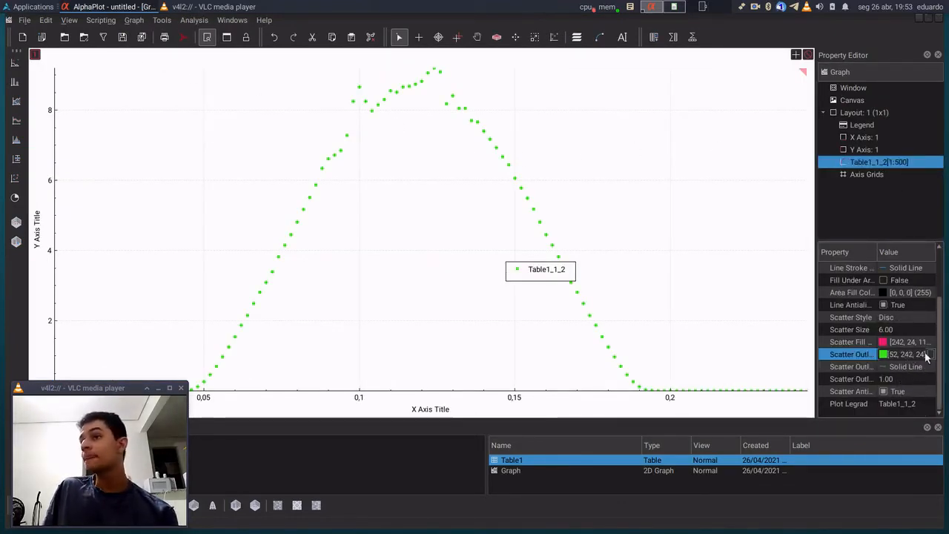
pyautogui.click(930, 355)
pyautogui.click(377, 252)
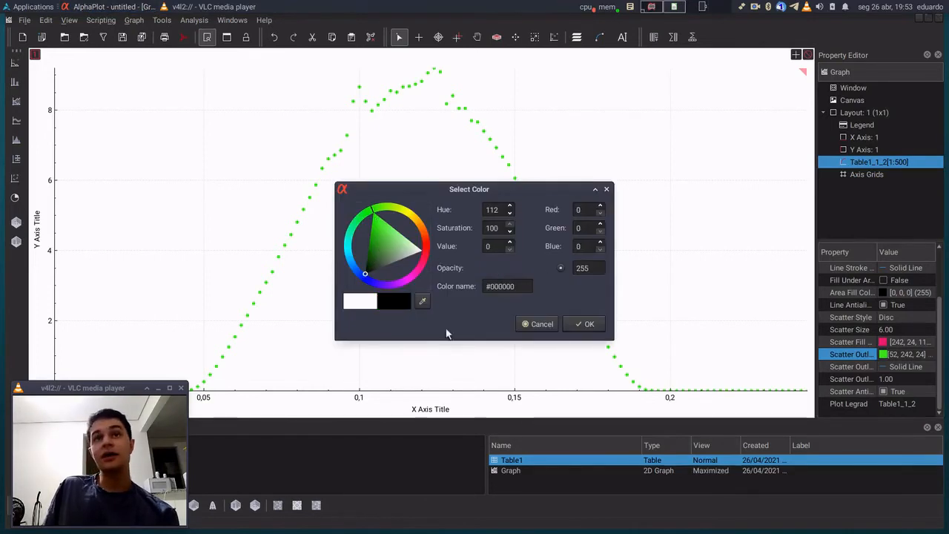
pyautogui.click(585, 324)
pyautogui.moveTo(537, 278); pyautogui.dragTo(684, 120)
# Add Y error bars to Table1_2[1:500] on the new graph's Layout 1, using existing column Table1_3 as the source of errors
pyautogui.rightClick(882, 111)
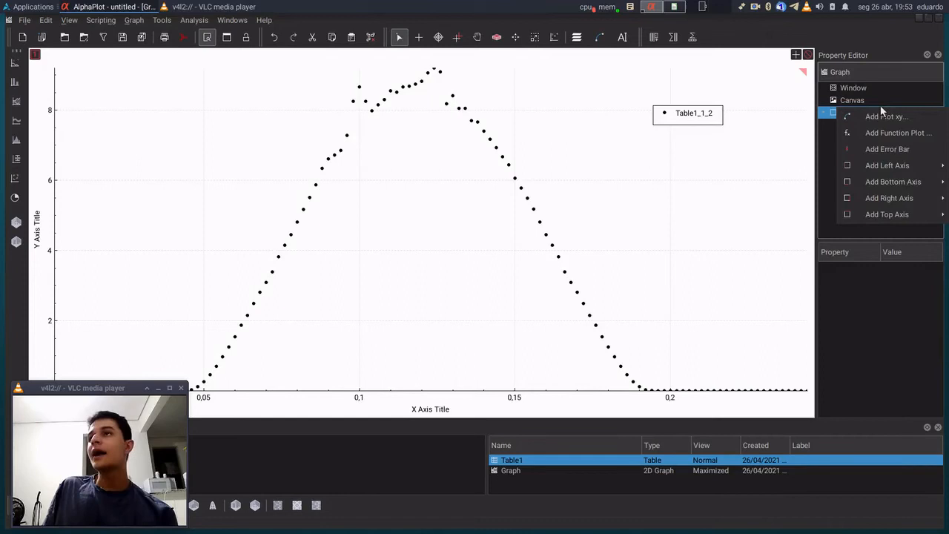
pyautogui.click(900, 150)
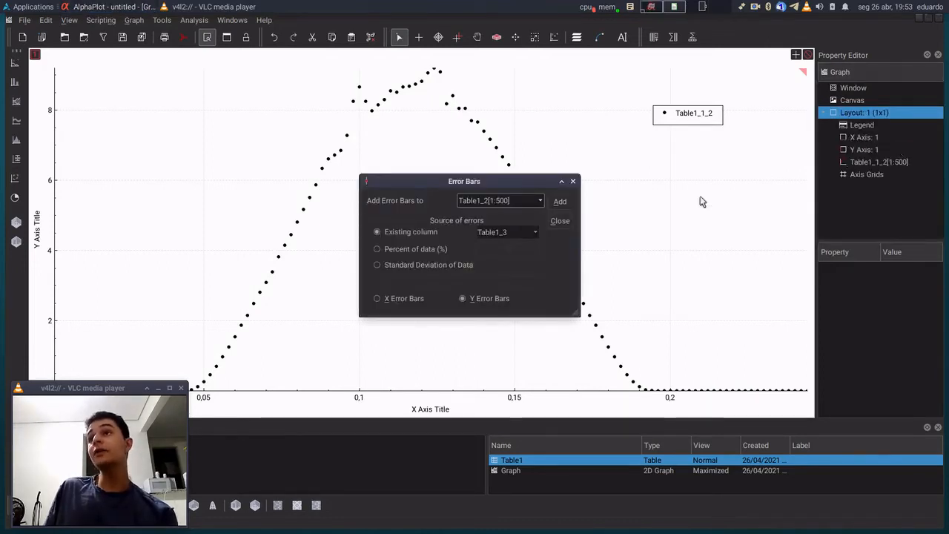
pyautogui.click(559, 198)
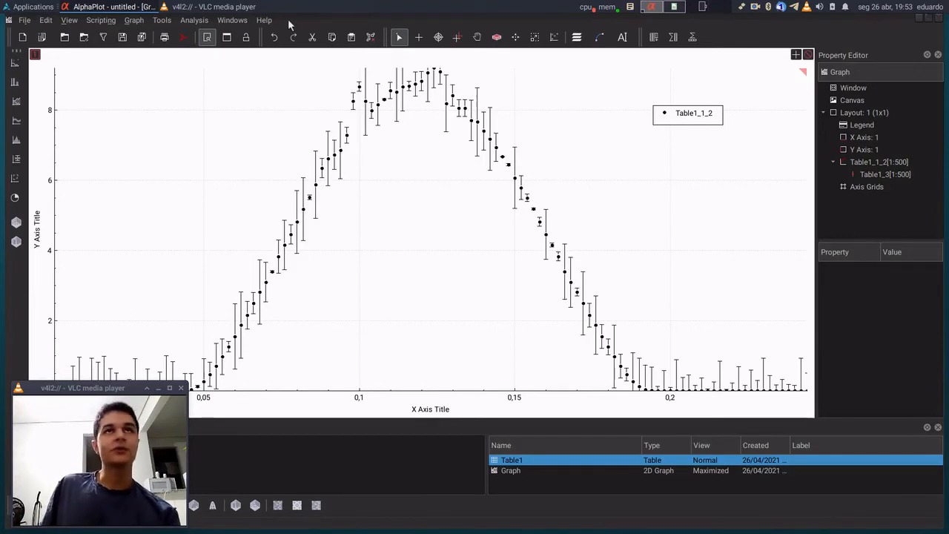
# Run a Gaussian quick fit on the Table1_1_2 scatter data
pyautogui.click(200, 20)
pyautogui.moveTo(252, 152)
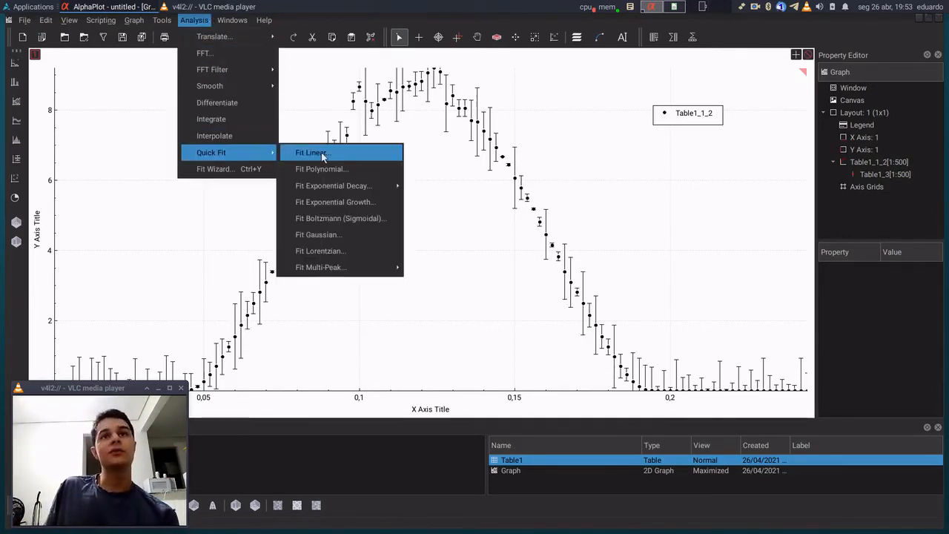
pyautogui.click(353, 236)
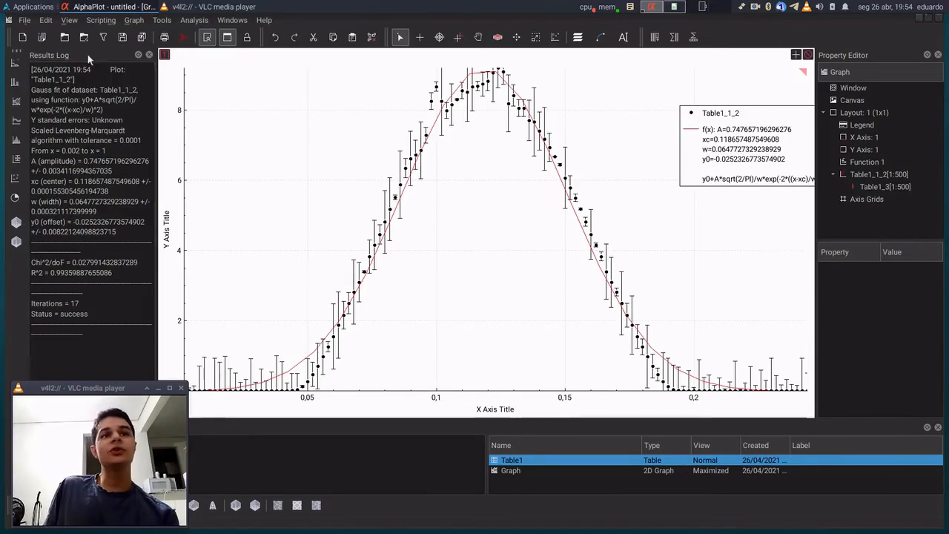
# Dock the Results Log above the graph and enlarge it to examine the Gaussian fit parameters
pyautogui.moveTo(79, 52); pyautogui.dragTo(106, 54)
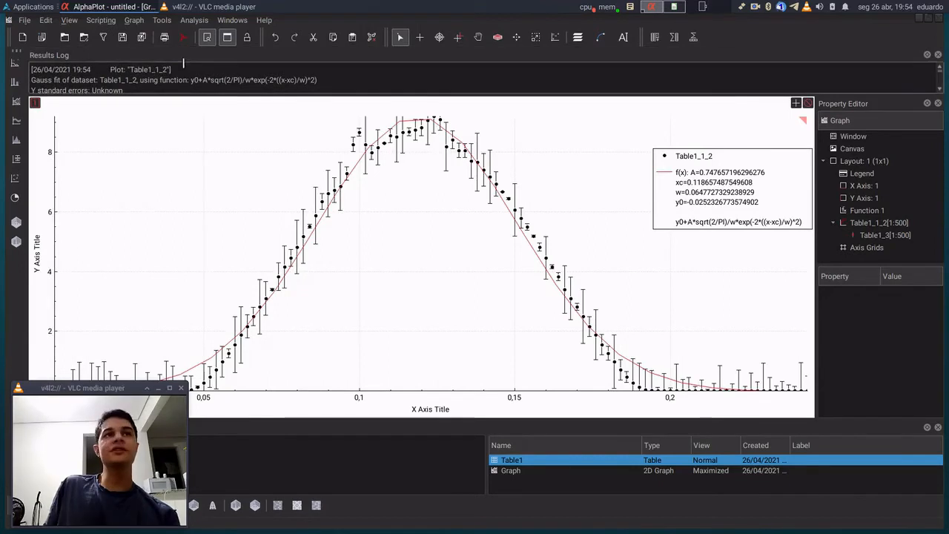
pyautogui.moveTo(184, 96); pyautogui.dragTo(185, 124)
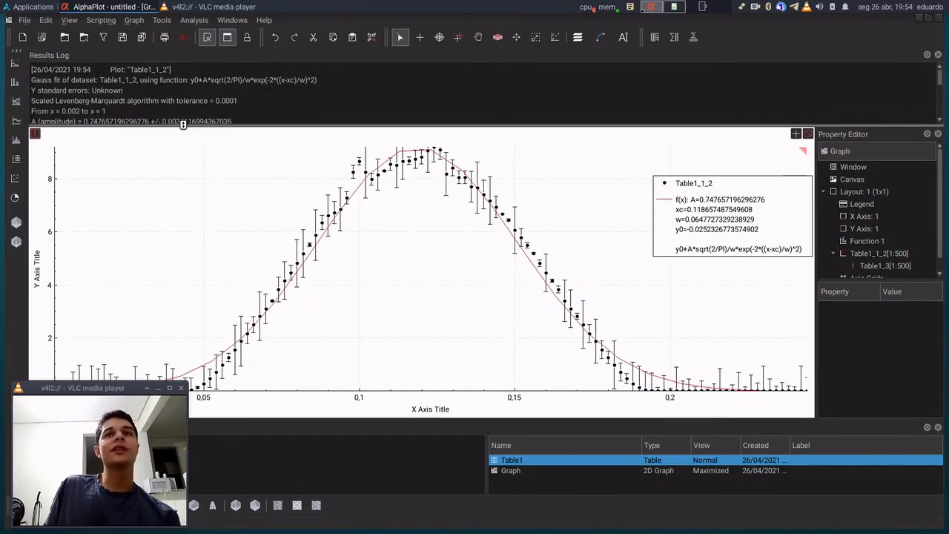
pyautogui.scroll(-5, 204, 94)
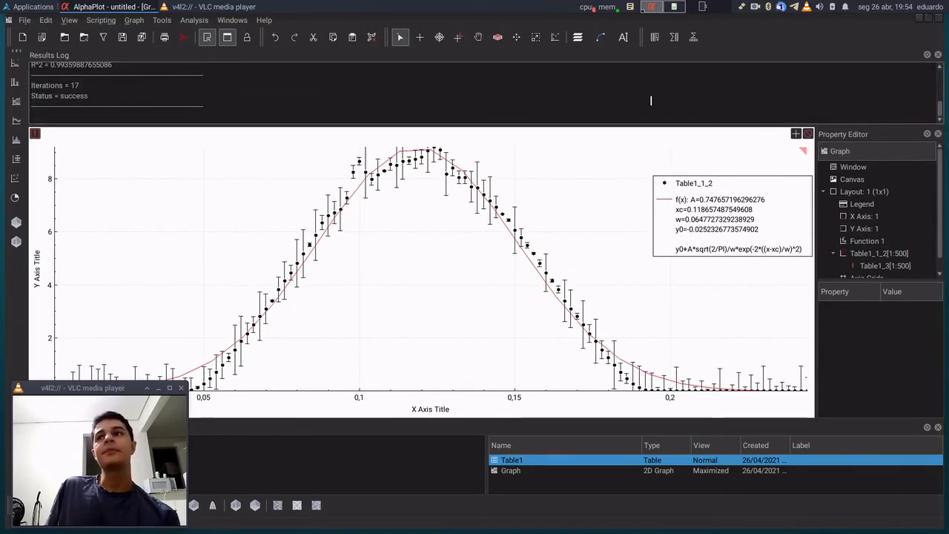
pyautogui.click(707, 207)
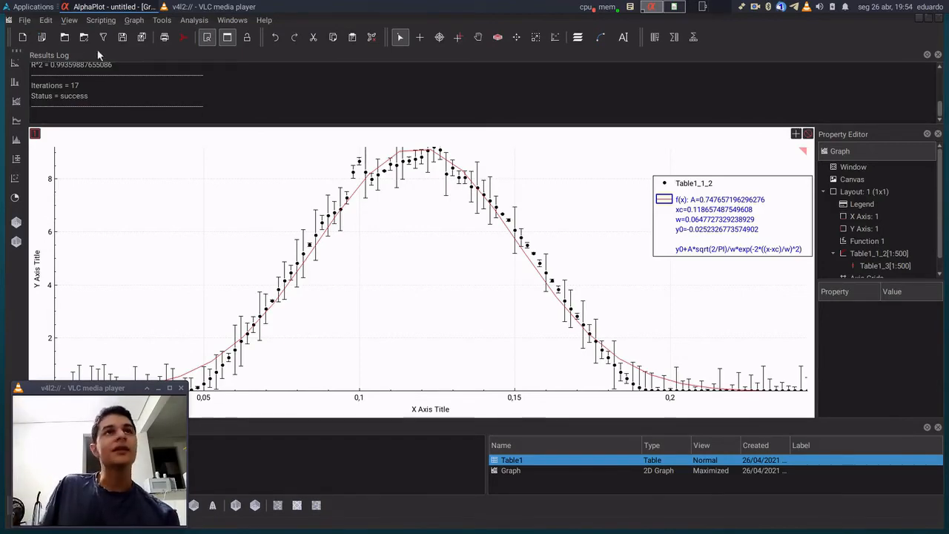
# Dock the Results Log back beside the graph and move the legend fully inside the plot area
pyautogui.moveTo(97, 50); pyautogui.dragTo(69, 69)
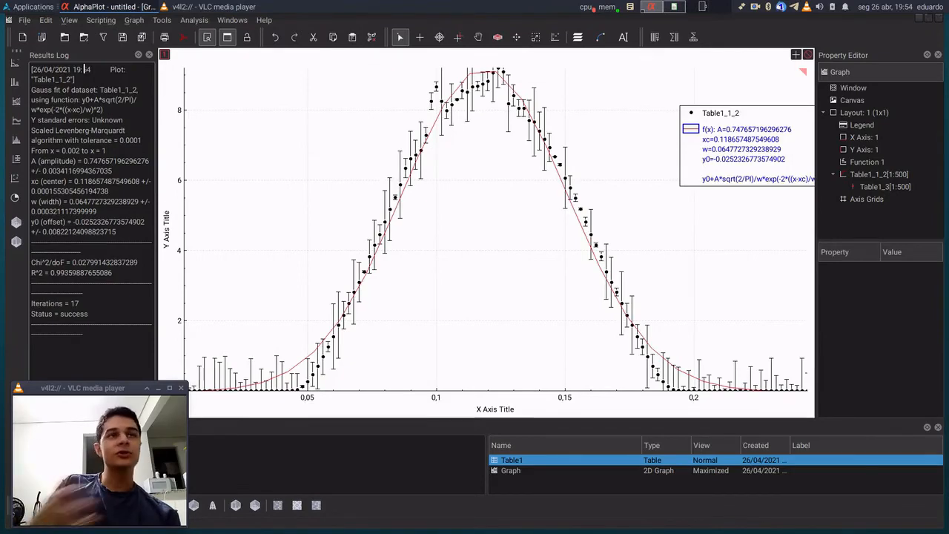
pyautogui.moveTo(86, 55); pyautogui.dragTo(63, 64)
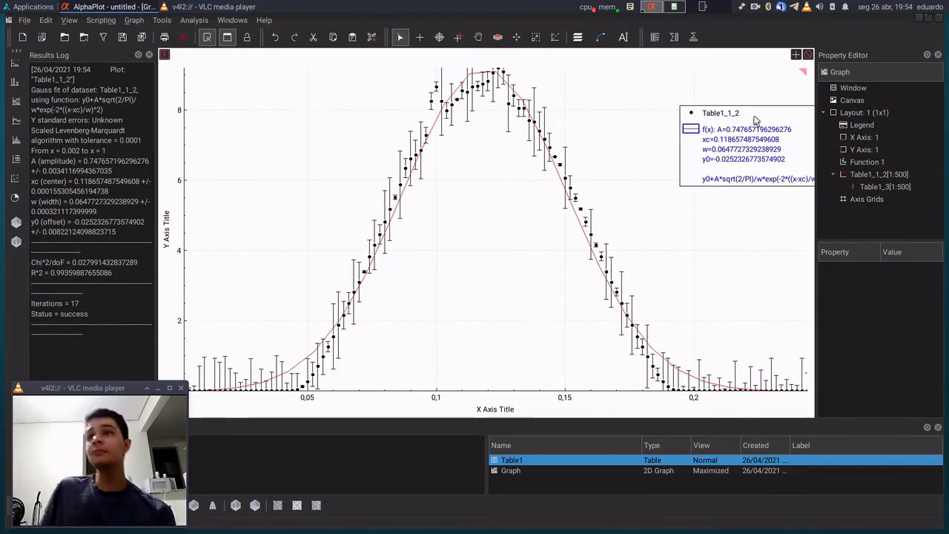
pyautogui.moveTo(755, 121); pyautogui.dragTo(705, 120)
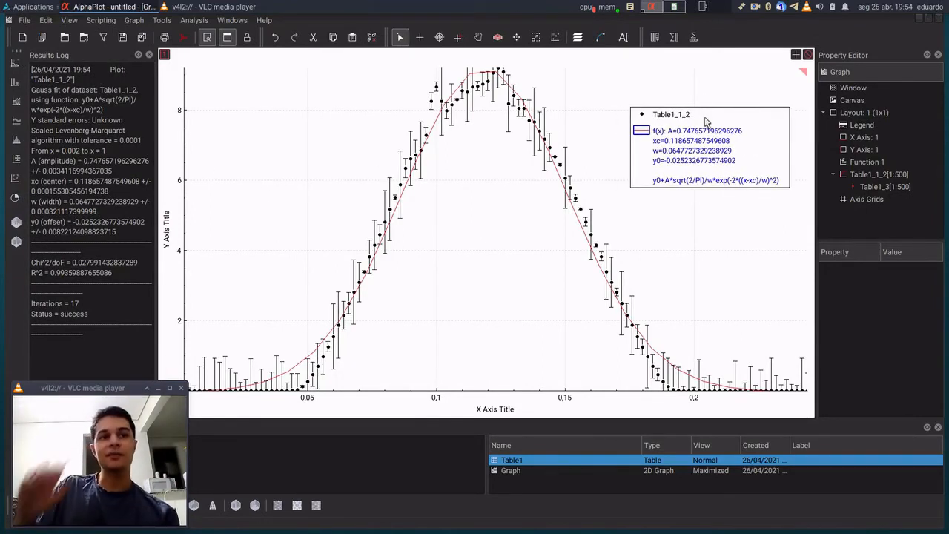
# Change the plot legend text of Function 1, the Gaussian fit curve, to "Fitting"
pyautogui.click(864, 125)
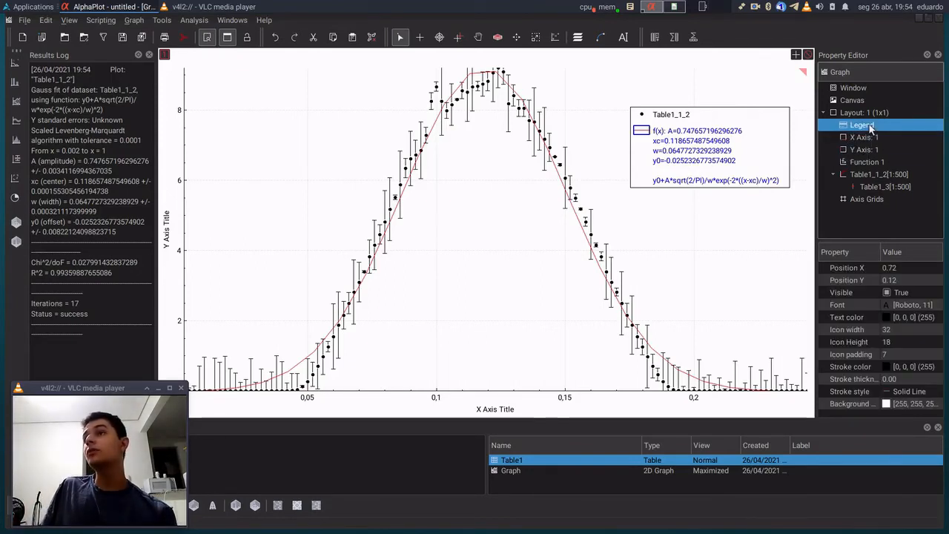
pyautogui.click(863, 162)
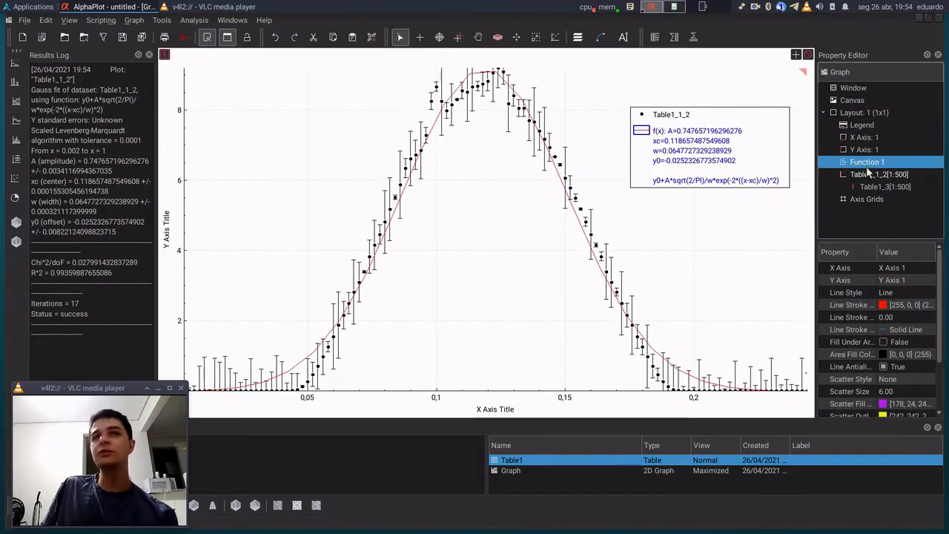
pyautogui.moveTo(867, 172)
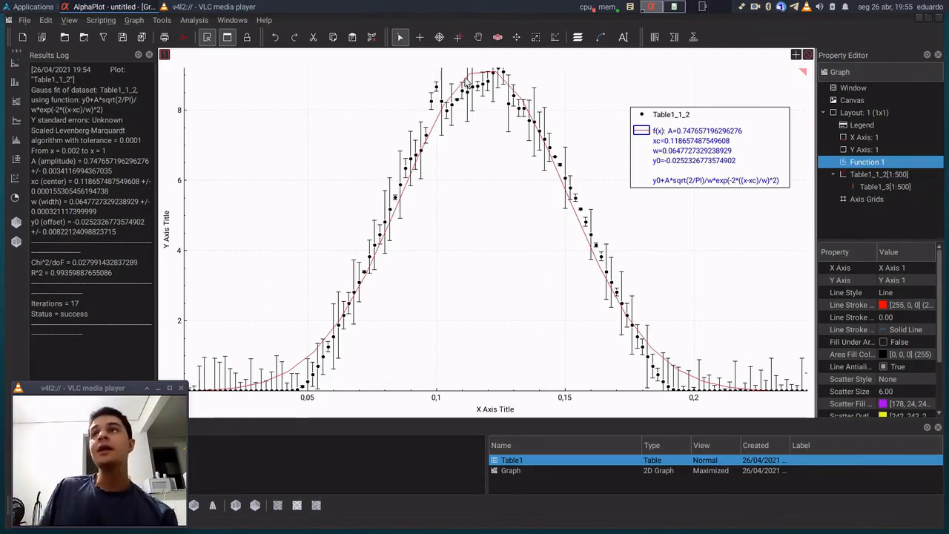
pyautogui.scroll(-3, 911, 361)
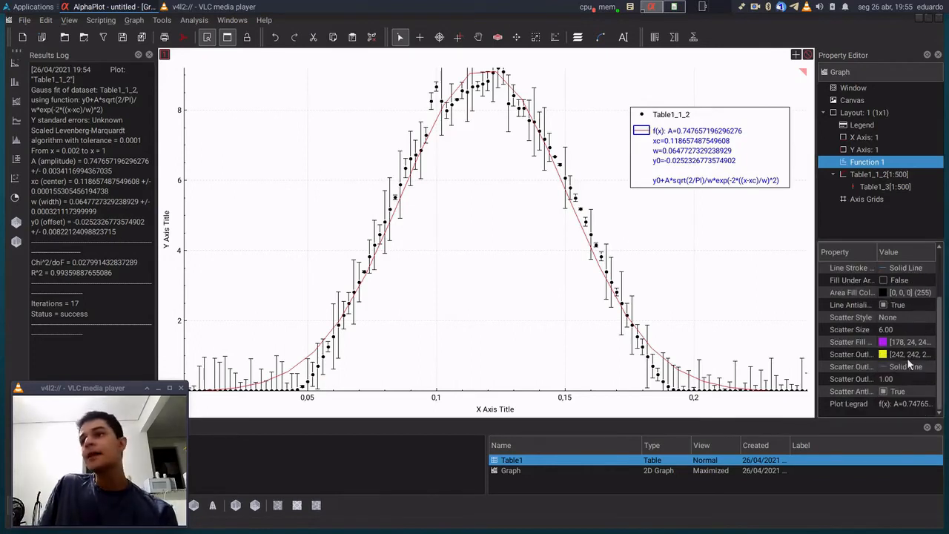
pyautogui.click(910, 403)
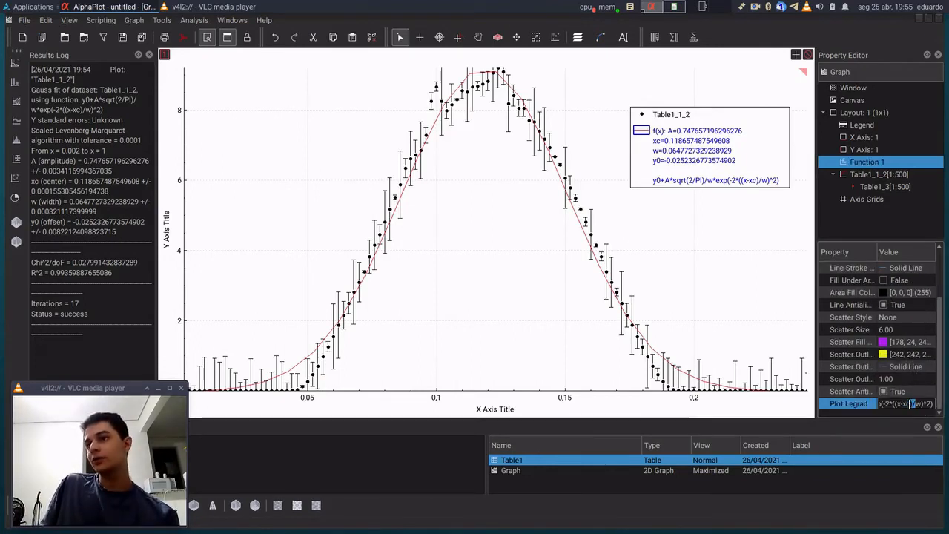
pyautogui.press('BackSpace')
pyautogui.press('BackSpace')
pyautogui.hotkey('ctrl', 'a')
pyautogui.write('F')
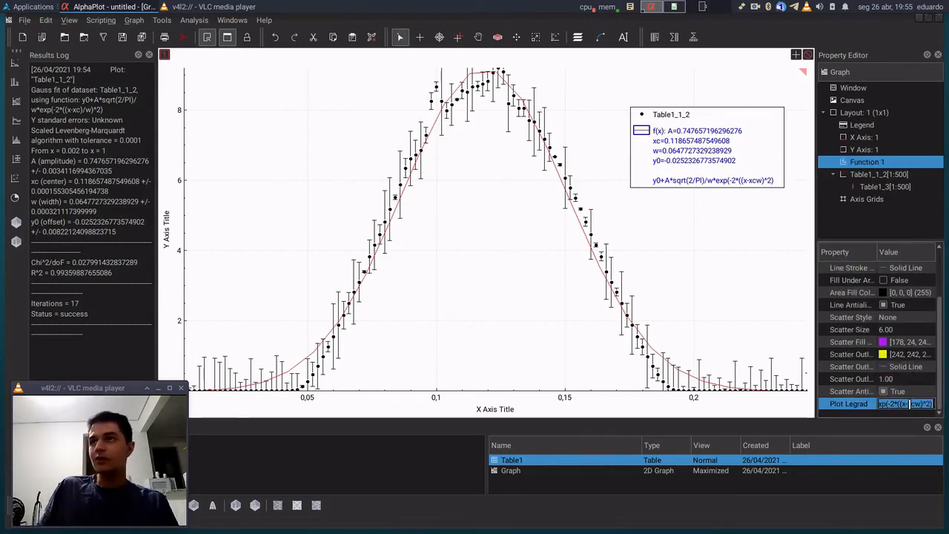
pyautogui.write('itting')
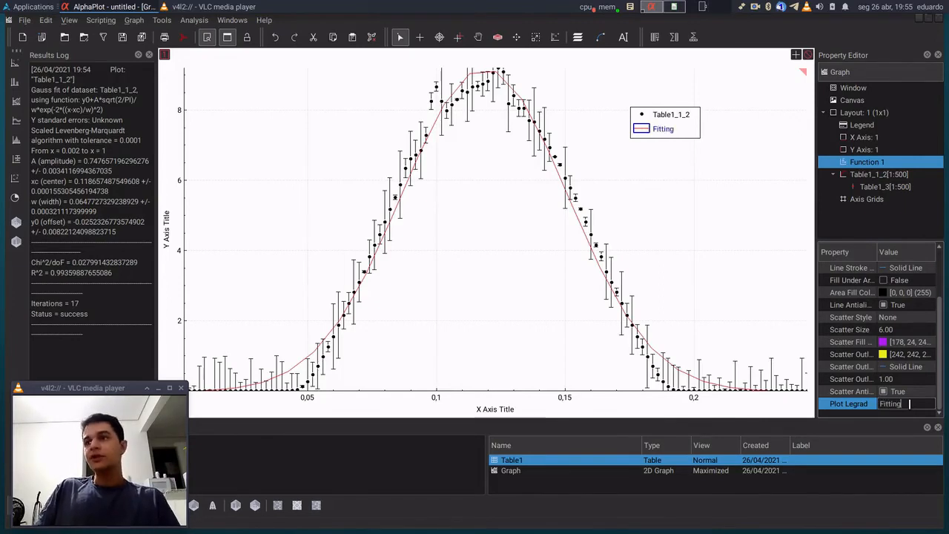
pyautogui.press('Return')
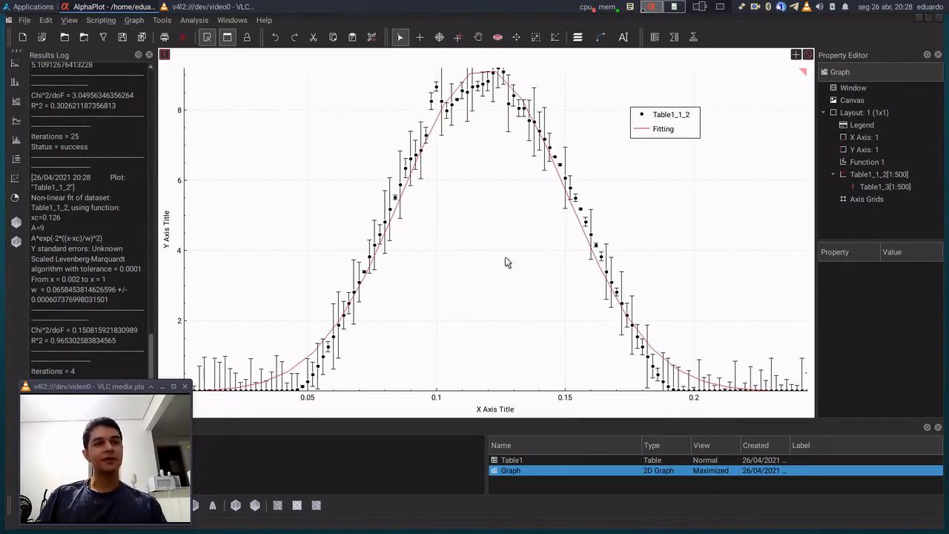
# Open the Fit Wizard, shift it clear of the Results Log, and list the built-in fit functions
pyautogui.click(201, 20)
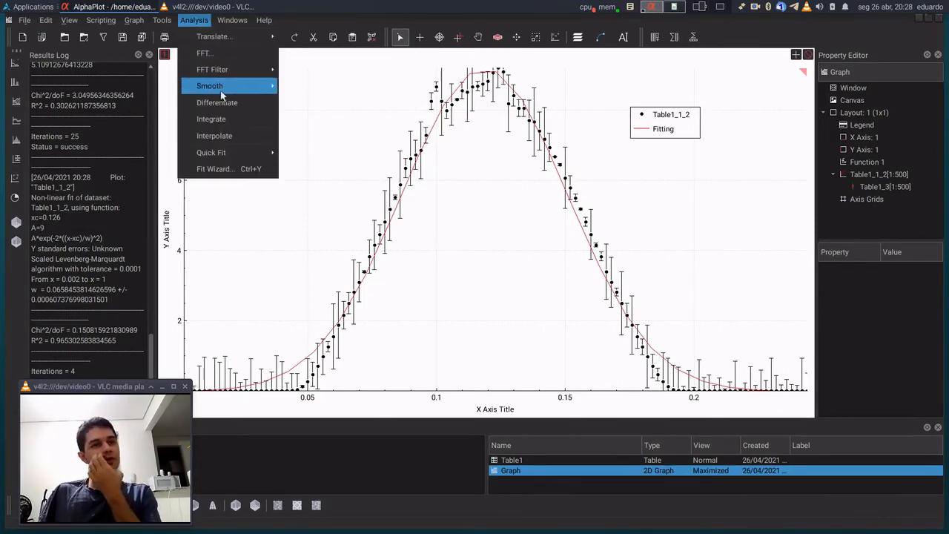
pyautogui.click(240, 167)
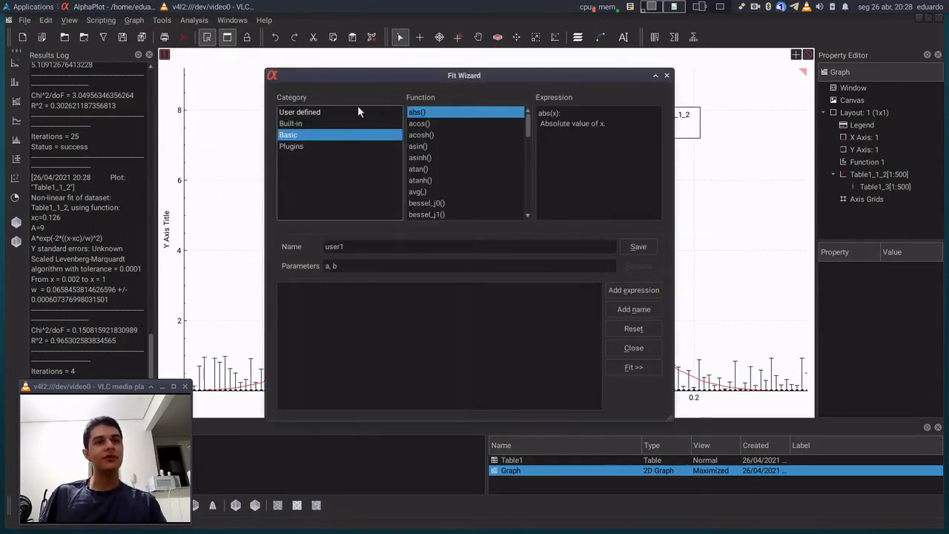
pyautogui.moveTo(423, 74); pyautogui.dragTo(481, 70)
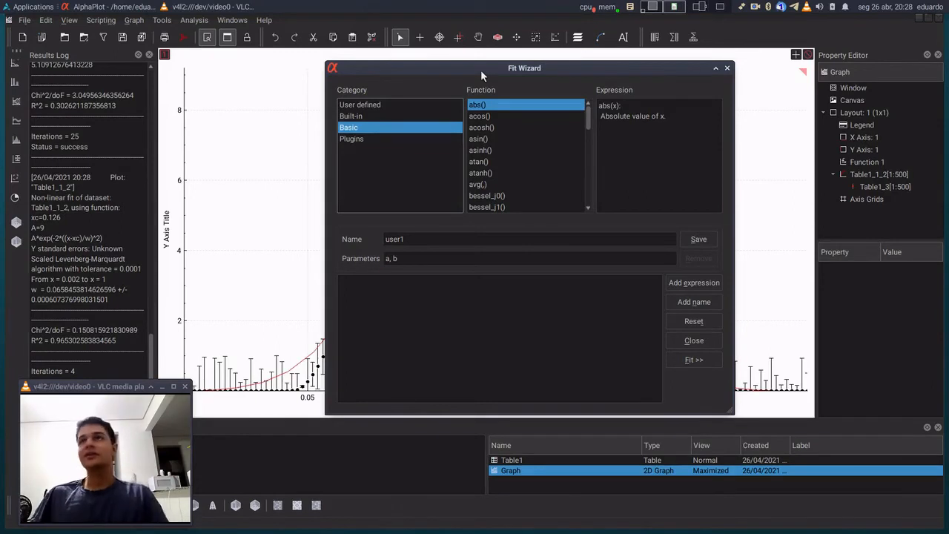
pyautogui.click(352, 117)
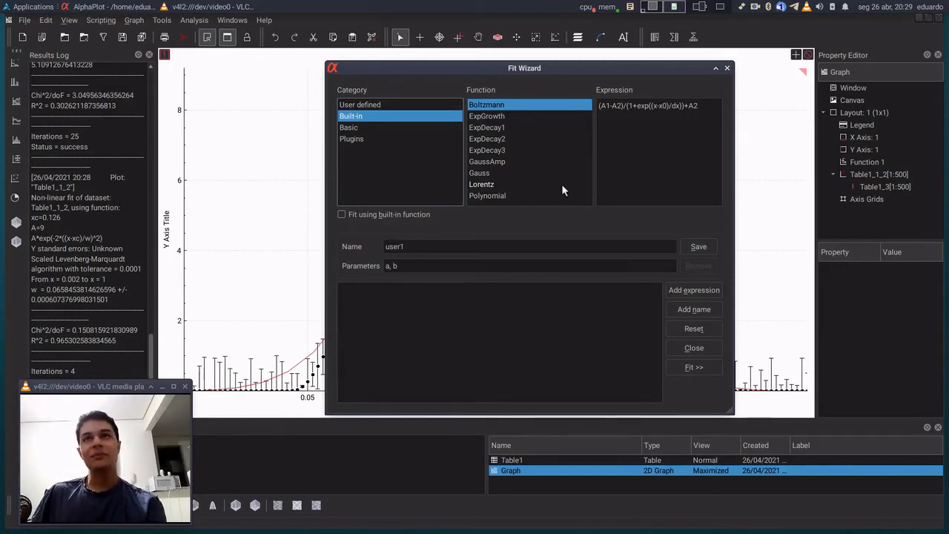
# Insert the basic function tan() into the custom fit expression and place the cursor between its parentheses
pyautogui.click(366, 128)
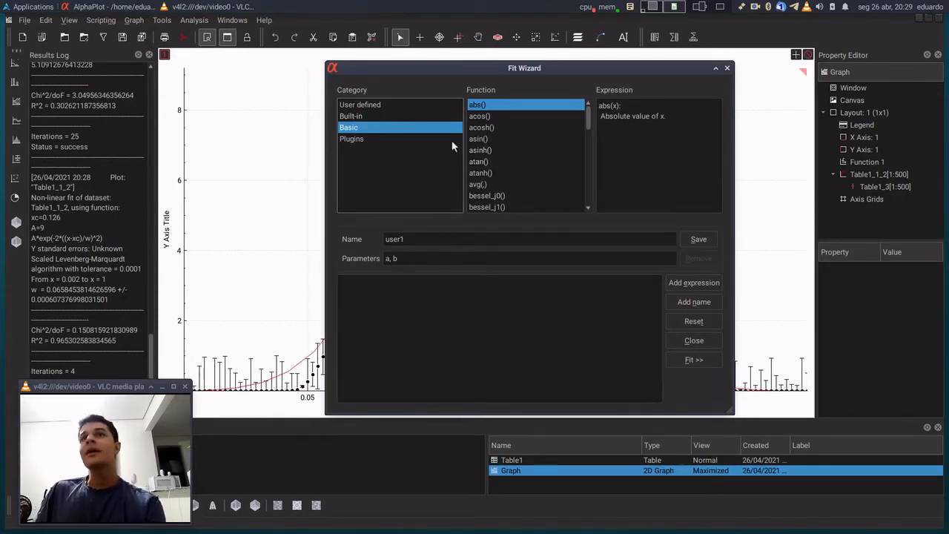
pyautogui.scroll(-6, 523, 137)
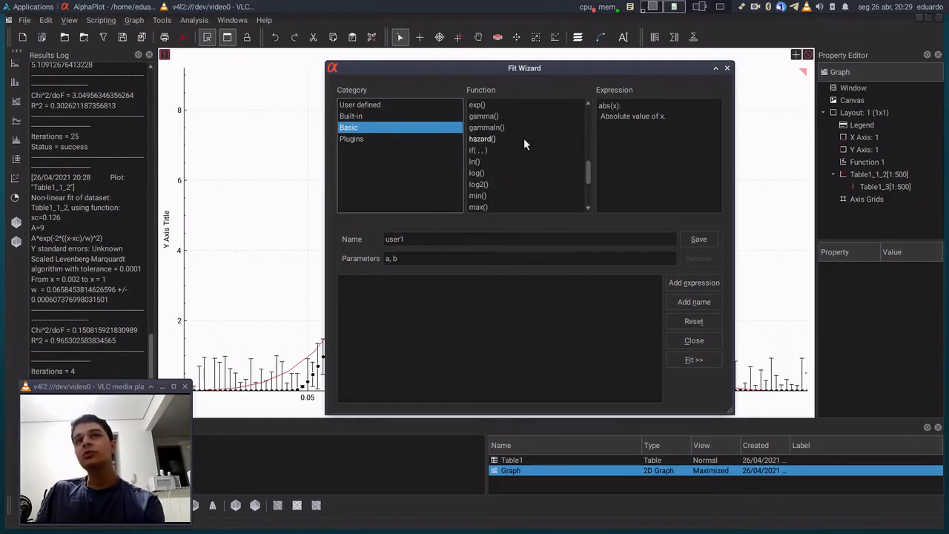
pyautogui.scroll(-3, 522, 144)
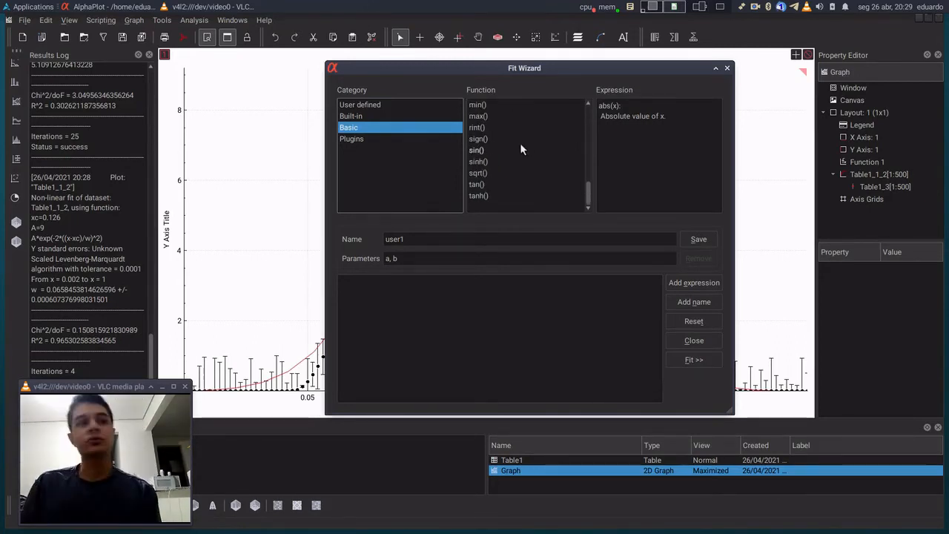
pyautogui.click(497, 182)
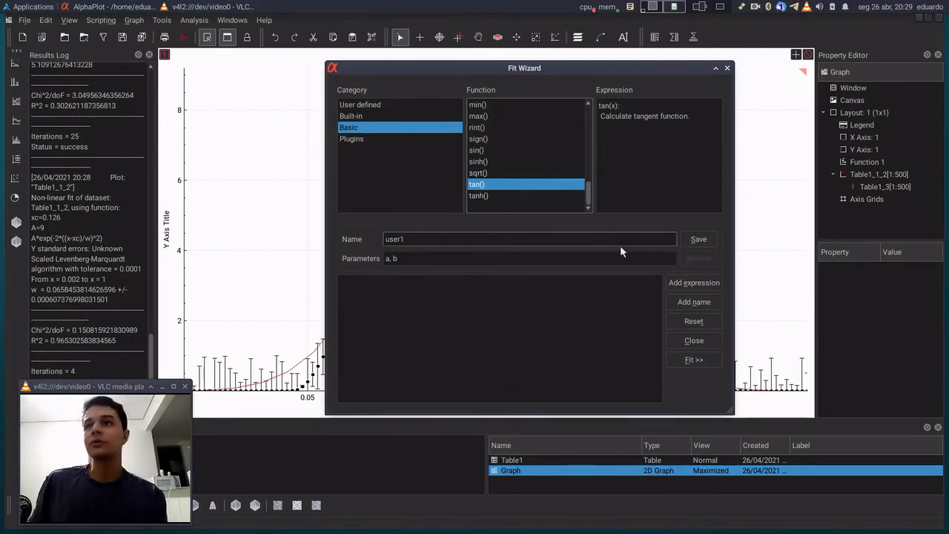
pyautogui.click(684, 284)
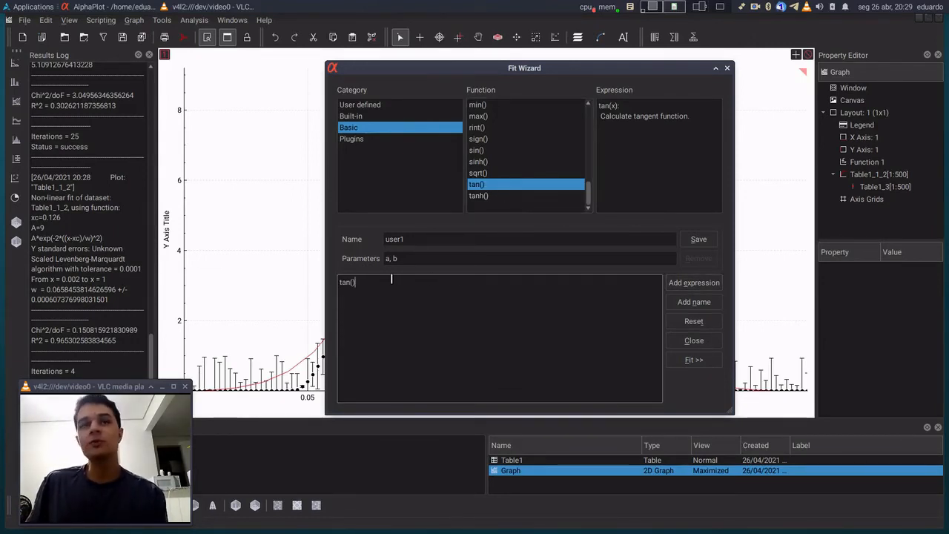
pyautogui.click(353, 284)
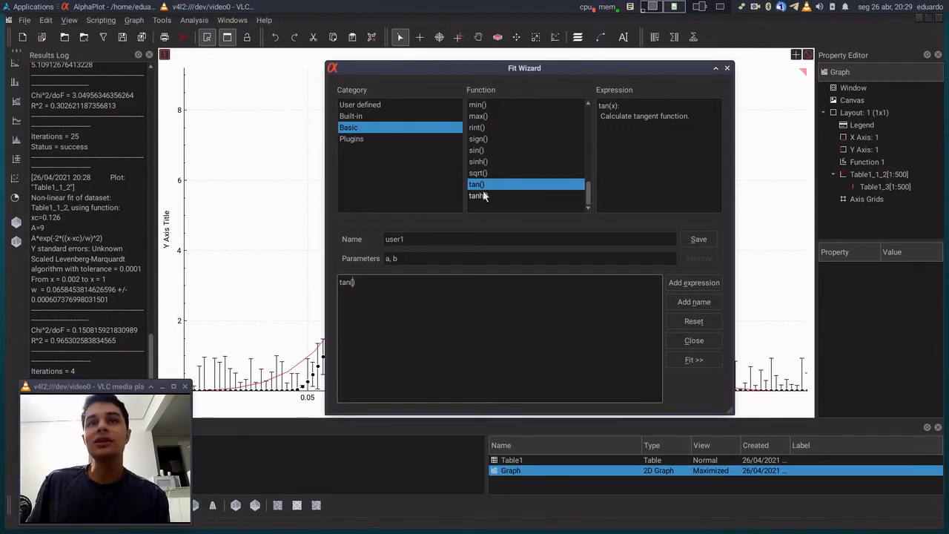
# Nest the basic function ln() inside tan() and give it the argument x
pyautogui.scroll(15, 484, 196)
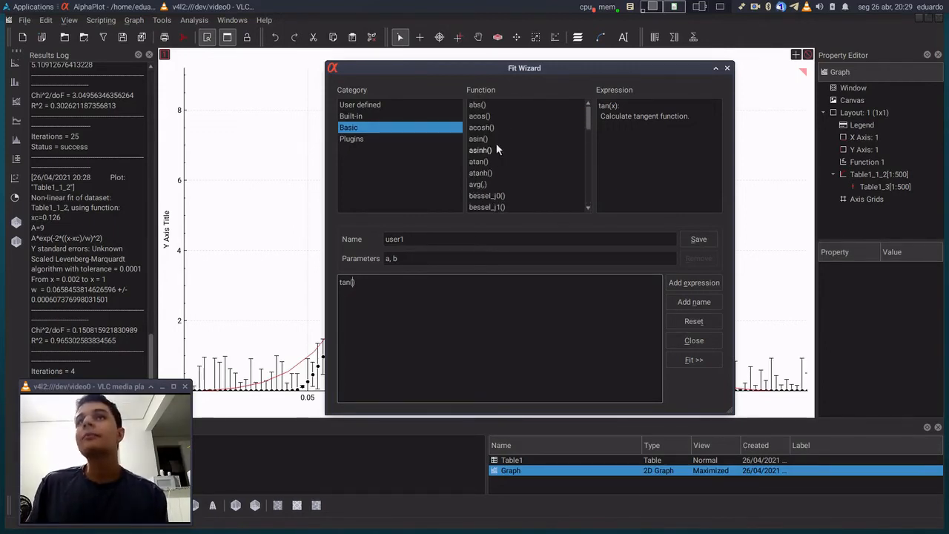
pyautogui.scroll(-7, 496, 149)
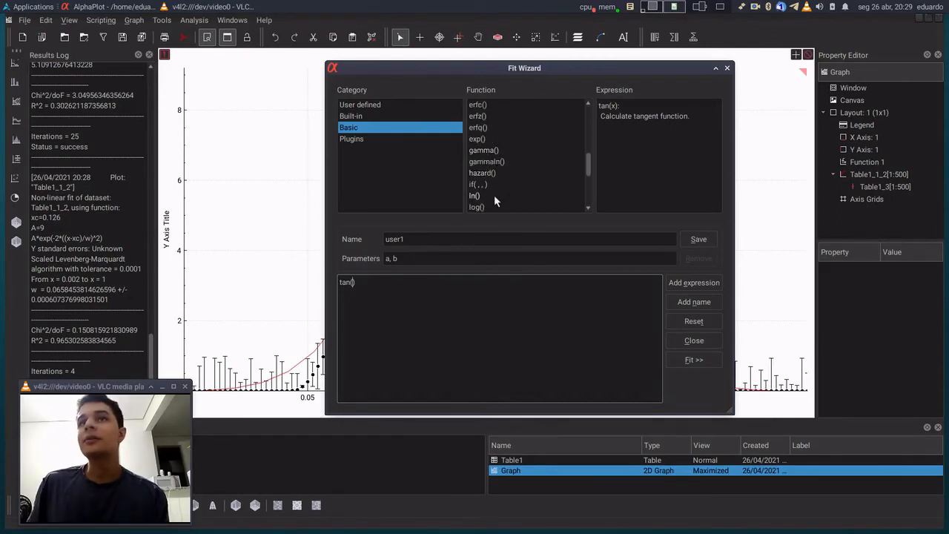
pyautogui.click(493, 196)
pyautogui.click(684, 284)
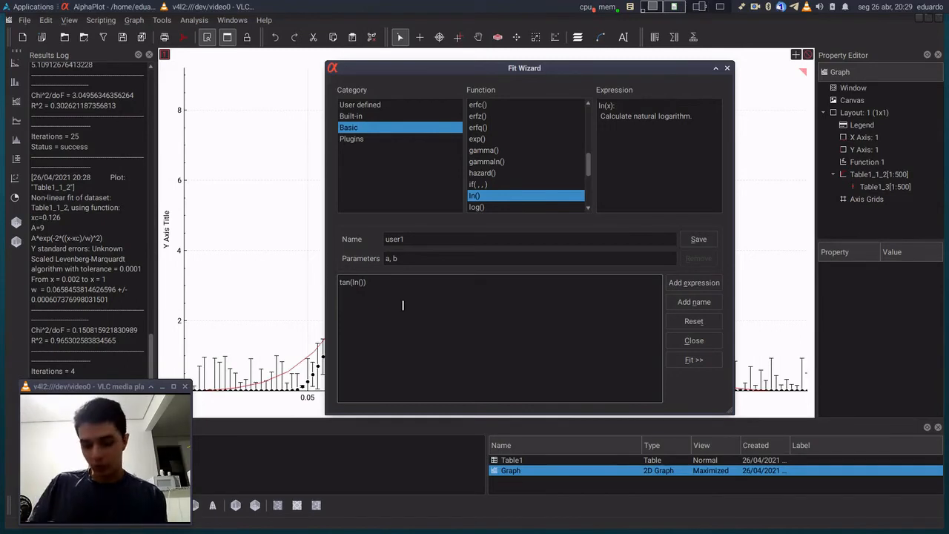
pyautogui.write('x')
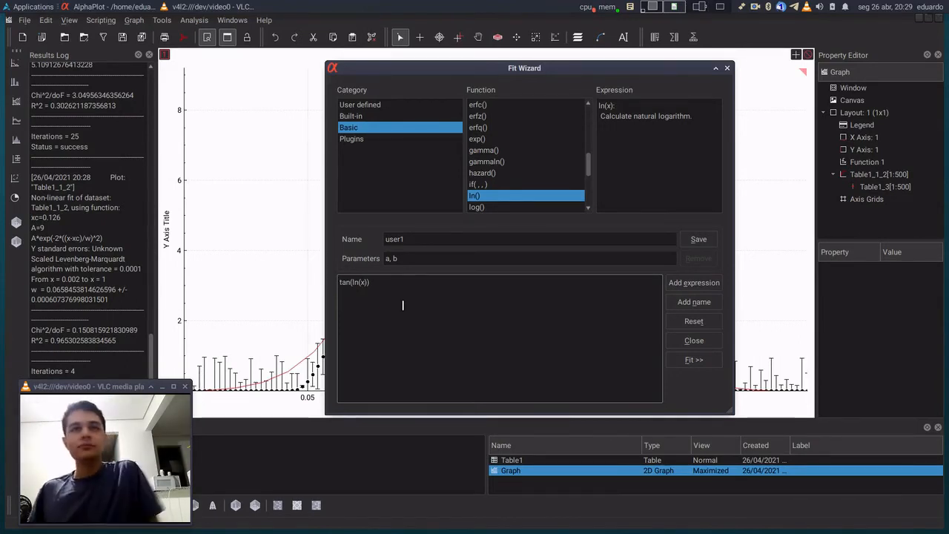
# Add the fit parameters a and b so the custom expression reads a*tan(ln(b*x))
pyautogui.write('A')
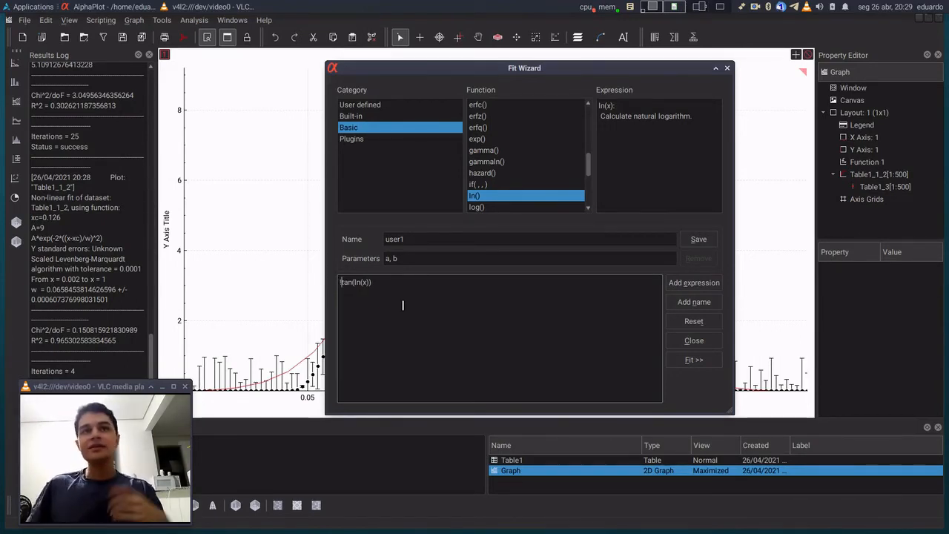
pyautogui.write('*')
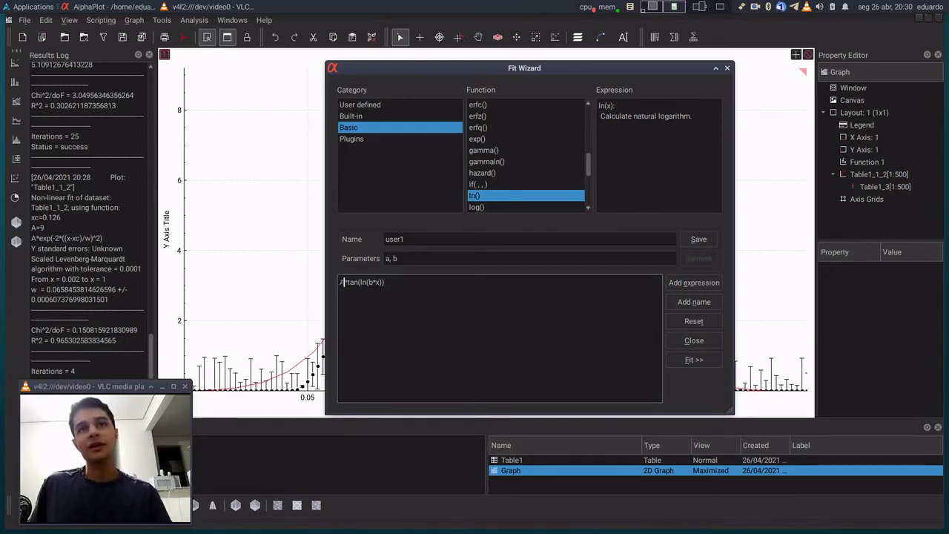
pyautogui.click(345, 283)
pyautogui.press('BackSpace')
pyautogui.write('a')
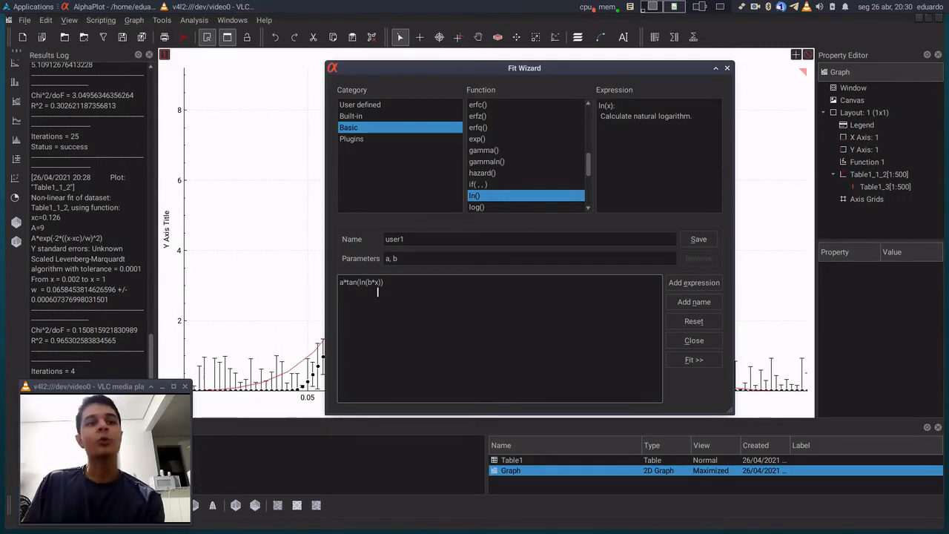
# Name the custom fit function "função doidona" and save it, keeping a and b as its parameters
pyautogui.moveTo(422, 258); pyautogui.dragTo(372, 257)
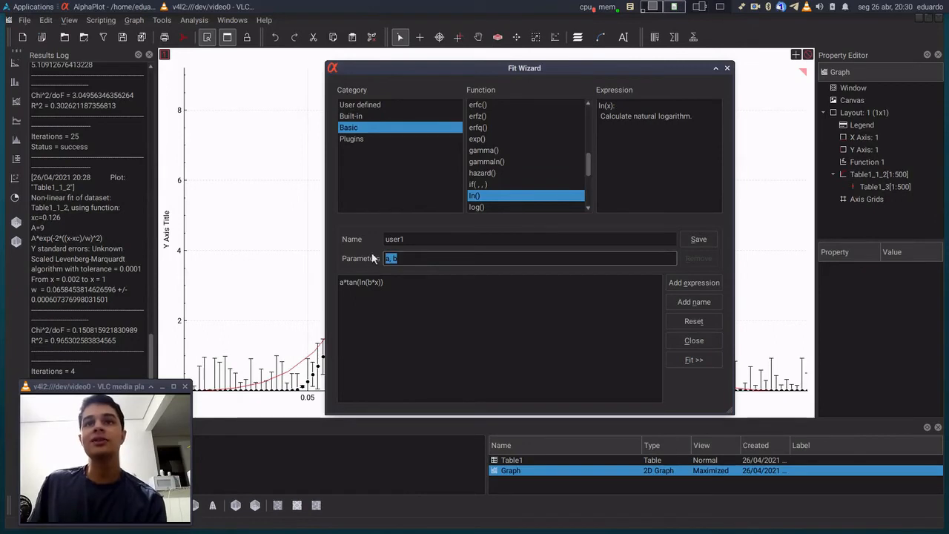
pyautogui.click(412, 258)
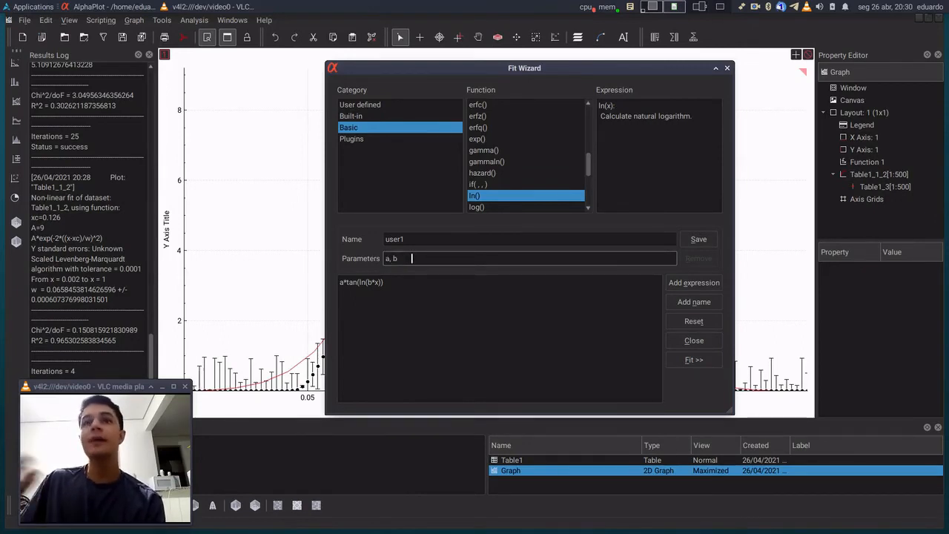
pyautogui.click(480, 293)
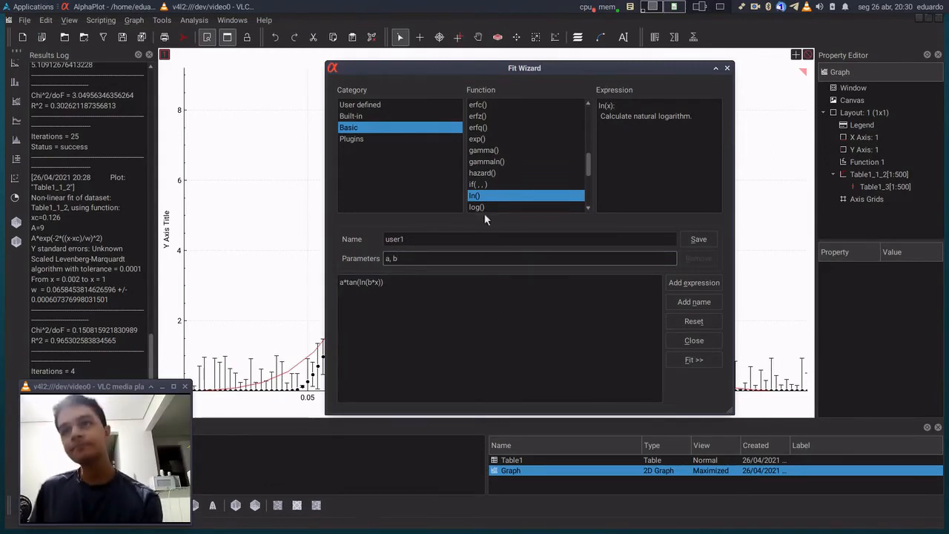
pyautogui.doubleClick(451, 238)
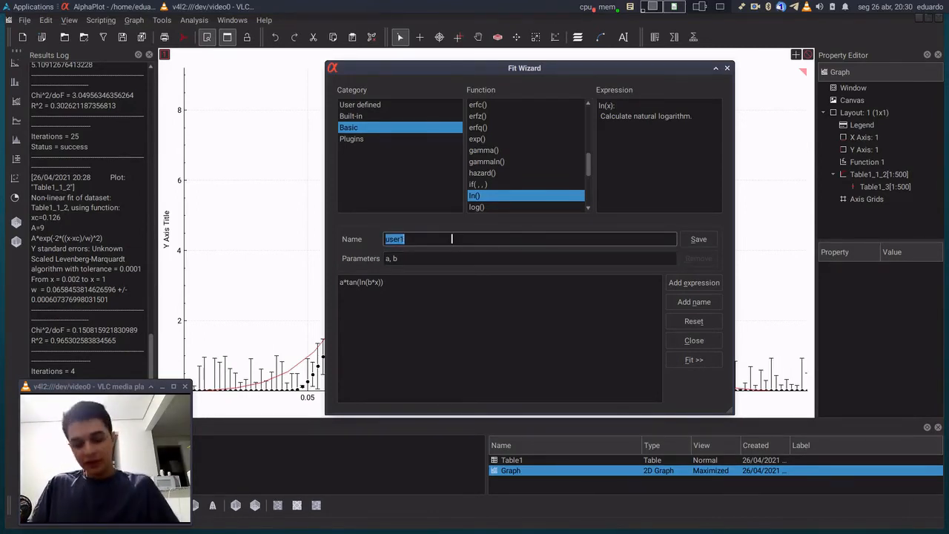
pyautogui.write('função doidona')
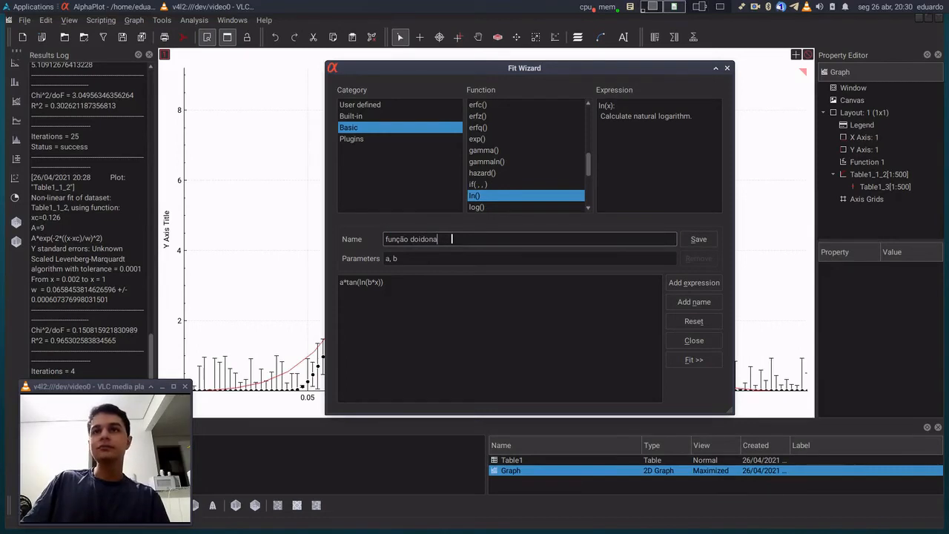
pyautogui.click(702, 238)
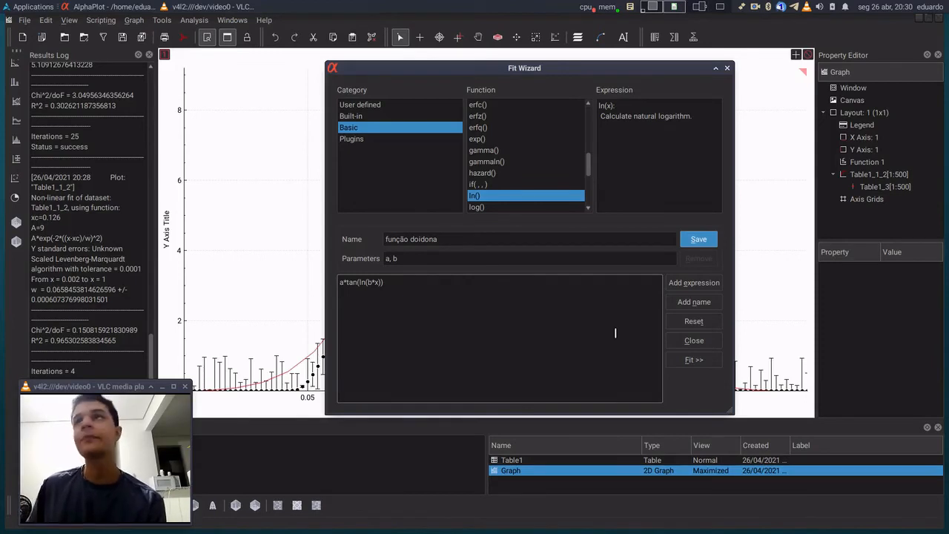
# Examine the descriptions of other basic functions, including the Bessel functions and acosh()
pyautogui.click(375, 281)
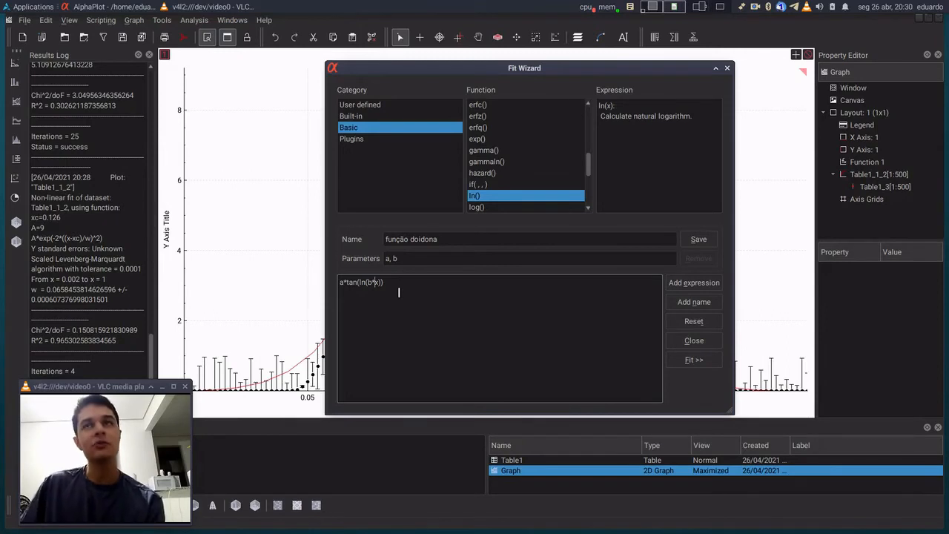
pyautogui.scroll(2, 511, 152)
pyautogui.scroll(1, 513, 144)
pyautogui.click(513, 141)
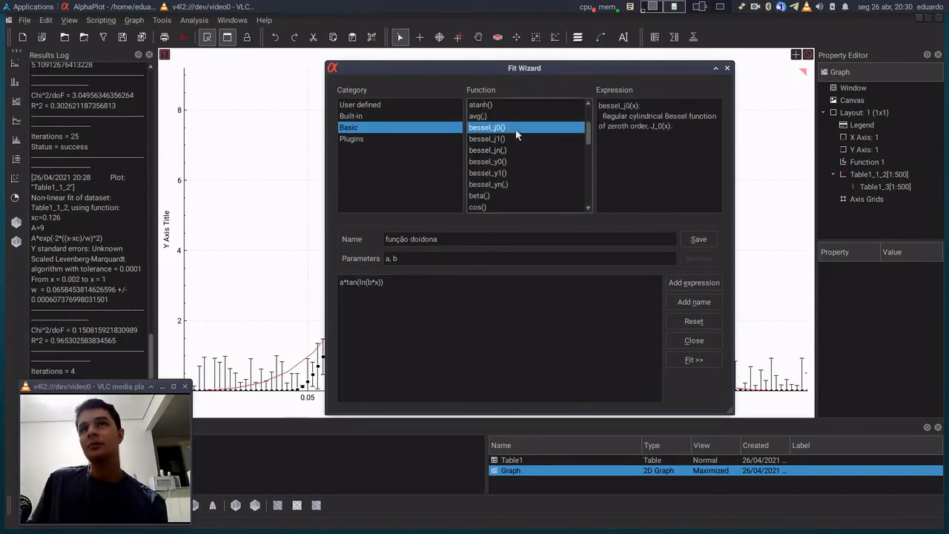
pyautogui.scroll(2, 515, 137)
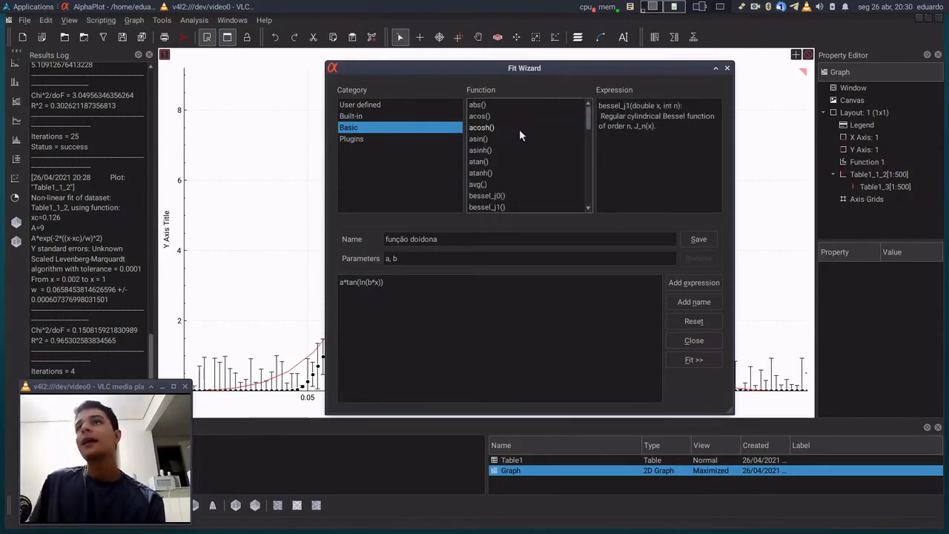
pyautogui.click(519, 129)
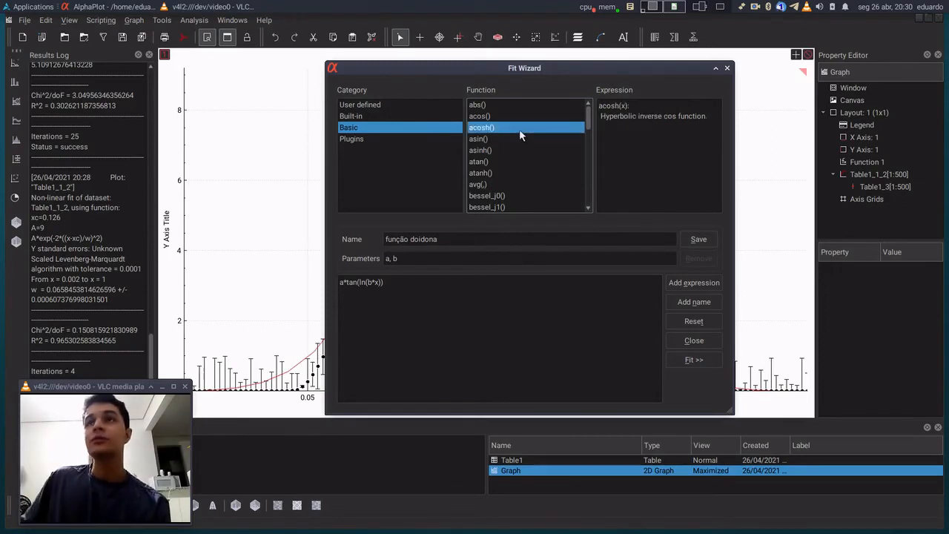
# Examine the description of the error function erf() among the basic functions
pyautogui.moveTo(707, 116); pyautogui.dragTo(643, 116)
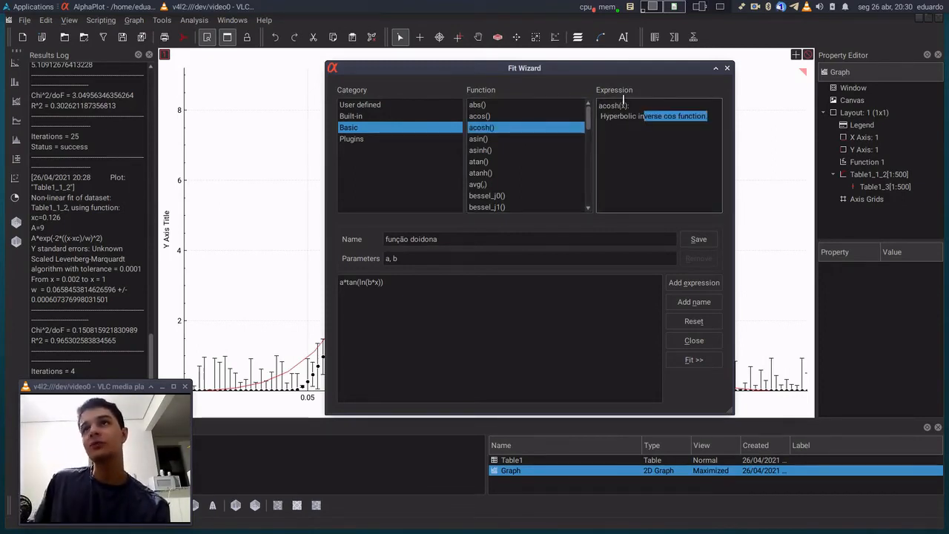
pyautogui.click(623, 105)
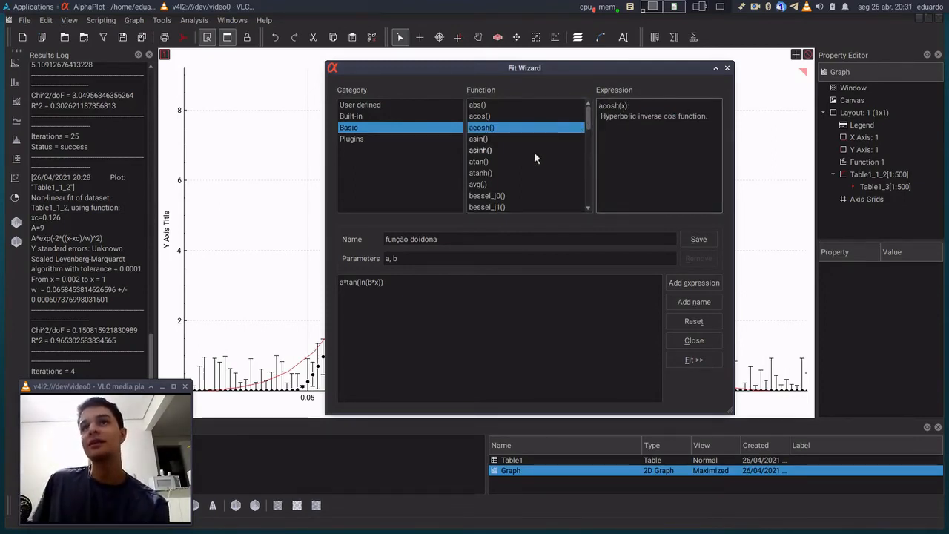
pyautogui.scroll(-7, 534, 152)
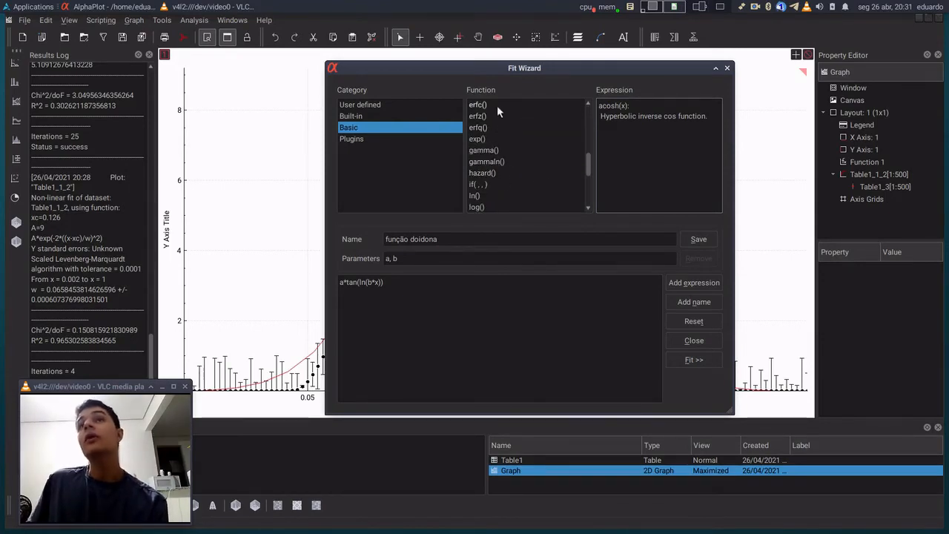
pyautogui.scroll(2, 516, 138)
pyautogui.click(495, 161)
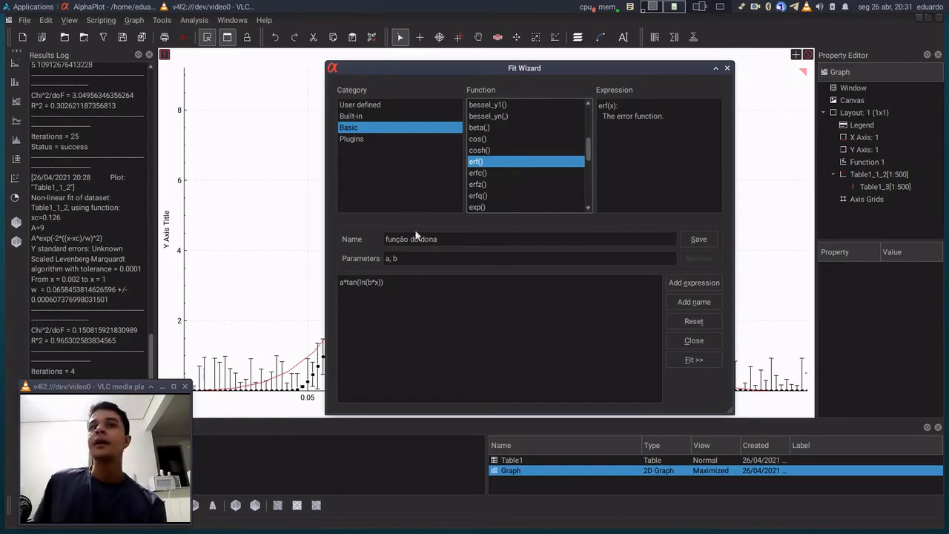
pyautogui.click(363, 281)
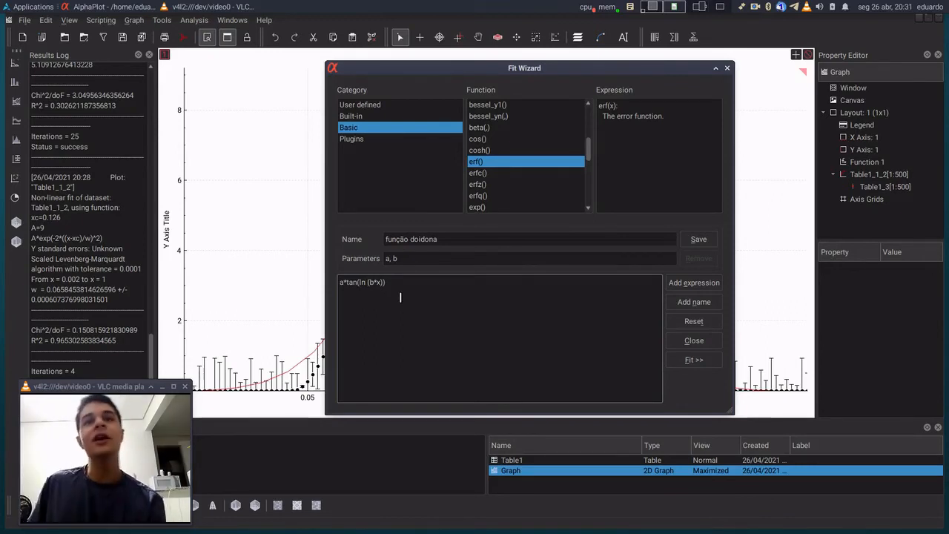
pyautogui.press('Left')
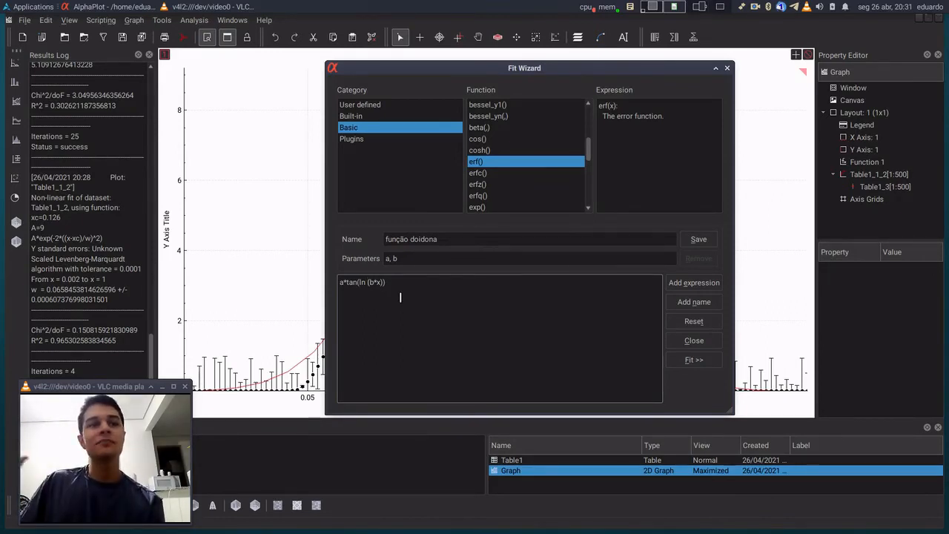
pyautogui.press('Delete')
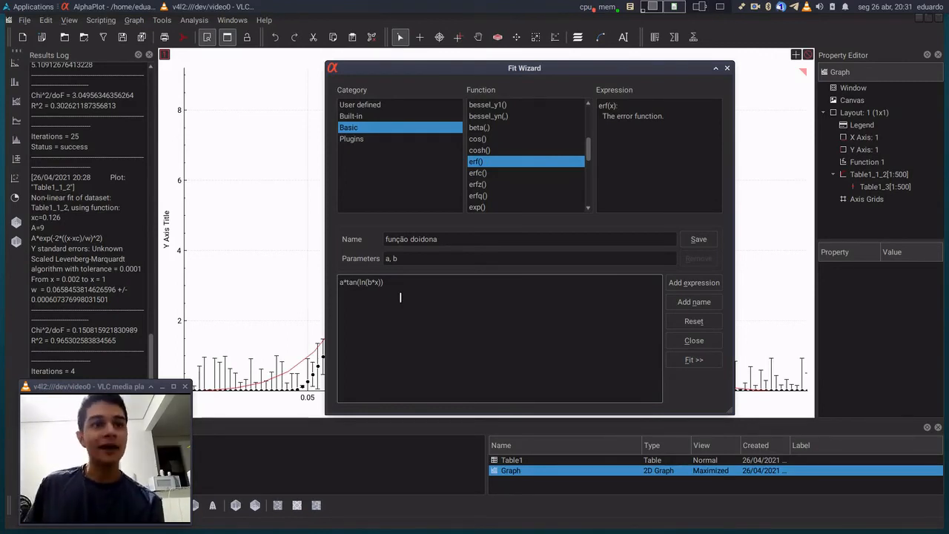
# Load the built-in Gauss function as the editable fit expression with its name and parameters
pyautogui.click(395, 106)
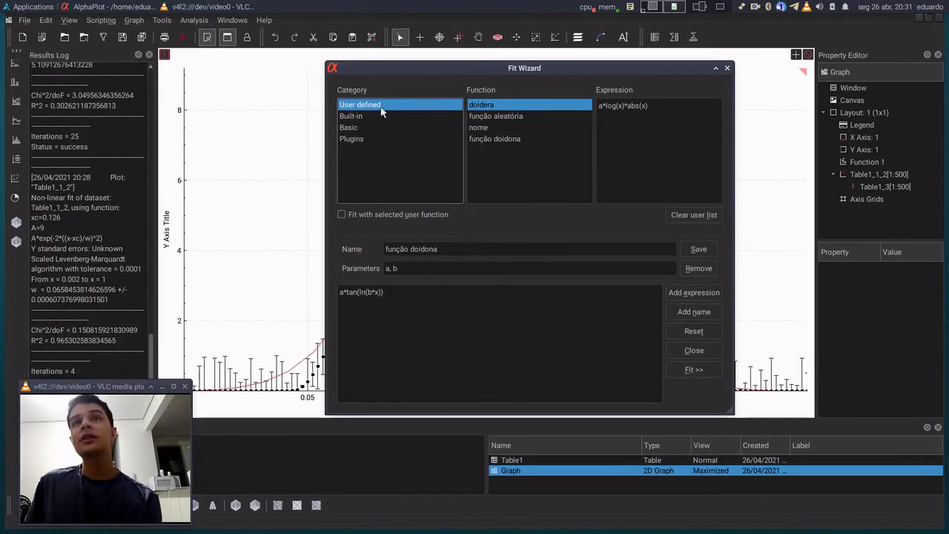
pyautogui.click(370, 116)
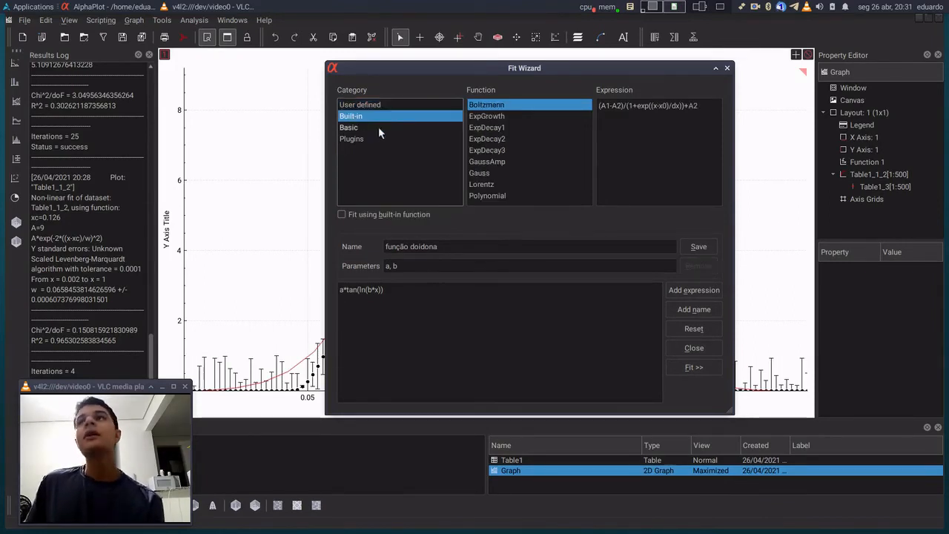
pyautogui.click(507, 173)
pyautogui.doubleClick(402, 210)
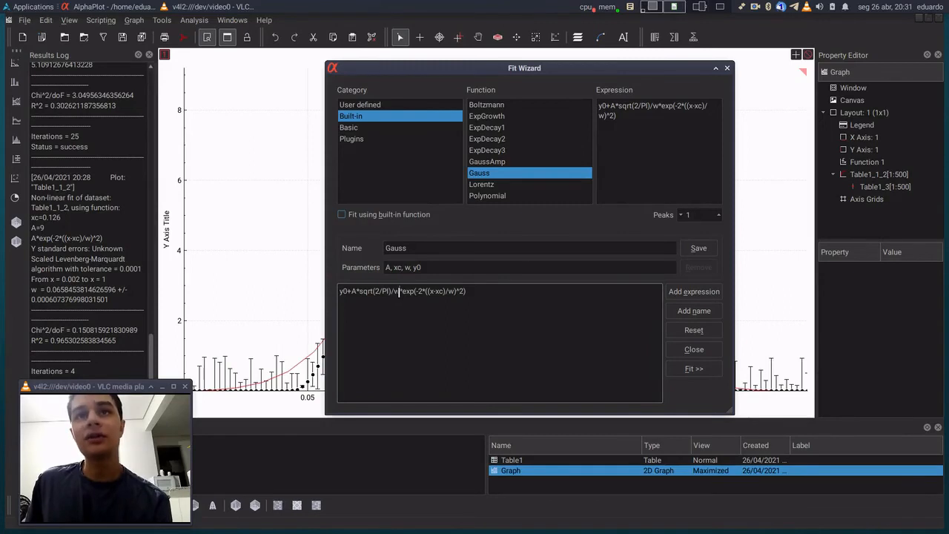
# Reduce the Gauss expression to A*exp(-2*((x-xc)/w)^2) and remove y0 from its parameters, leaving A, xc, w
pyautogui.moveTo(398, 292); pyautogui.dragTo(339, 292)
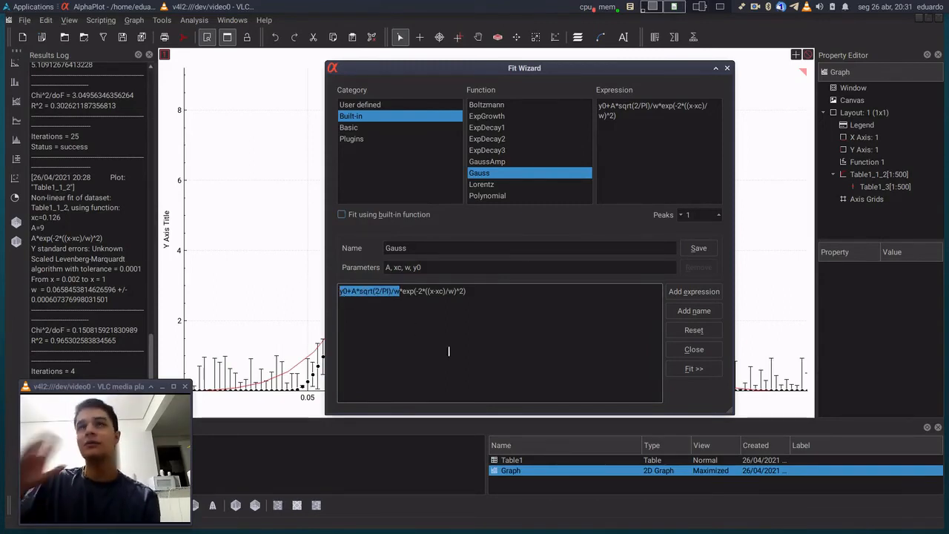
pyautogui.press('BackSpace')
pyautogui.write('A')
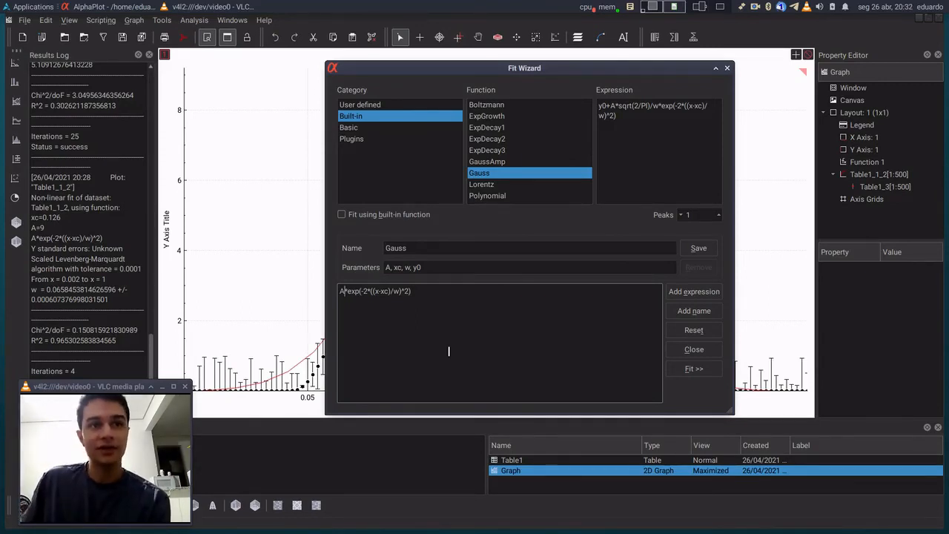
pyautogui.click(426, 266)
pyautogui.press('BackSpace')
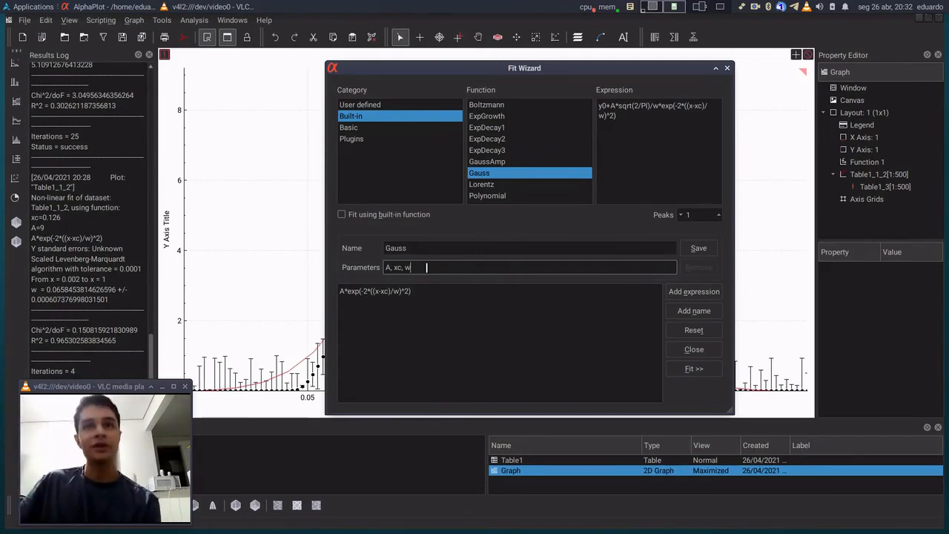
pyautogui.click(385, 302)
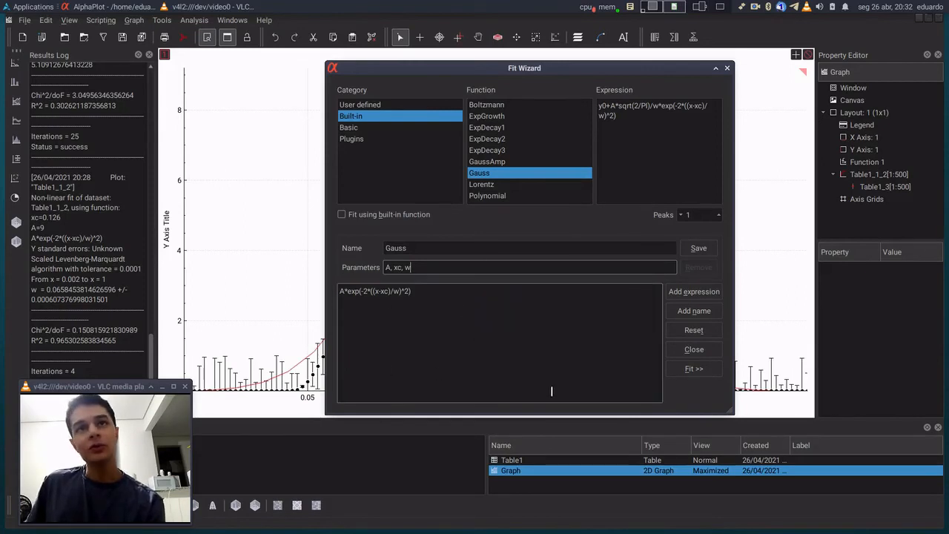
# Proceed to the fit settings for the modified Gauss function and hold parameter A constant at 9.0
pyautogui.click(667, 375)
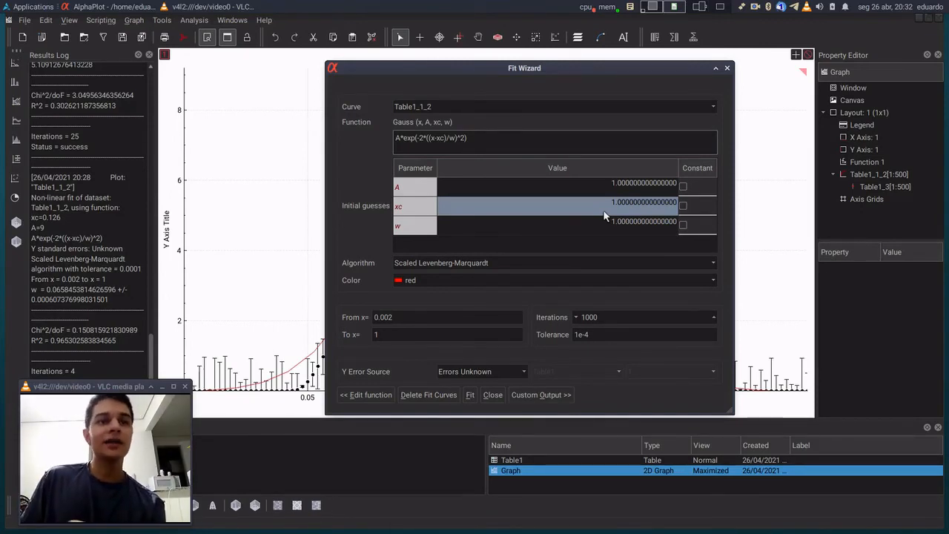
pyautogui.click(681, 186)
pyautogui.click(639, 183)
pyautogui.click(638, 183)
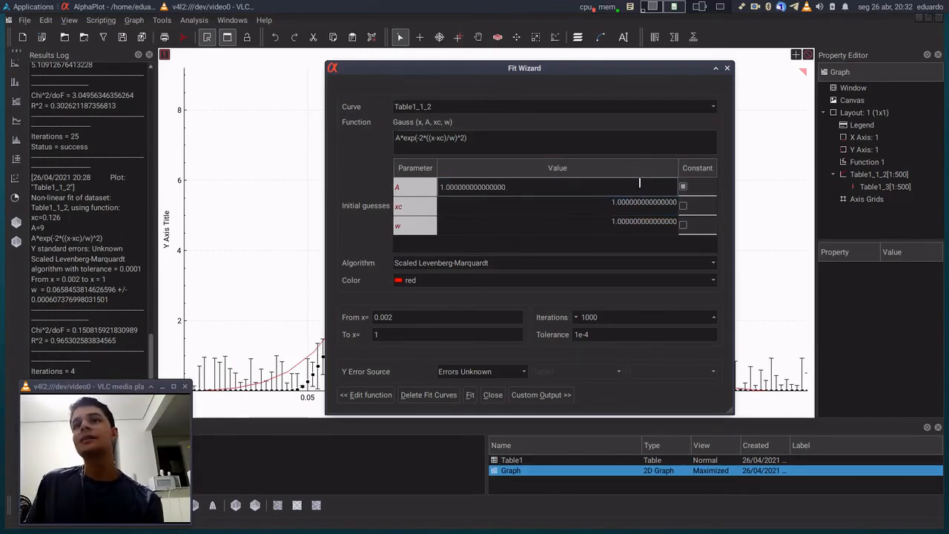
pyautogui.doubleClick(639, 183)
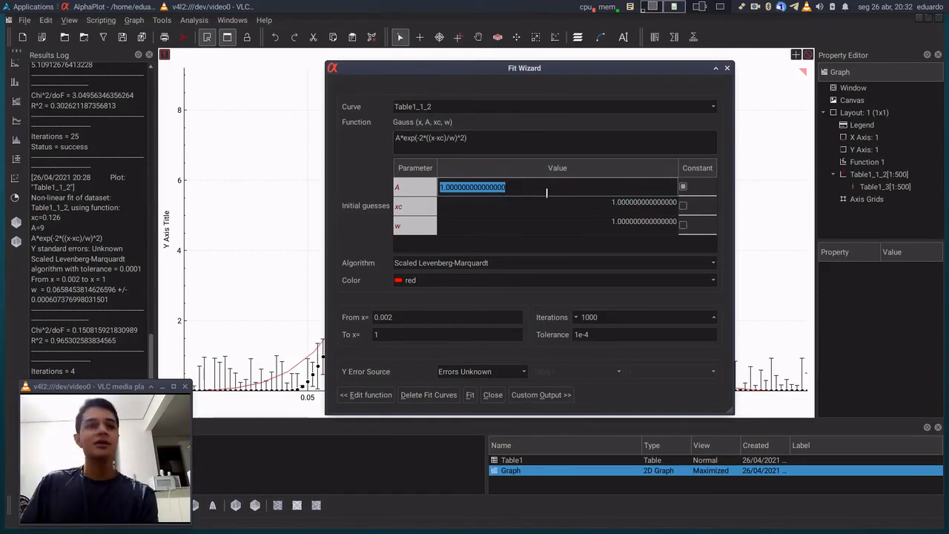
pyautogui.write('9.0')
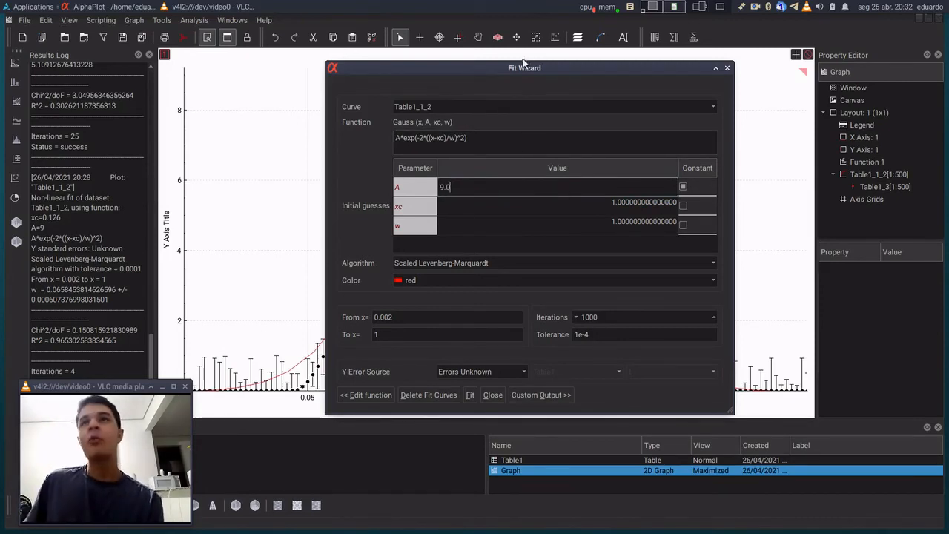
pyautogui.moveTo(511, 71); pyautogui.dragTo(784, 135)
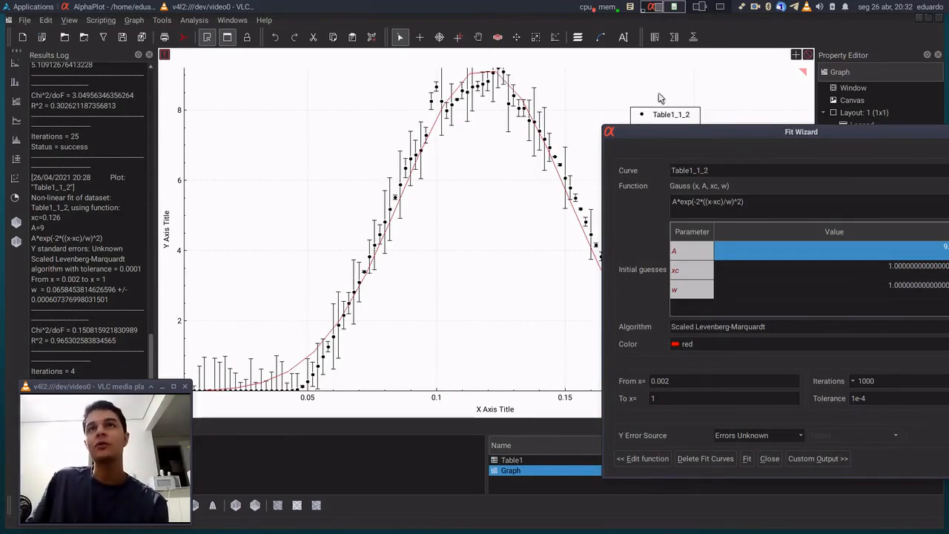
pyautogui.moveTo(775, 130); pyautogui.dragTo(492, 66)
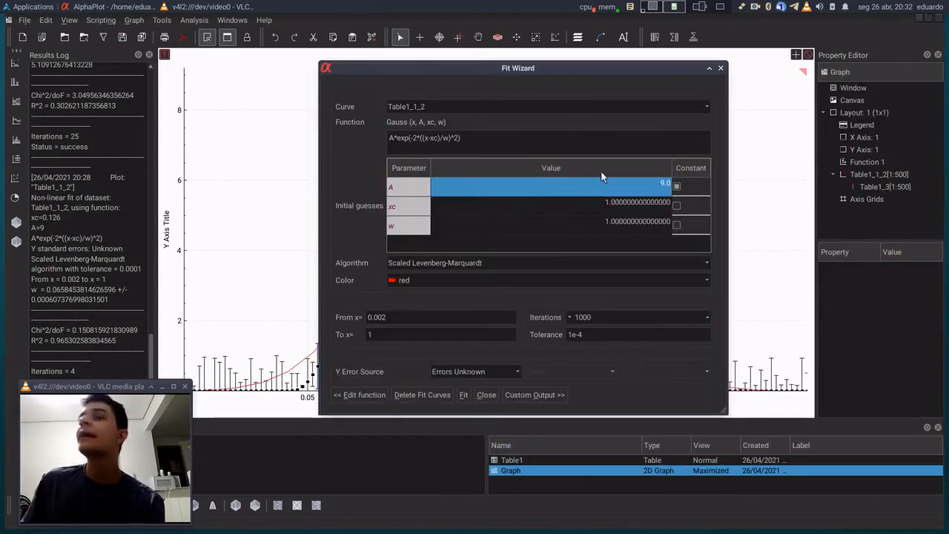
# Set the initial guess of parameter xc to 0.126 and hold it constant
pyautogui.click(626, 213)
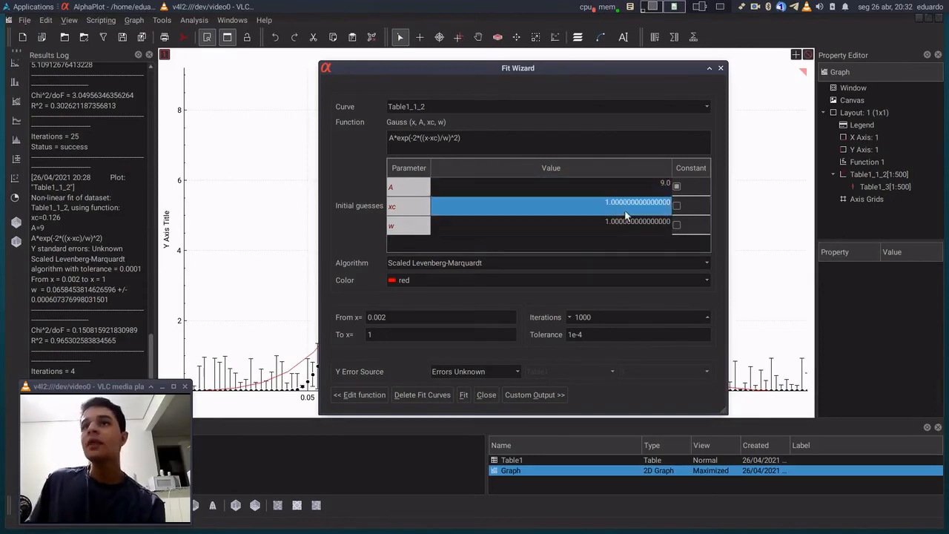
pyautogui.doubleClick(630, 210)
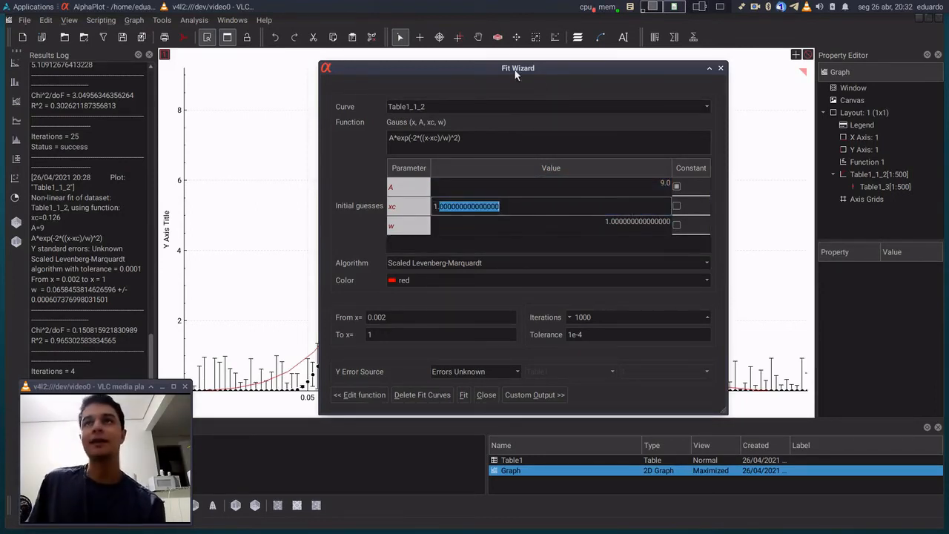
pyautogui.moveTo(515, 74); pyautogui.dragTo(795, 139)
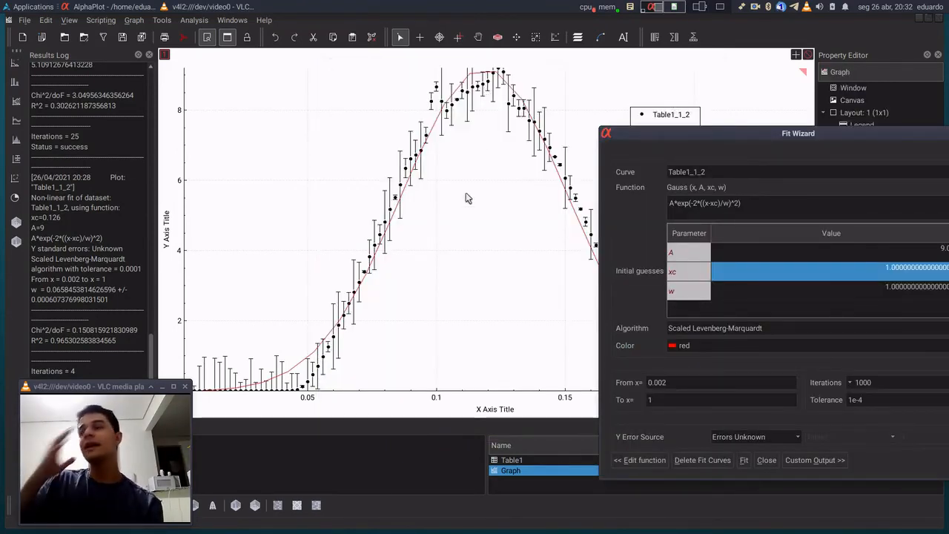
pyautogui.moveTo(697, 133); pyautogui.dragTo(410, 74)
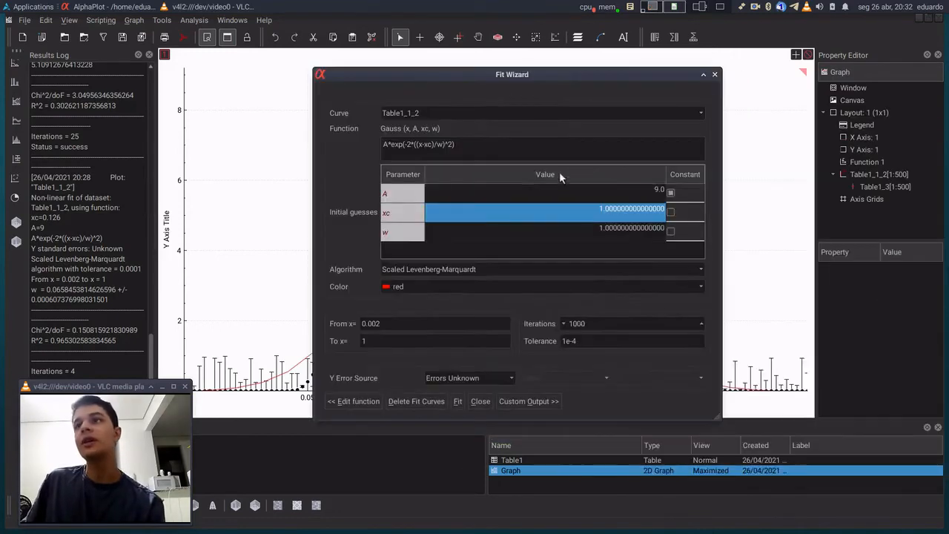
pyautogui.doubleClick(611, 209)
pyautogui.doubleClick(610, 205)
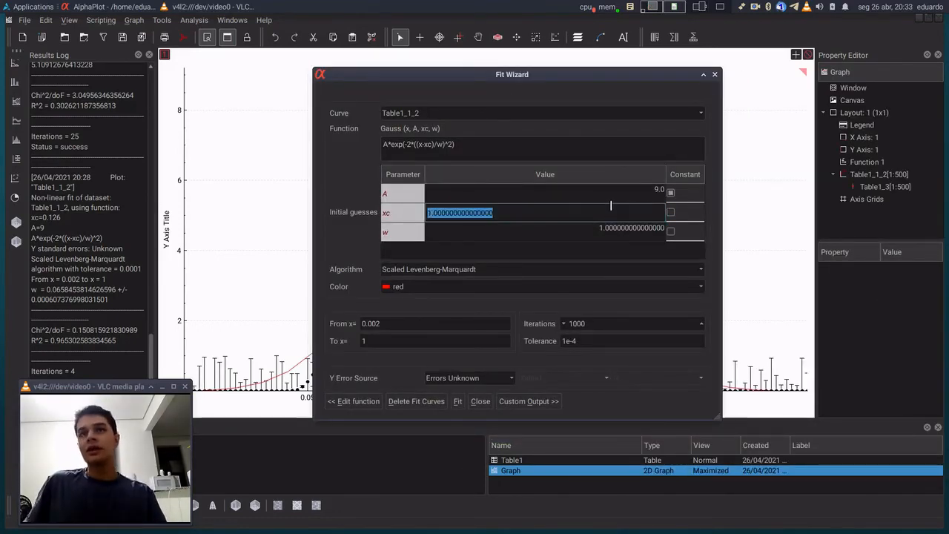
pyautogui.write('0.12')
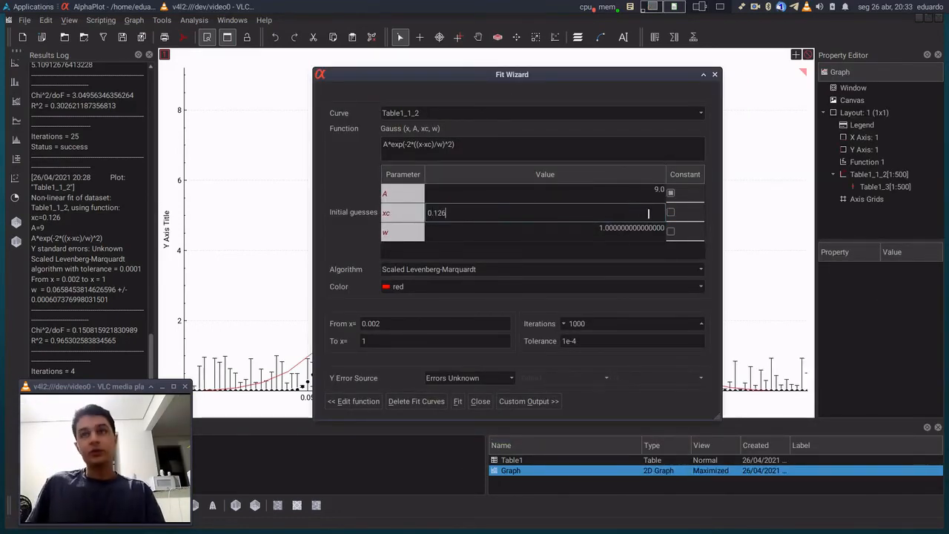
pyautogui.write('6')
pyautogui.press('Return')
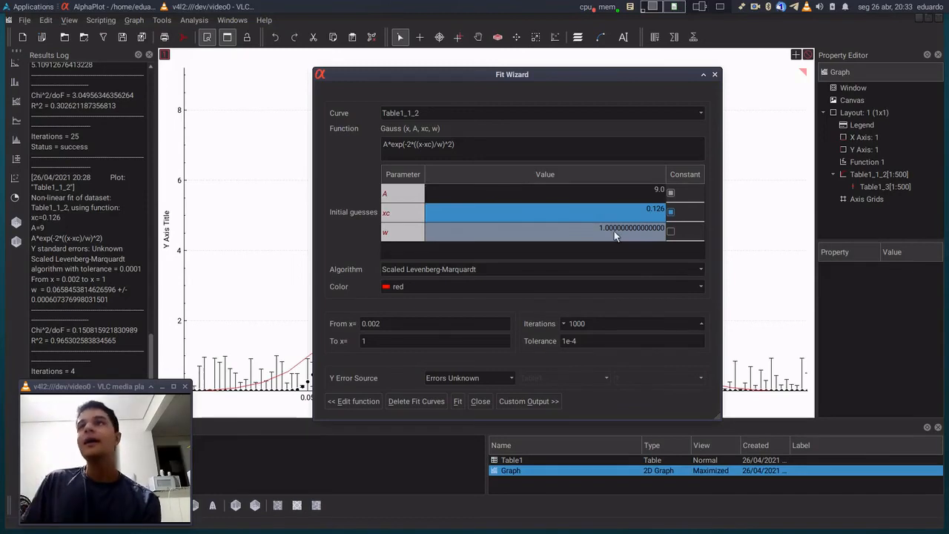
pyautogui.click(579, 237)
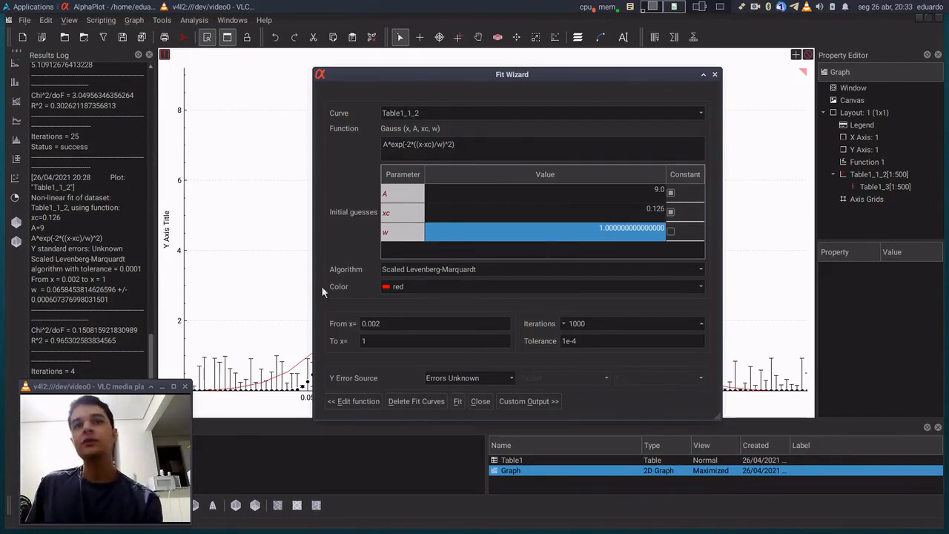
# Limit the fit to the peak region of the curve, from x = 0.05 to x = 0.2
pyautogui.click(401, 323)
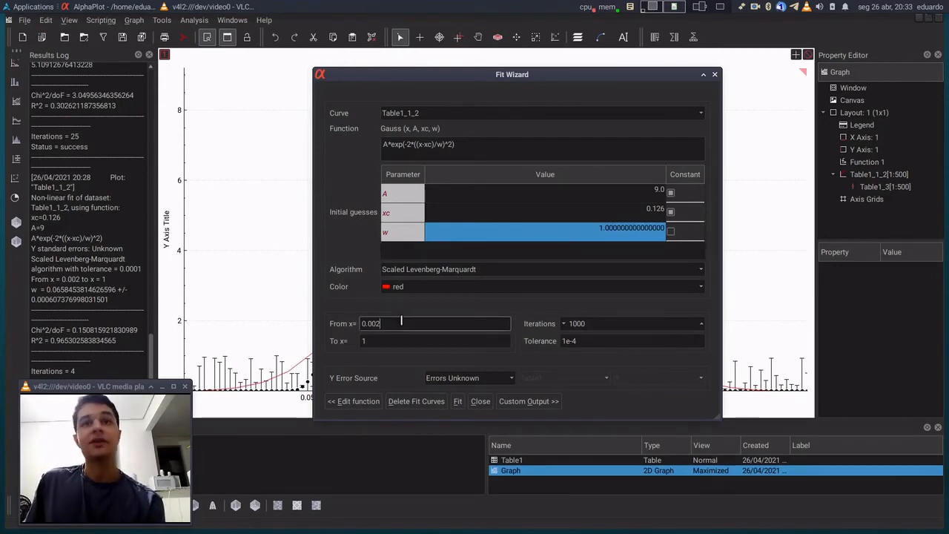
pyautogui.moveTo(400, 324); pyautogui.dragTo(346, 330)
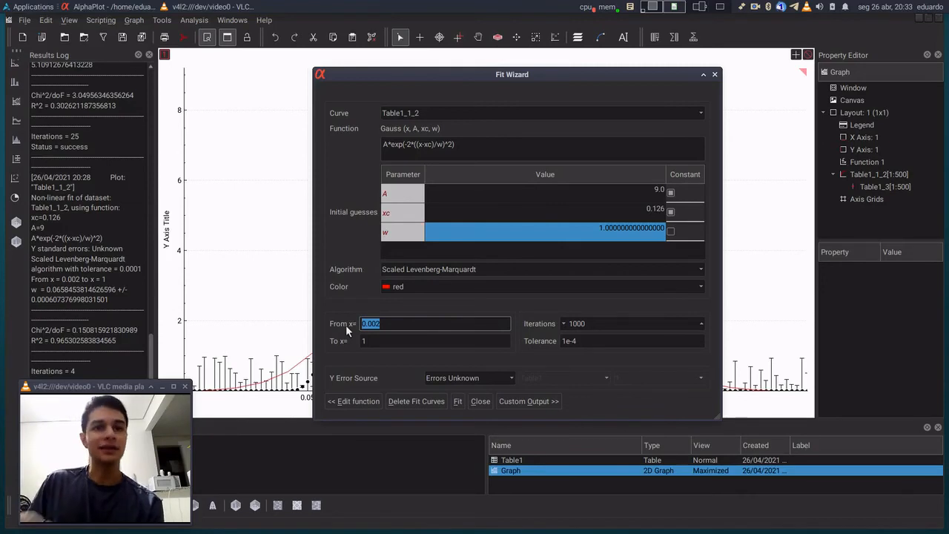
pyautogui.moveTo(475, 75); pyautogui.dragTo(718, 97)
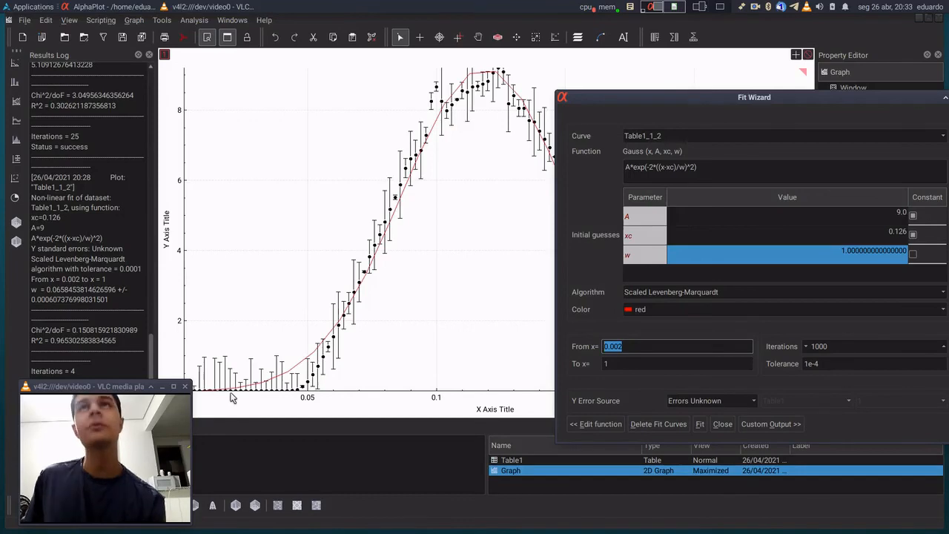
pyautogui.moveTo(709, 96); pyautogui.dragTo(162, 94)
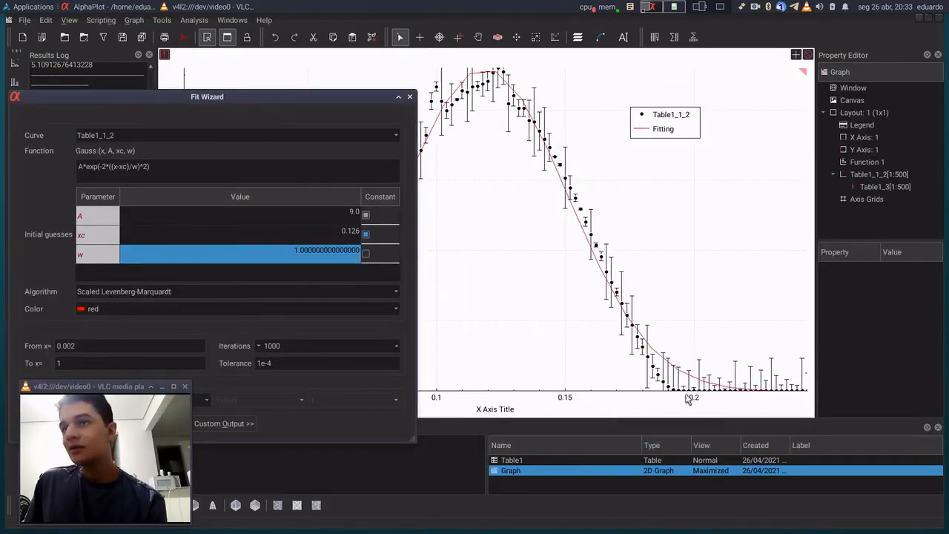
pyautogui.moveTo(276, 96); pyautogui.dragTo(630, 106)
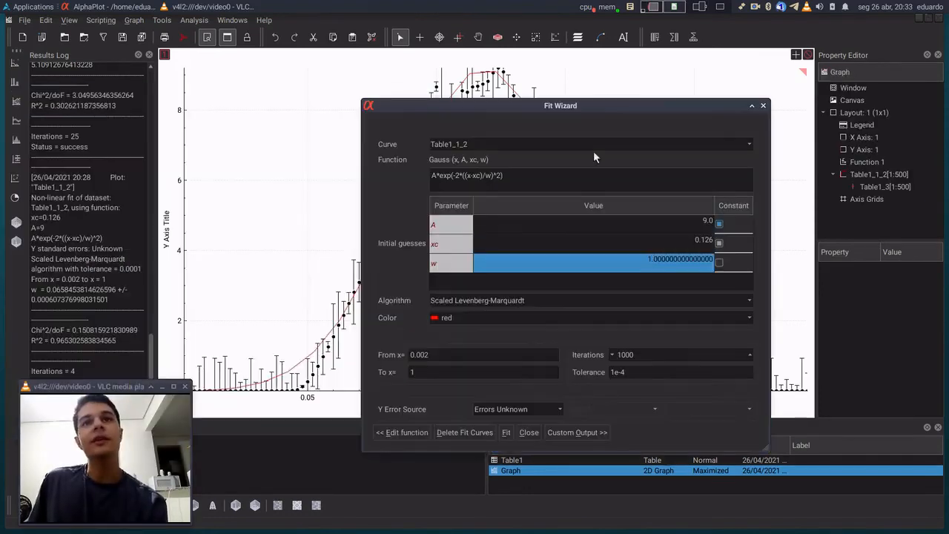
pyautogui.moveTo(438, 354); pyautogui.dragTo(389, 355)
pyautogui.write('0')
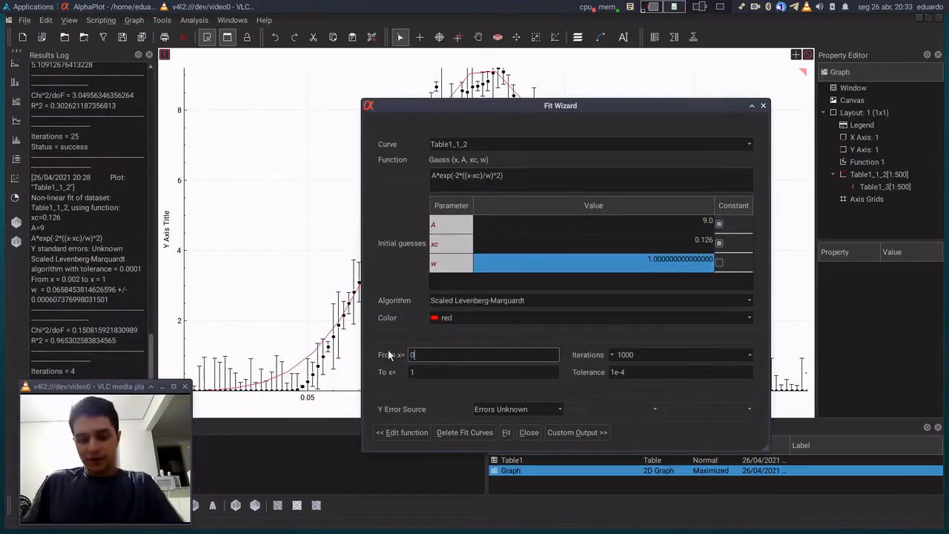
pyautogui.write('.05')
pyautogui.press('Tab')
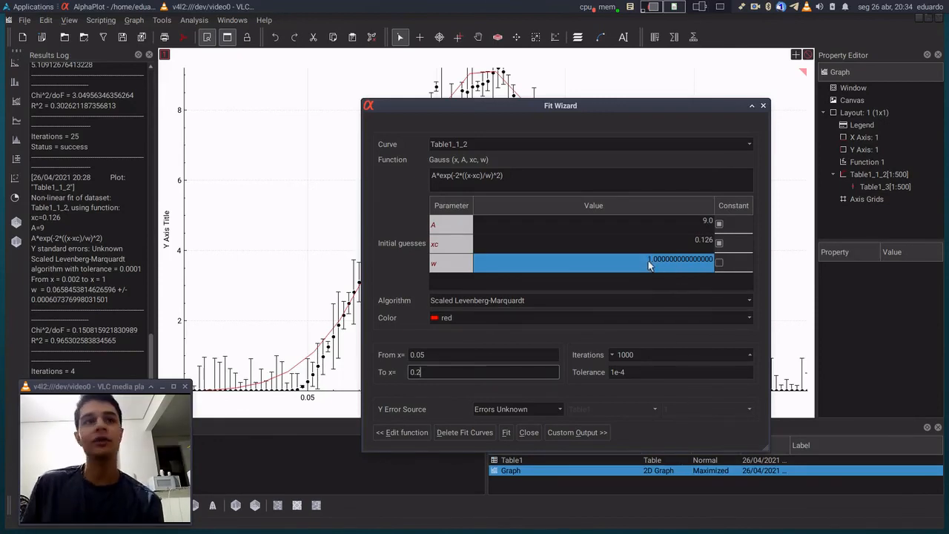
# Set the fit curve colour to blue and run the modified Gauss fit on Table1_1_2, keeping the plotted curves in view
pyautogui.click(497, 317)
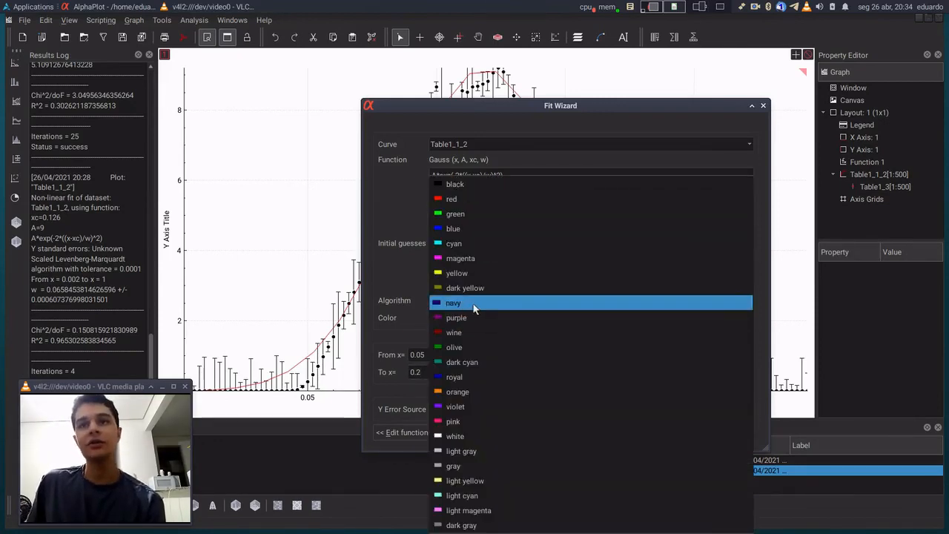
pyautogui.click(474, 228)
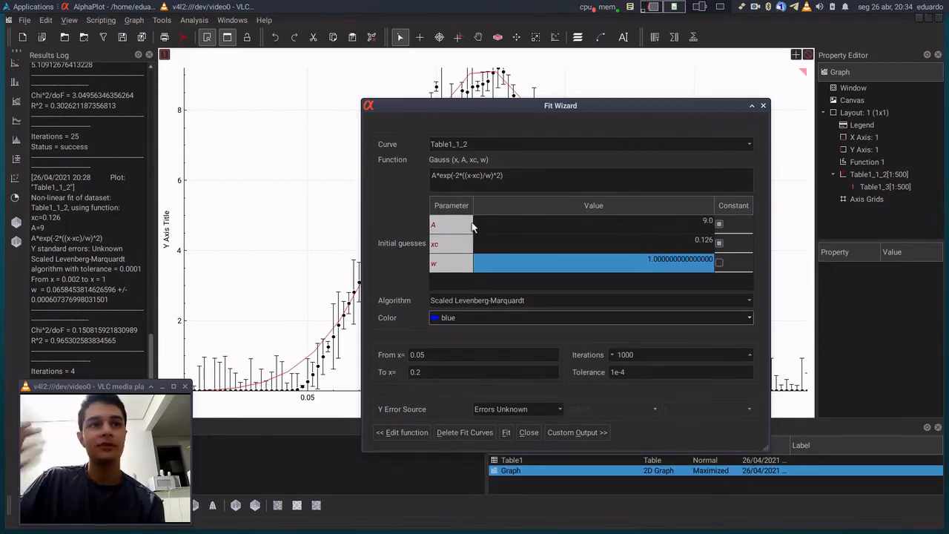
pyautogui.click(505, 432)
pyautogui.moveTo(631, 130); pyautogui.dragTo(879, 231)
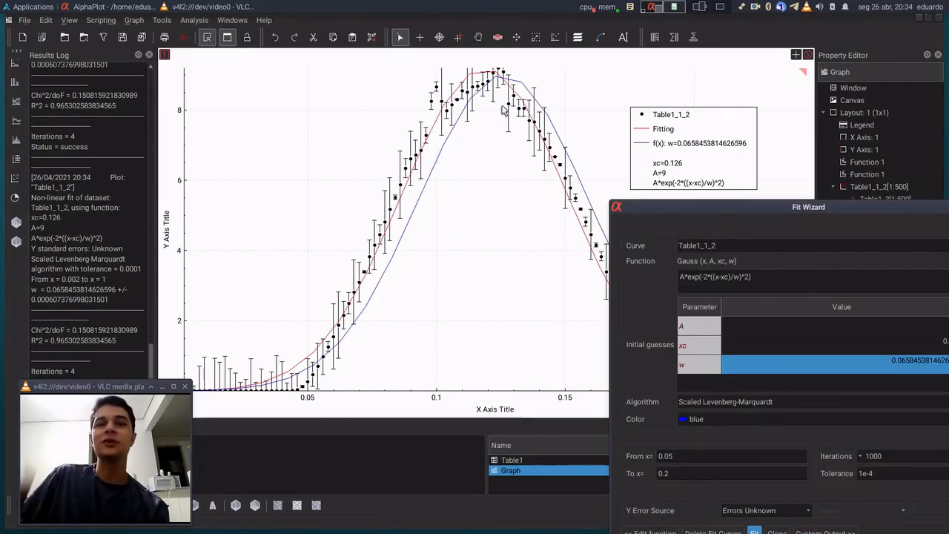
# Compare the blue fit curve with the data points and examine the parameter values and x range used for the fit
pyautogui.click(674, 456)
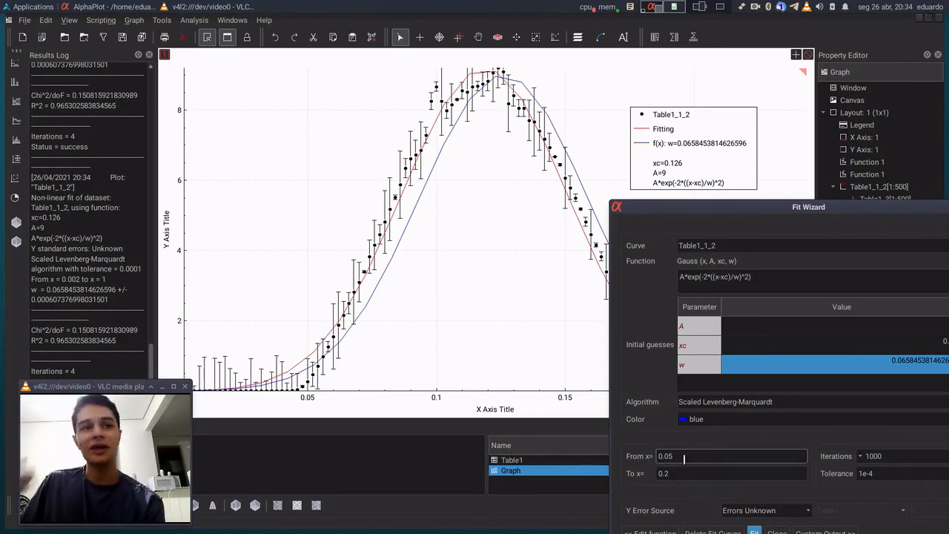
pyautogui.moveTo(766, 208); pyautogui.dragTo(559, 145)
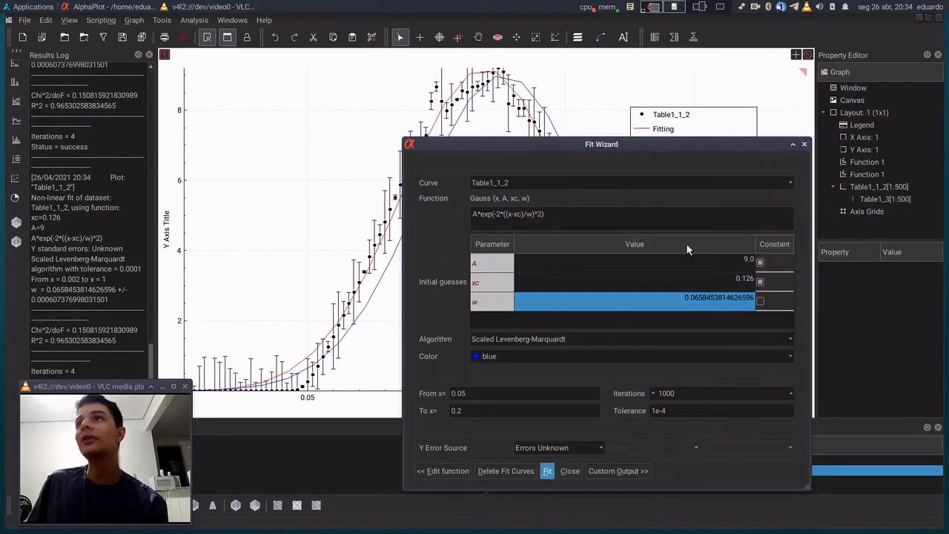
pyautogui.click(601, 284)
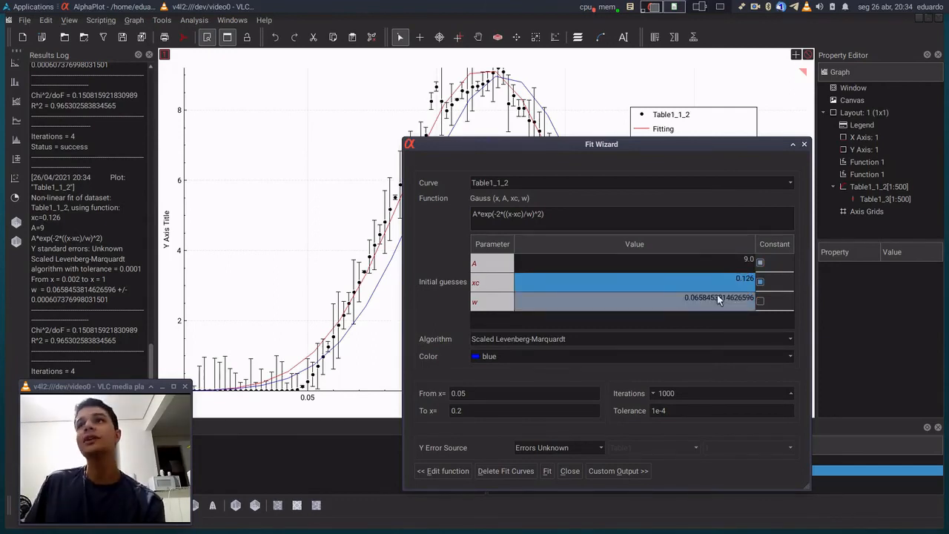
pyautogui.moveTo(624, 147); pyautogui.dragTo(753, 183)
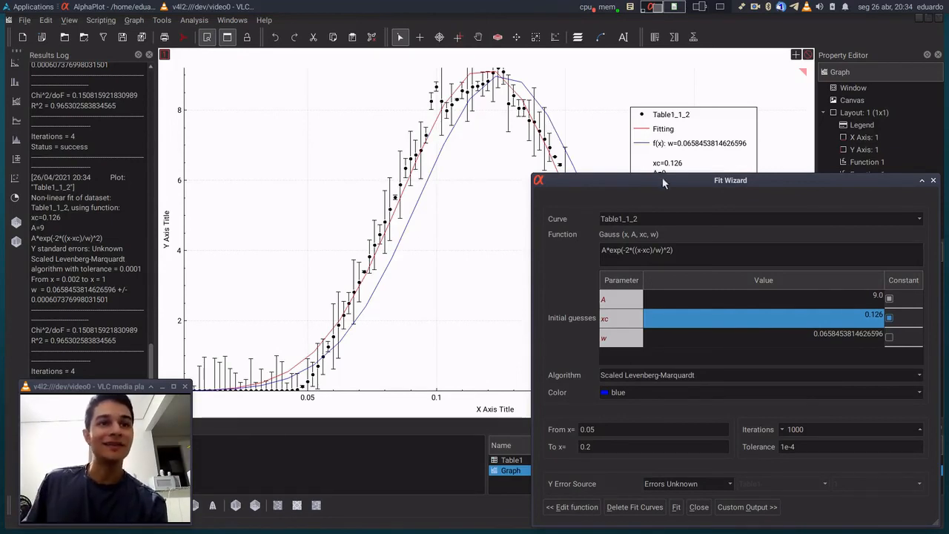
pyautogui.moveTo(665, 179); pyautogui.dragTo(495, 120)
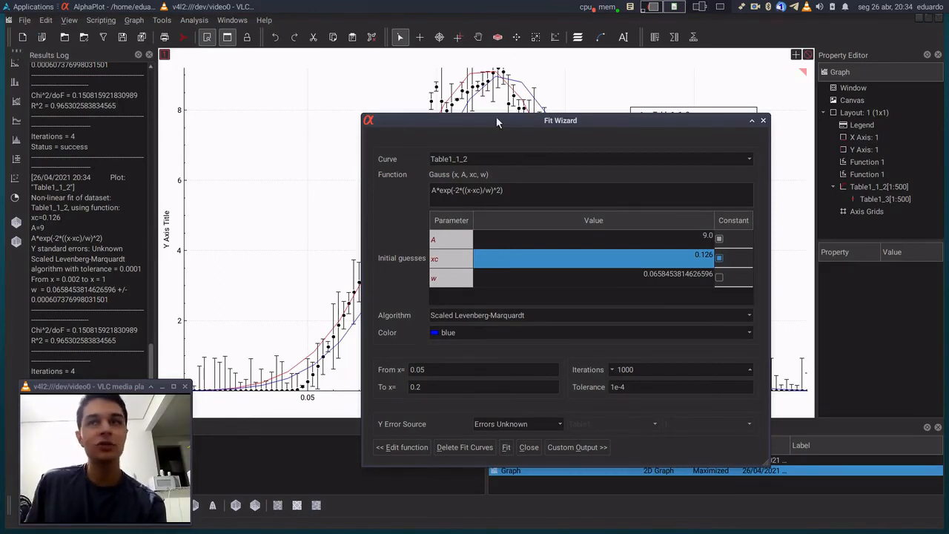
# Open the initial guess of parameter w for editing
pyautogui.click(666, 271)
pyautogui.click(667, 271)
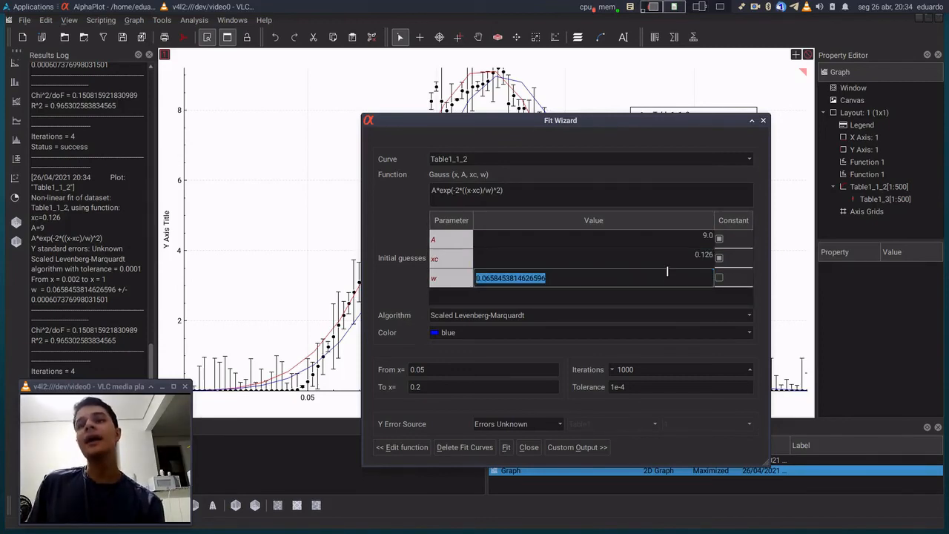
pyautogui.click(766, 265)
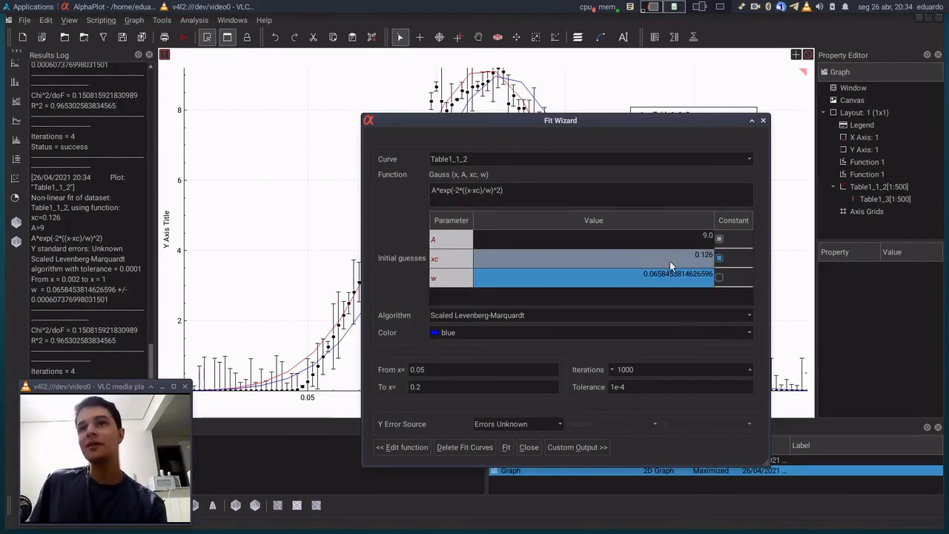
pyautogui.click(718, 237)
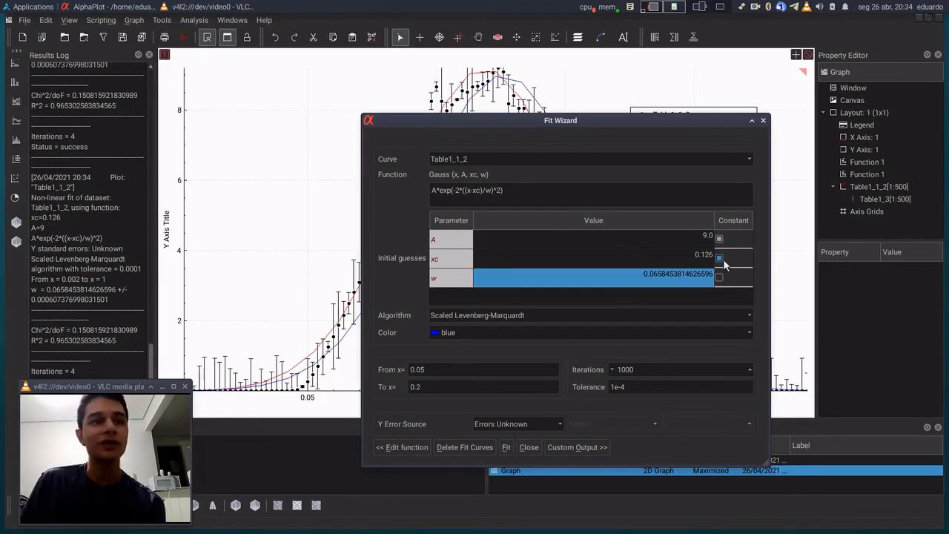
pyautogui.doubleClick(638, 268)
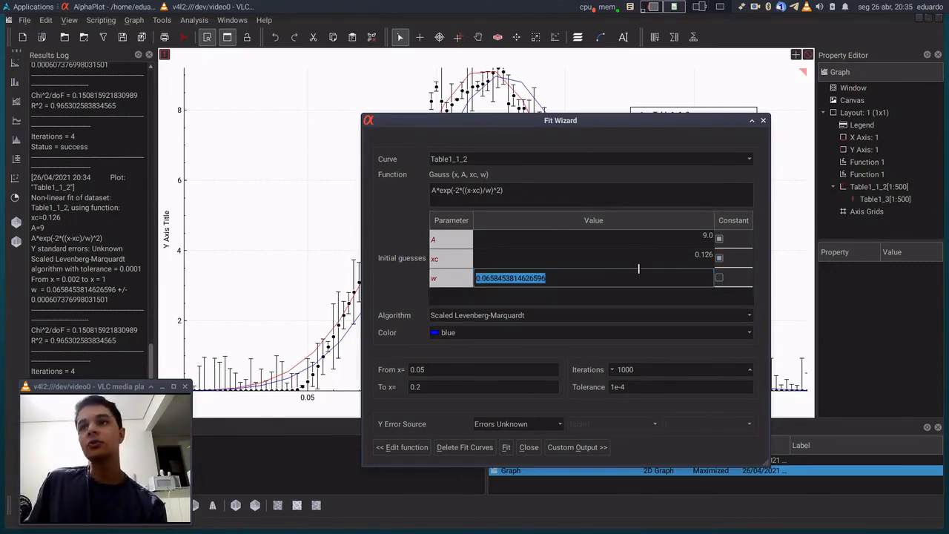